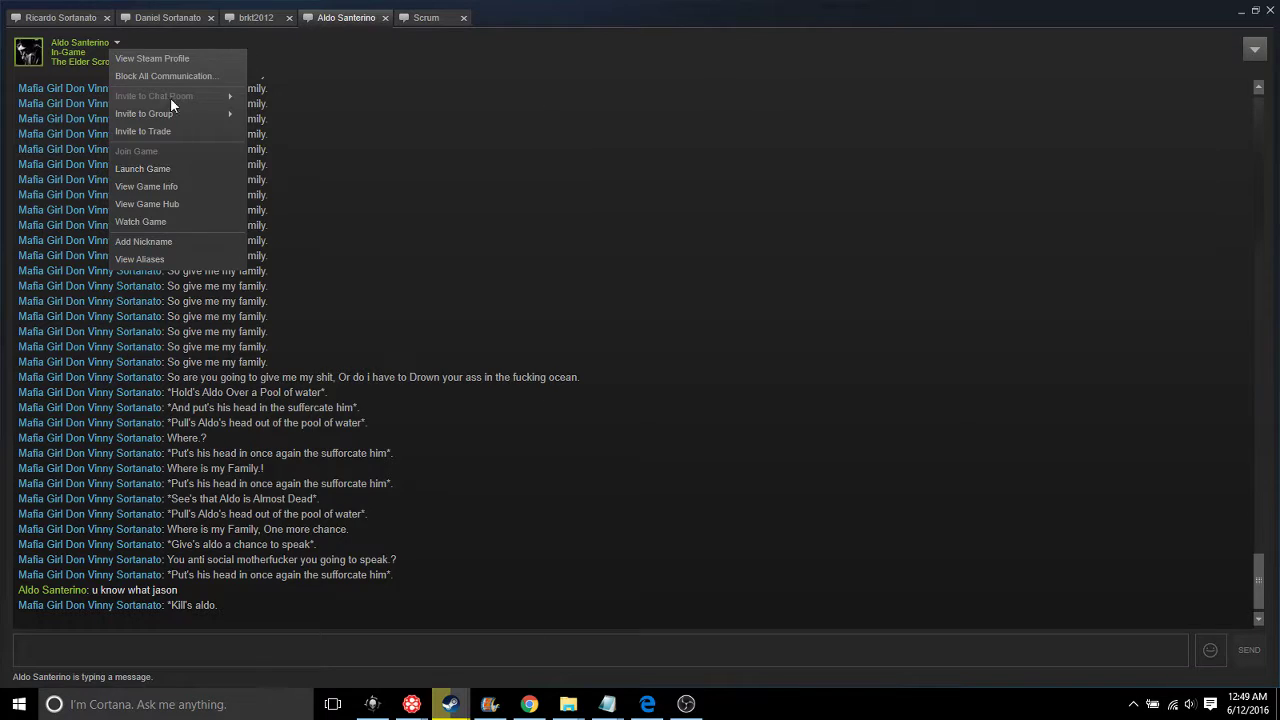
Block all communication with the chat contact and confirm the block
{"action": "left_click", "coordinate": [165, 76]}
{"action": "left_click", "coordinate": [903, 524]}
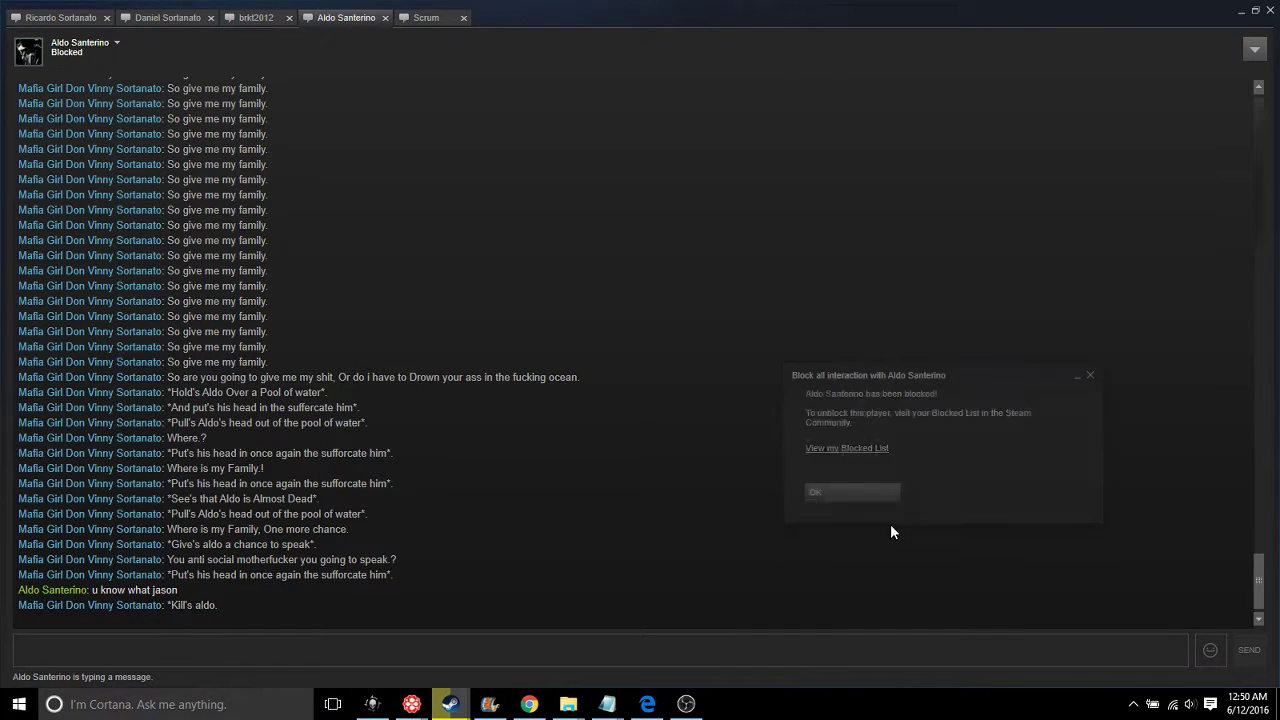
{"action": "left_click", "coordinate": [865, 485]}
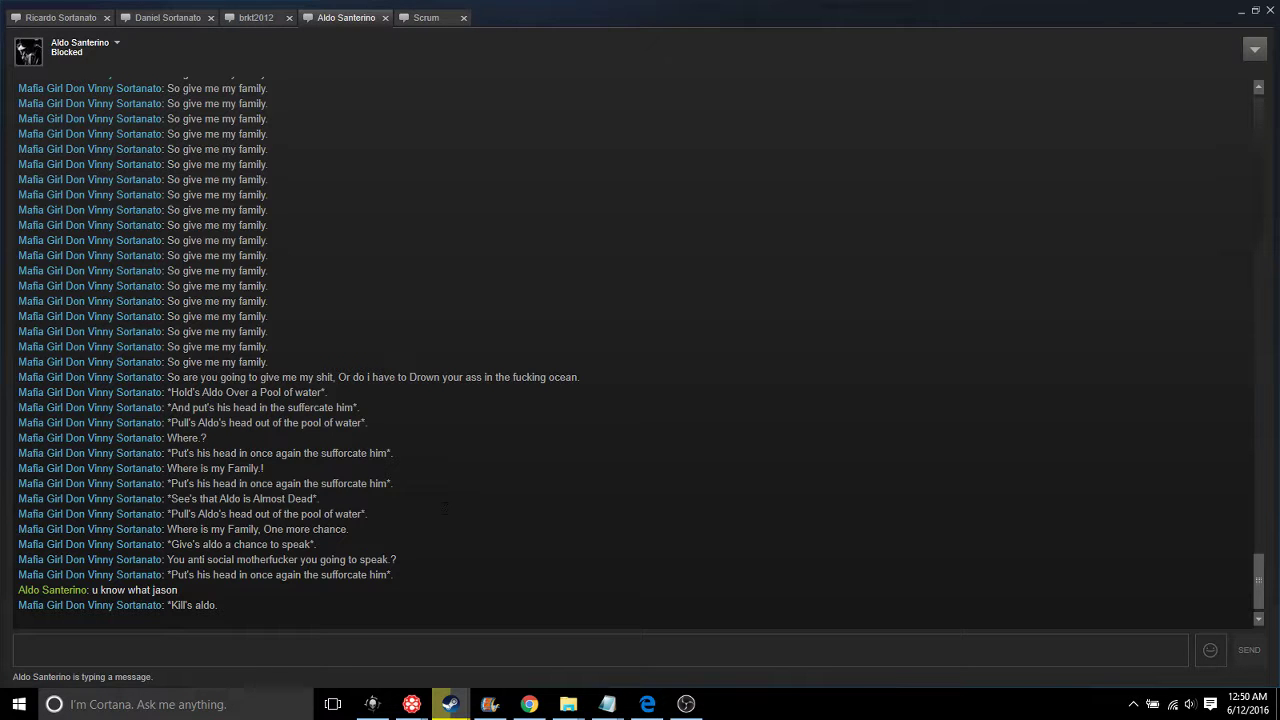
Select the whole conversation history from oldest to last message and copy it
{"action": "scroll", "coordinate": [640, 350], "scroll_direction": "up", "scroll_amount": 10}
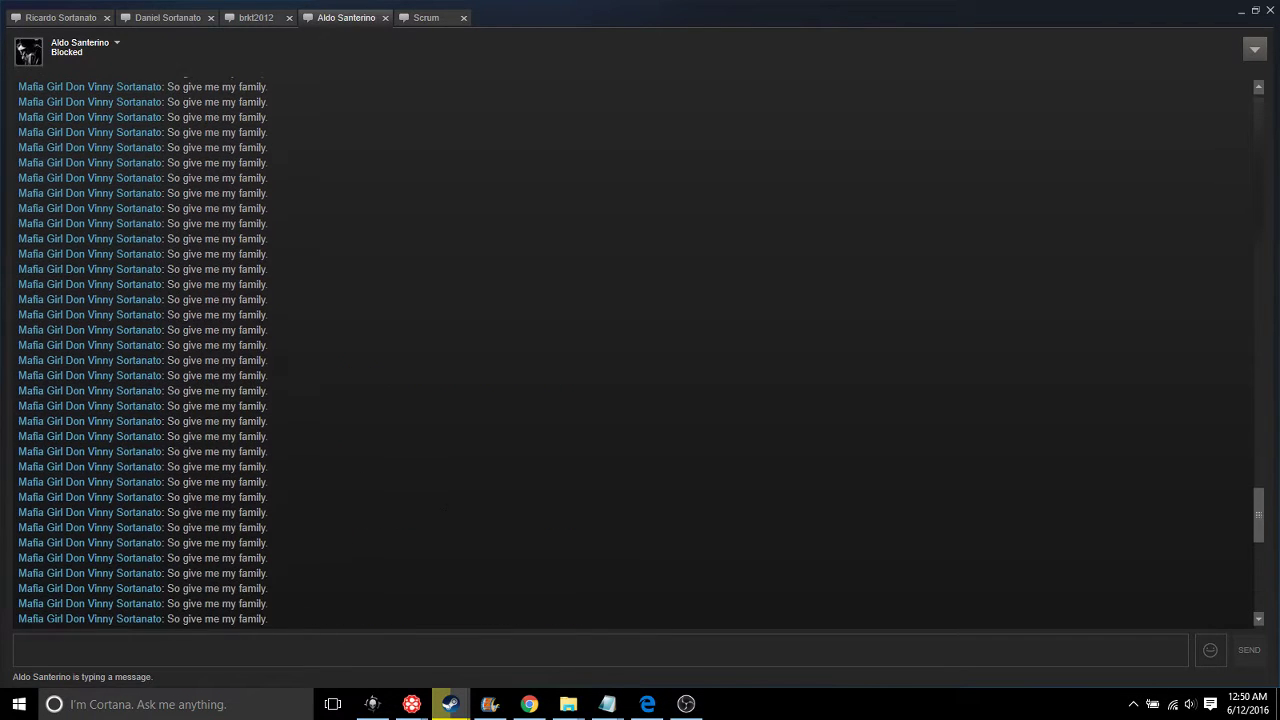
{"action": "left_click_drag", "start_coordinate": [1258, 505], "coordinate": [1258, 122]}
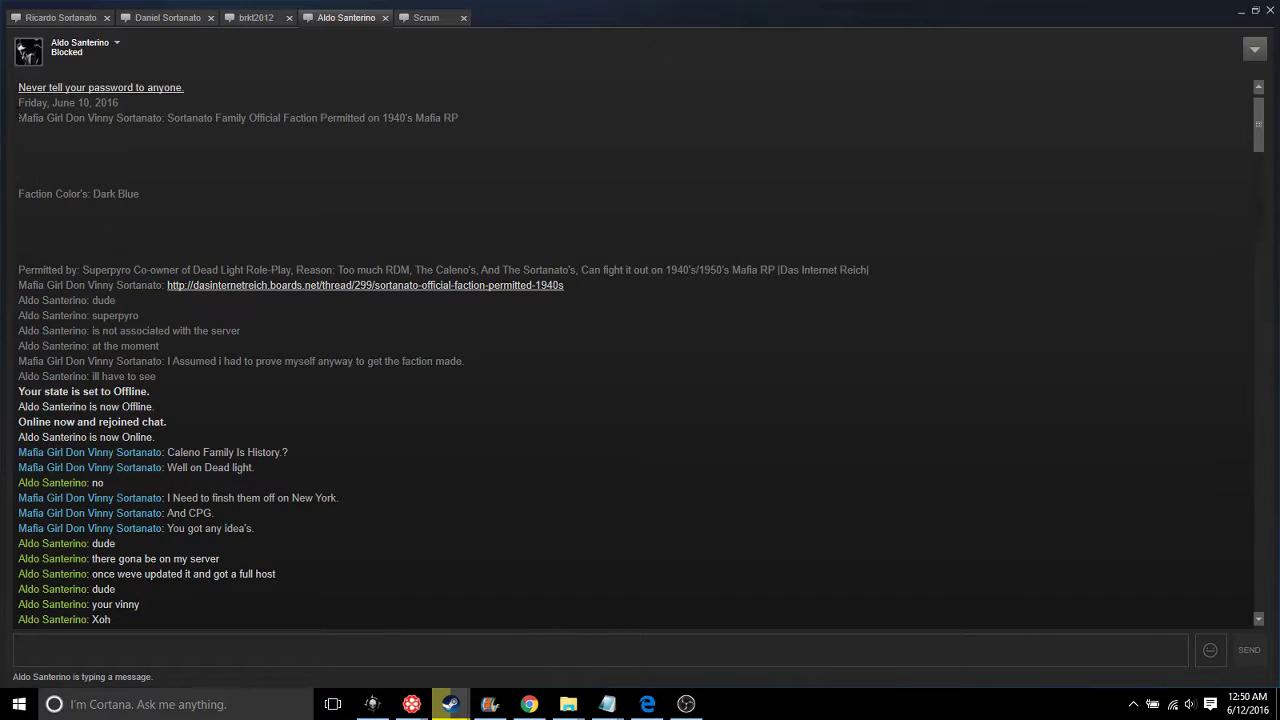
{"action": "left_click_drag", "start_coordinate": [18, 118], "coordinate": [110, 230]}
{"action": "scroll", "coordinate": [110, 390], "scroll_direction": "down", "scroll_amount": 15}
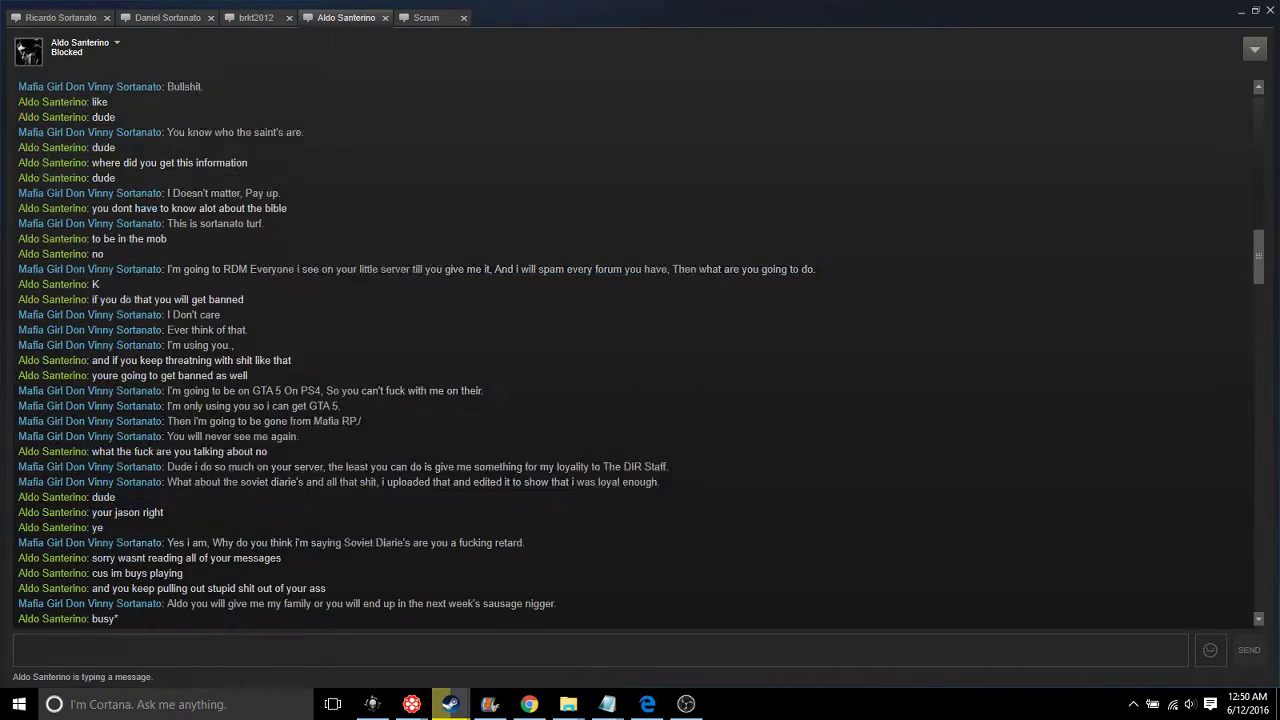
{"action": "left_click_drag", "start_coordinate": [18, 86], "coordinate": [267, 494]}
{"action": "scroll", "coordinate": [640, 354], "scroll_direction": "down", "scroll_amount": 15}
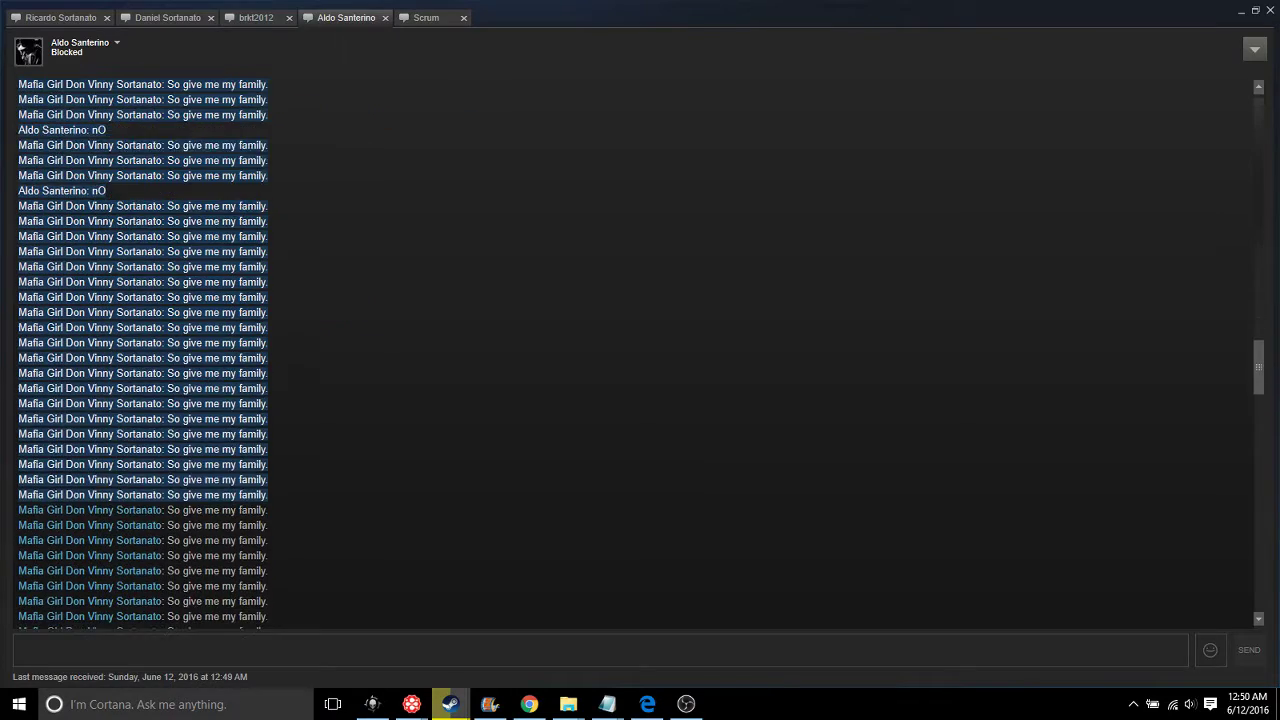
{"action": "scroll", "coordinate": [375, 537], "scroll_direction": "down", "scroll_amount": 10}
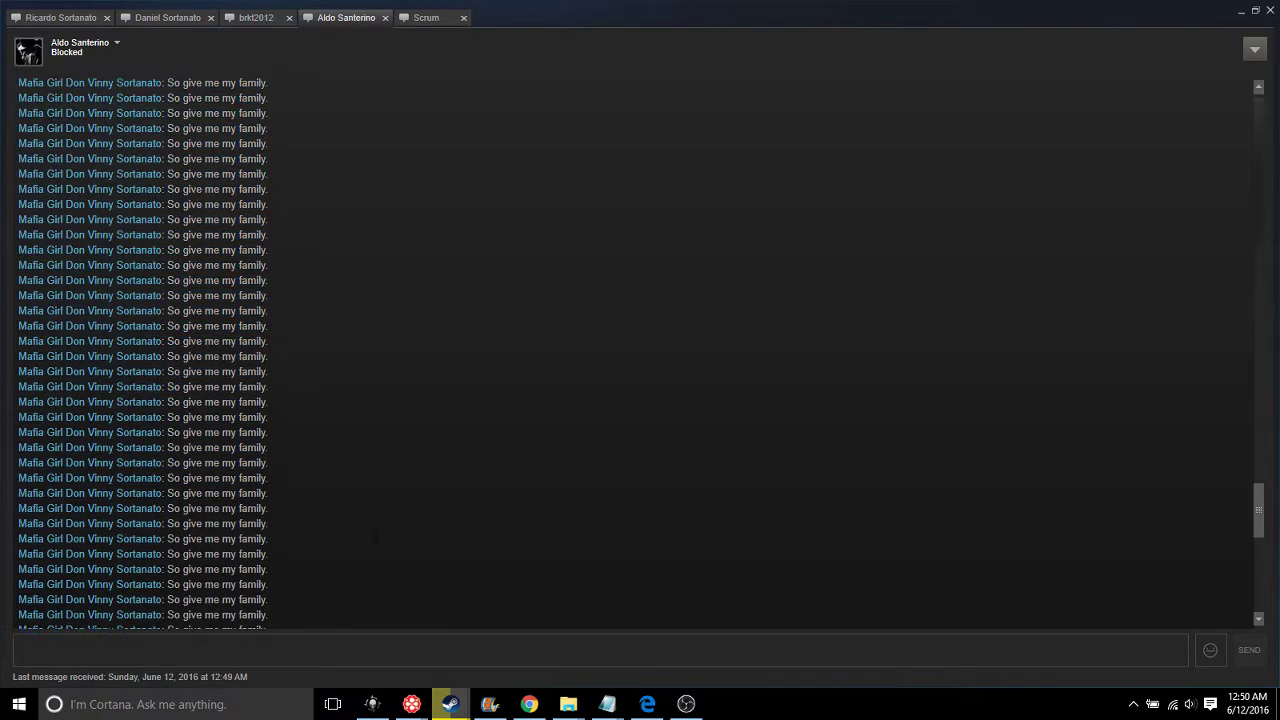
{"action": "left_click_drag", "start_coordinate": [375, 537], "coordinate": [395, 605]}
{"action": "scroll", "coordinate": [268, 612], "scroll_direction": "down", "scroll_amount": 5}
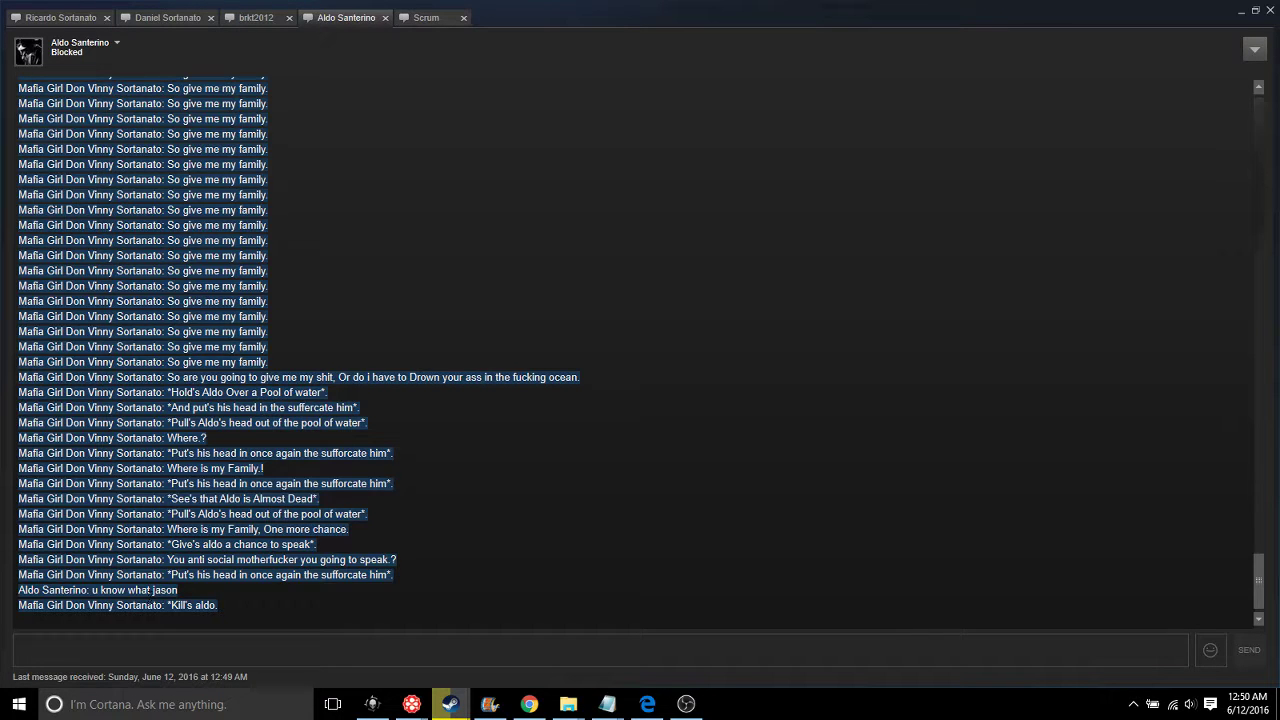
{"action": "right_click", "coordinate": [150, 605]}
{"action": "left_click", "coordinate": [168, 612]}
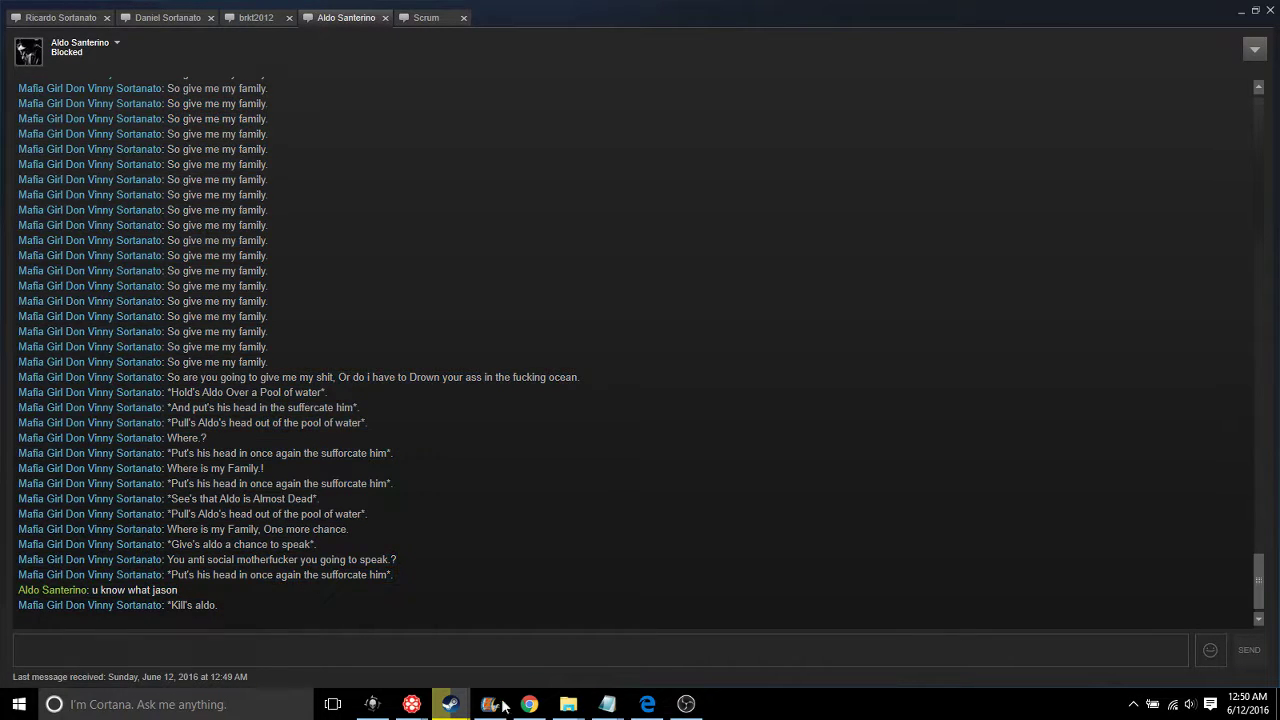
Bring 1940's Mafia Rp.txt to the front in Notepad and move it higher on screen
{"action": "mouse_move", "coordinate": [607, 705]}
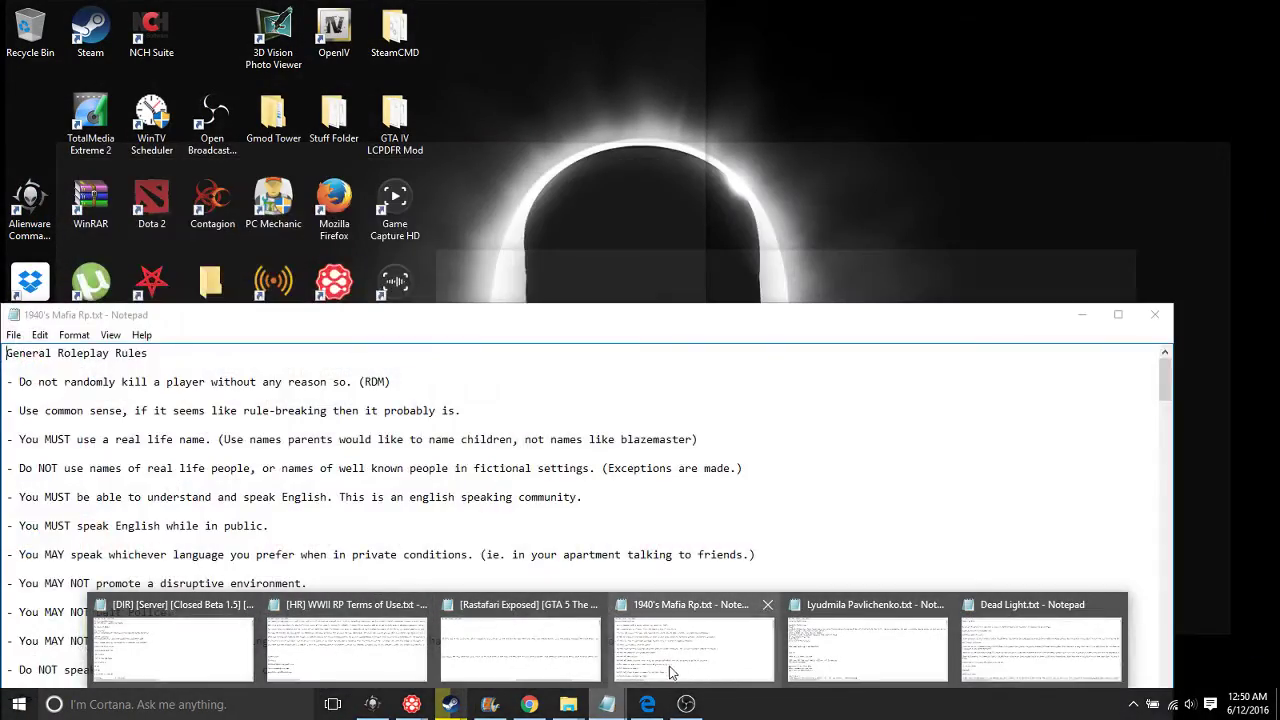
{"action": "left_click", "coordinate": [669, 660]}
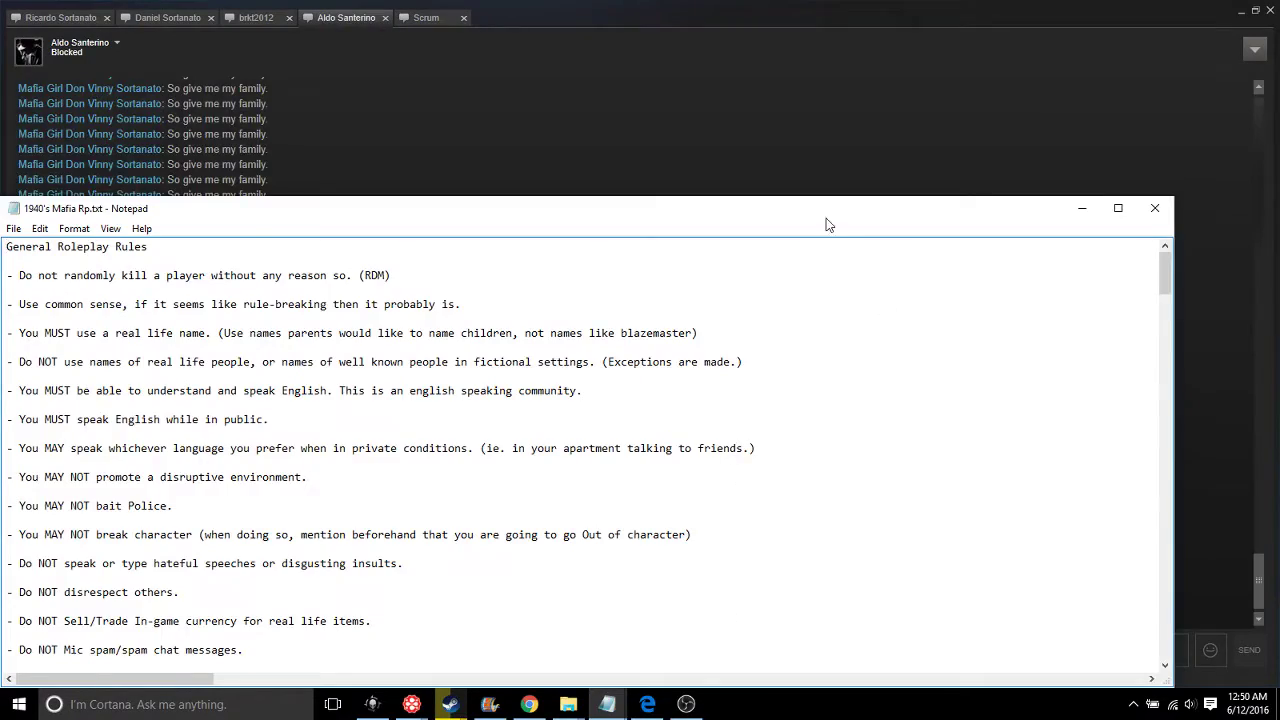
{"action": "left_click_drag", "start_coordinate": [828, 224], "coordinate": [858, 95]}
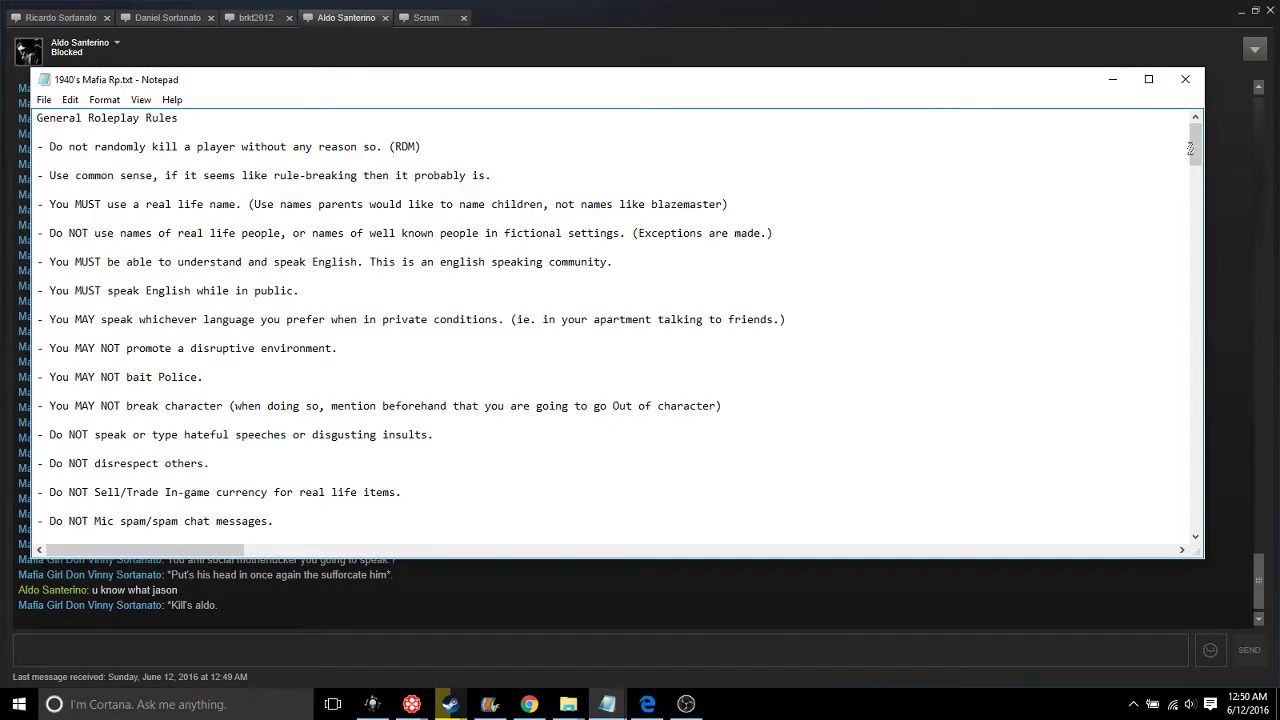
{"action": "left_click_drag", "start_coordinate": [1190, 148], "coordinate": [1232, 546]}
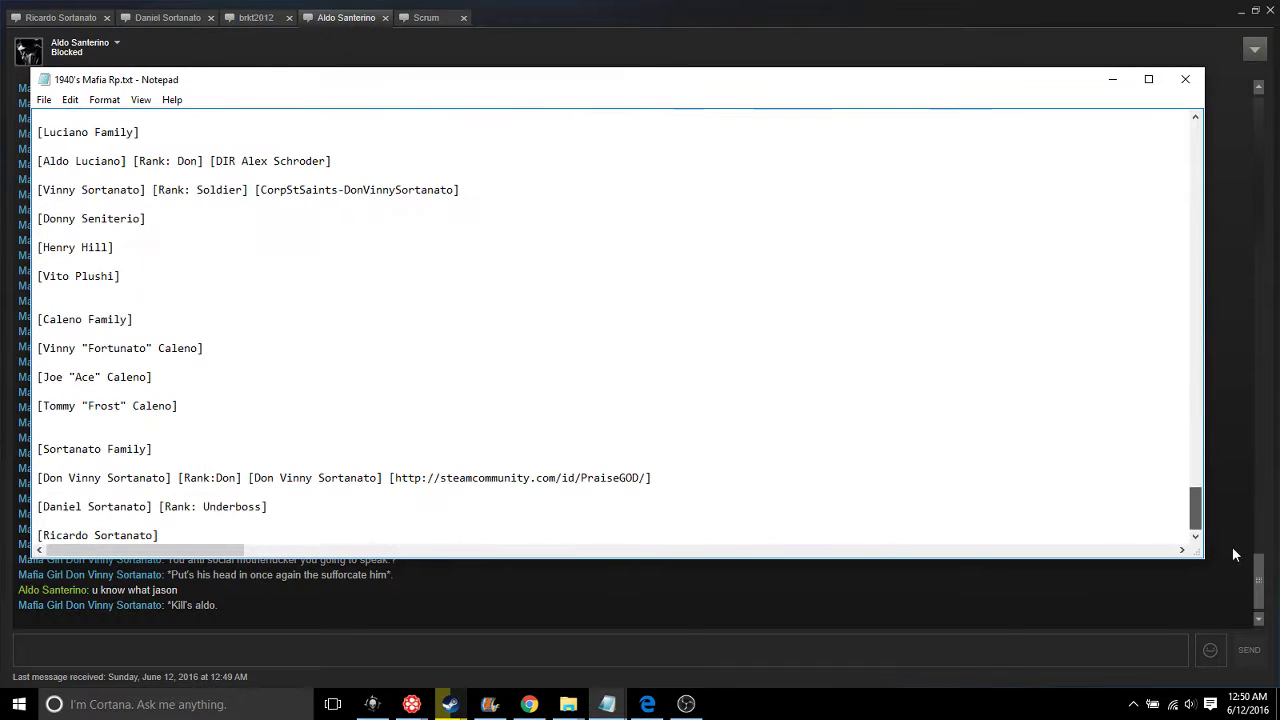
Paste the chat log two lines below the roster, then return to the Steam group page
{"action": "left_click", "coordinate": [229, 527]}
{"action": "key", "text": "Return"}
{"action": "key", "text": "Return"}
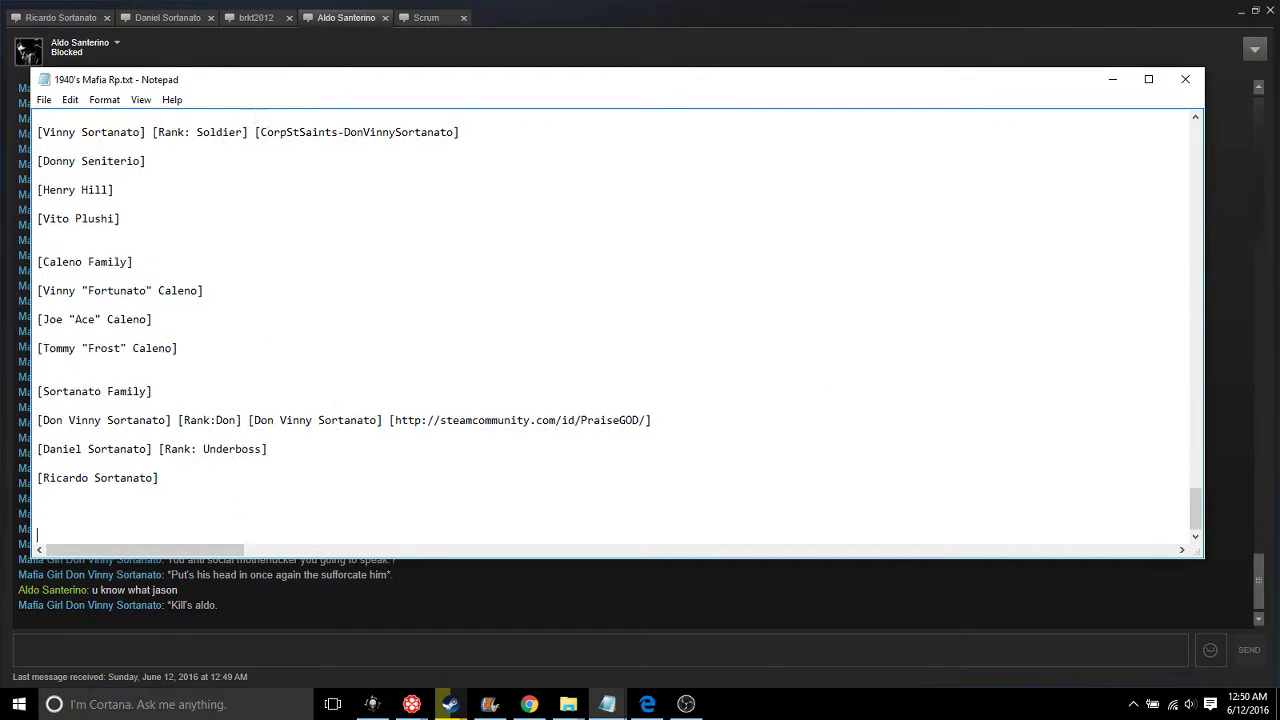
{"action": "key", "text": "Return"}
{"action": "key", "text": "Return"}
{"action": "right_click", "coordinate": [196, 536]}
{"action": "left_click", "coordinate": [258, 384]}
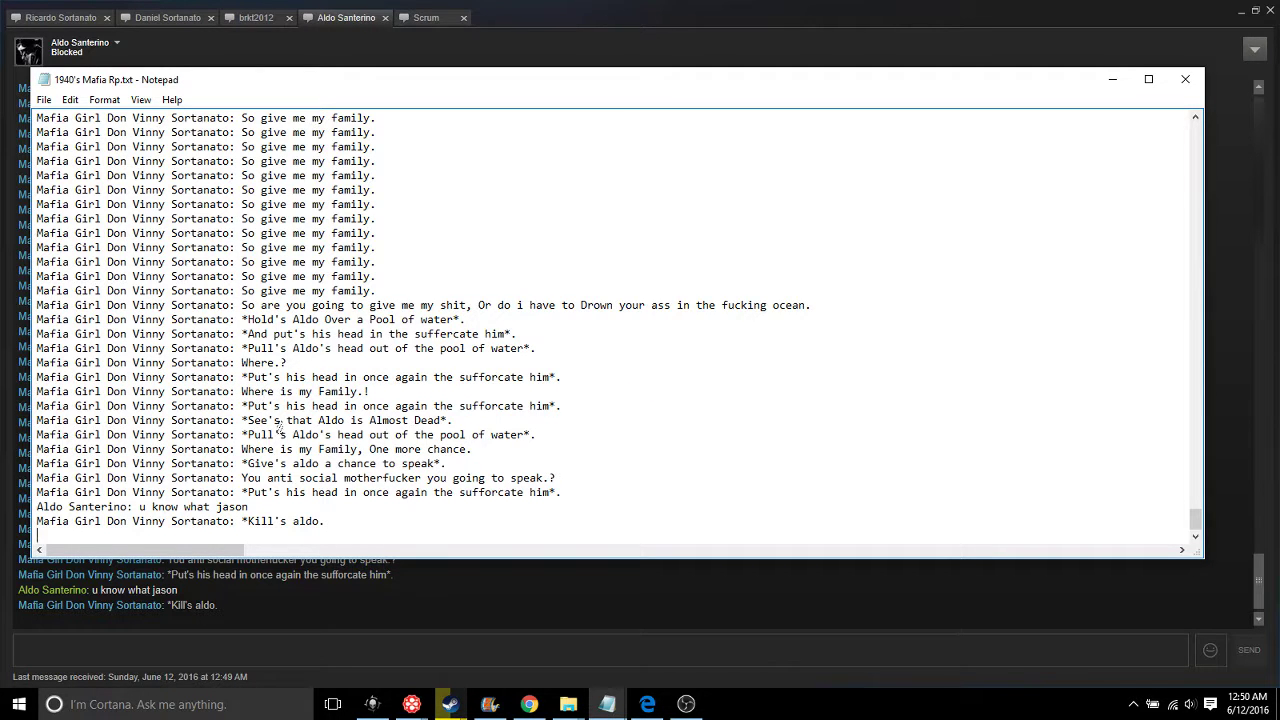
{"action": "scroll", "coordinate": [280, 497], "scroll_direction": "up", "scroll_amount": 4}
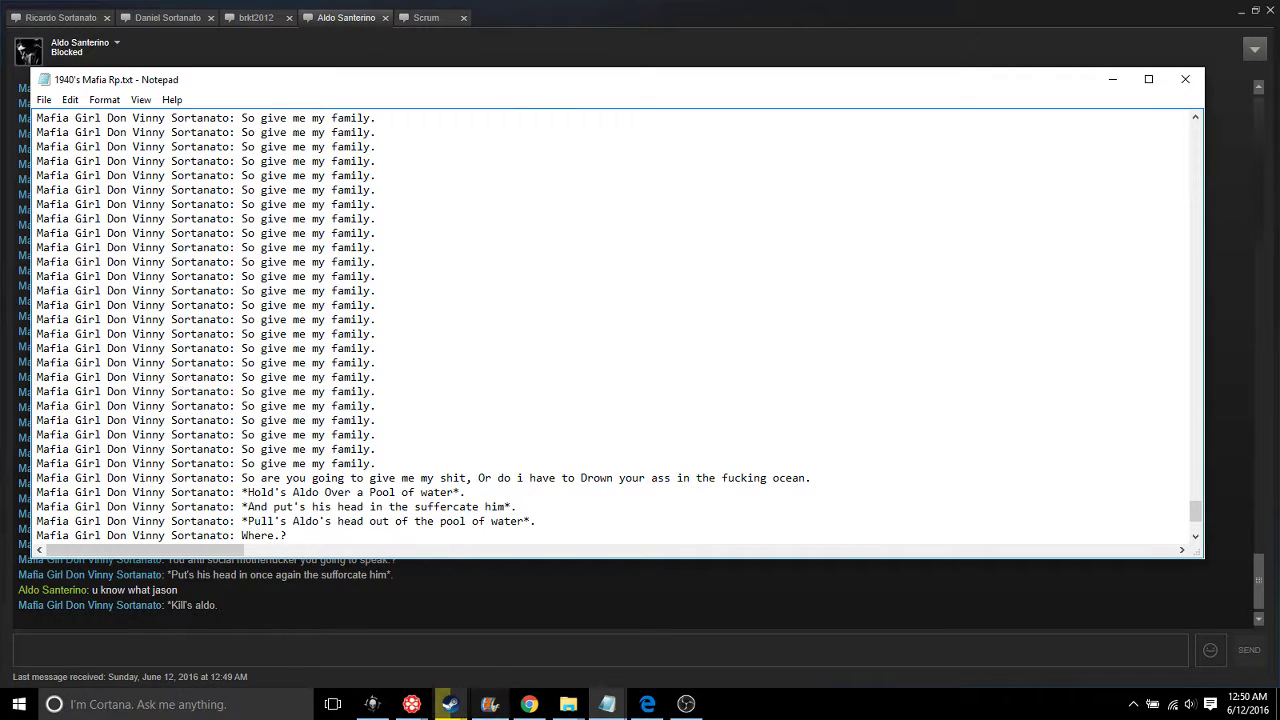
{"action": "mouse_move", "coordinate": [450, 704]}
{"action": "left_click", "coordinate": [405, 622]}
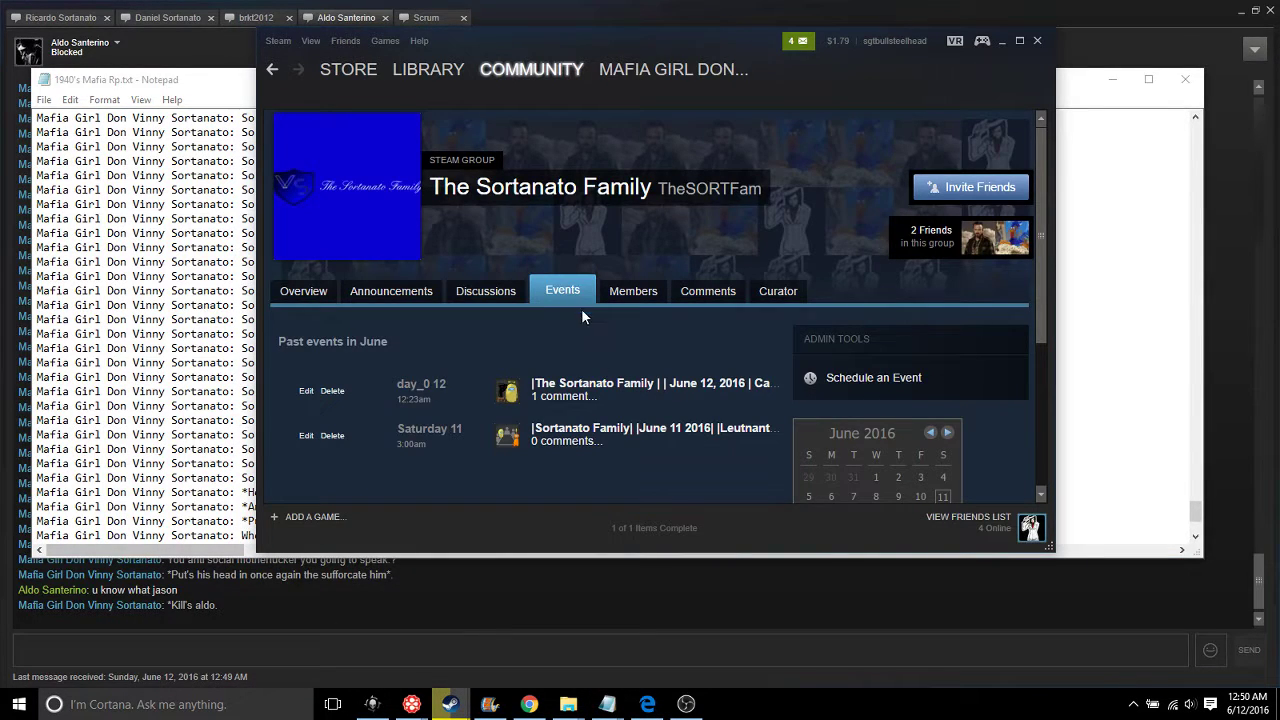
From The Sortanato Family's Events tab, start scheduling a new event
{"action": "scroll", "coordinate": [908, 385], "scroll_direction": "down", "scroll_amount": 3}
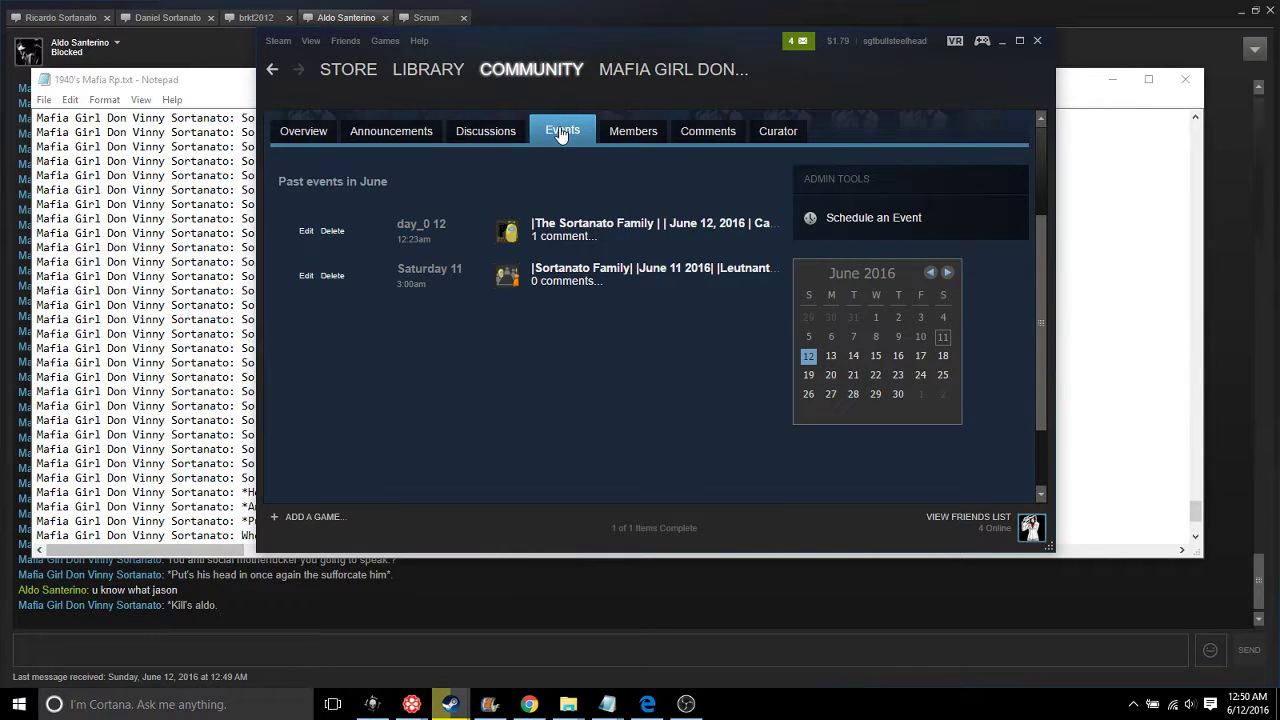
{"action": "left_click", "coordinate": [485, 131]}
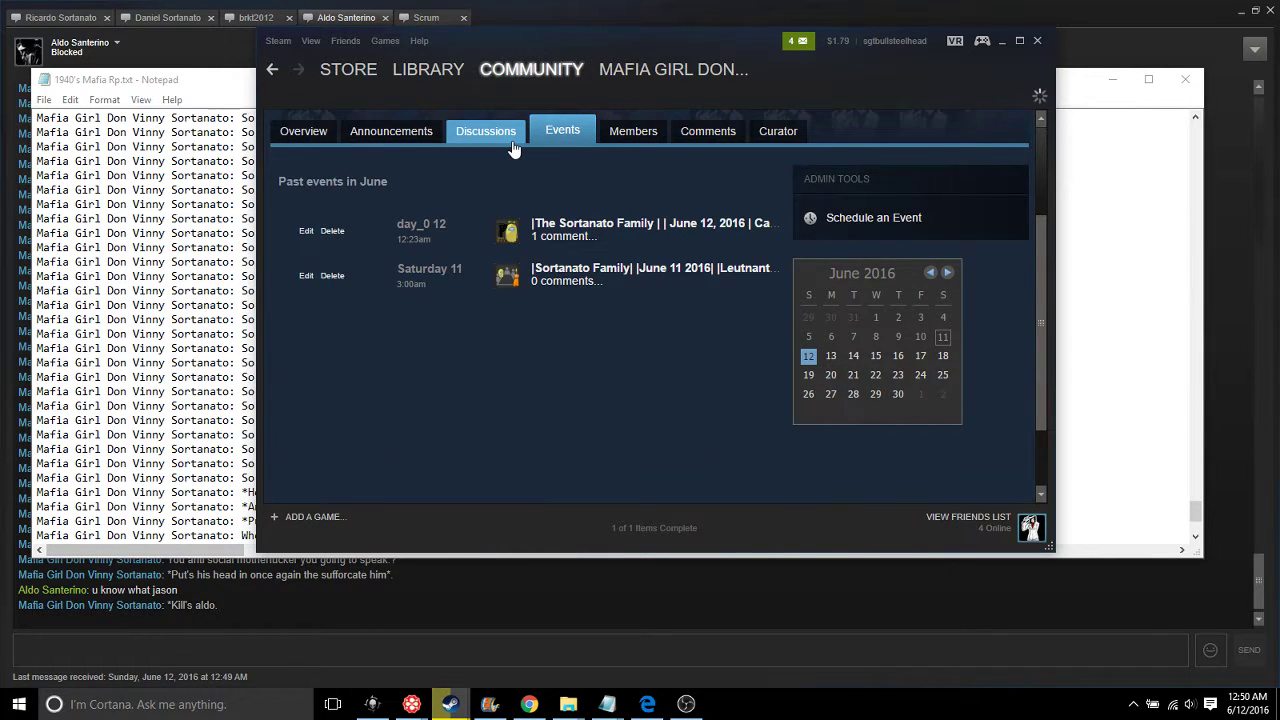
{"action": "left_click", "coordinate": [566, 300]}
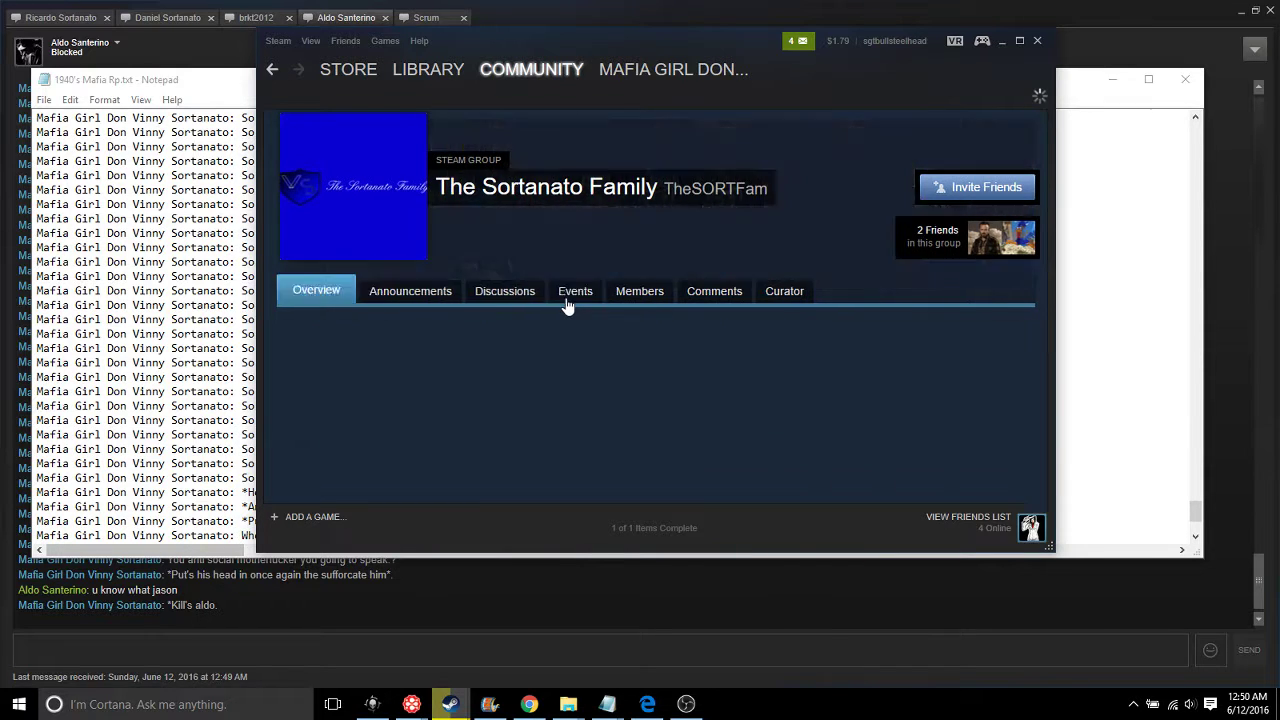
{"action": "scroll", "coordinate": [843, 378], "scroll_direction": "down", "scroll_amount": 2}
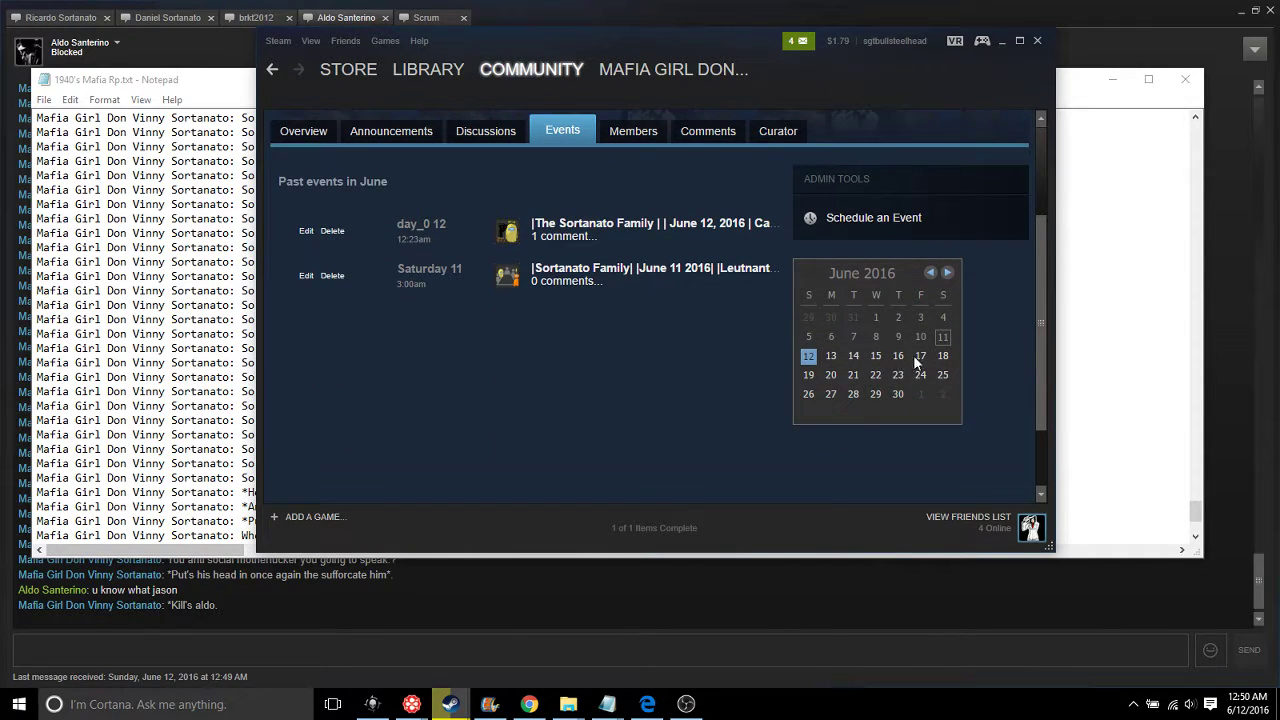
{"action": "left_click", "coordinate": [818, 215]}
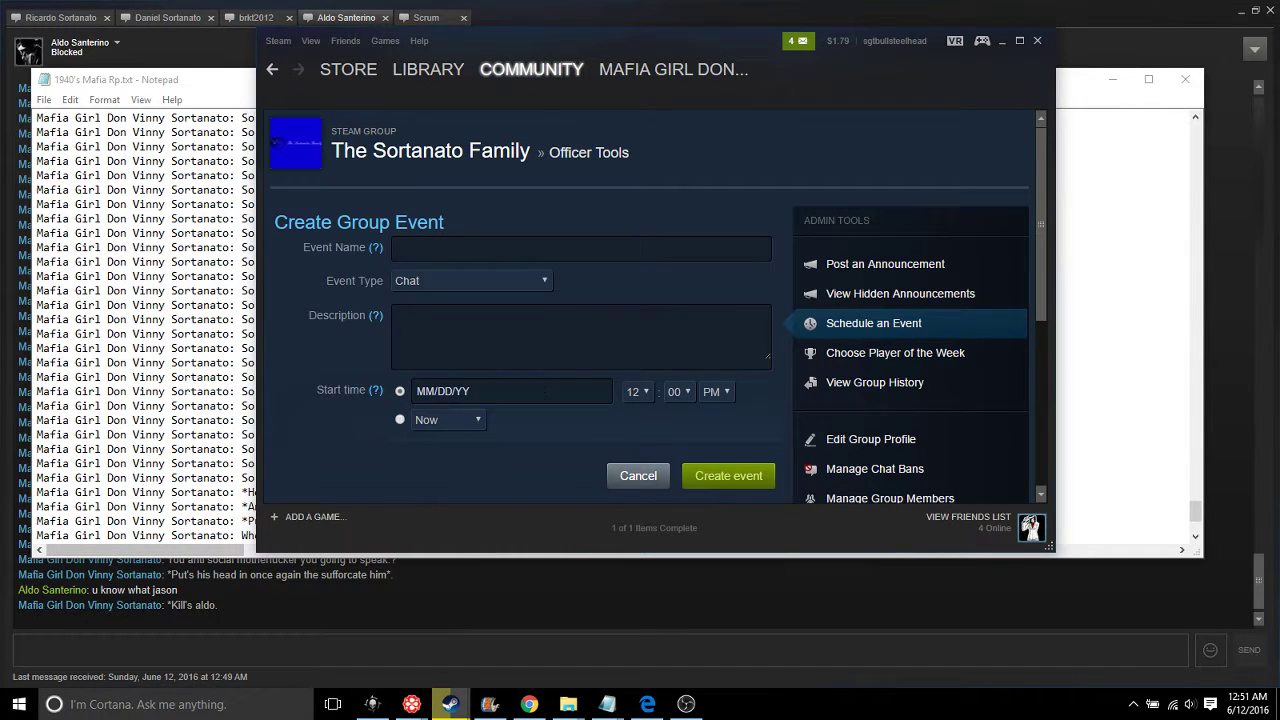
Set the event start to June 20 at 3 AM
{"action": "left_click", "coordinate": [533, 392]}
{"action": "scroll", "coordinate": [539, 397], "scroll_direction": "down", "scroll_amount": 2}
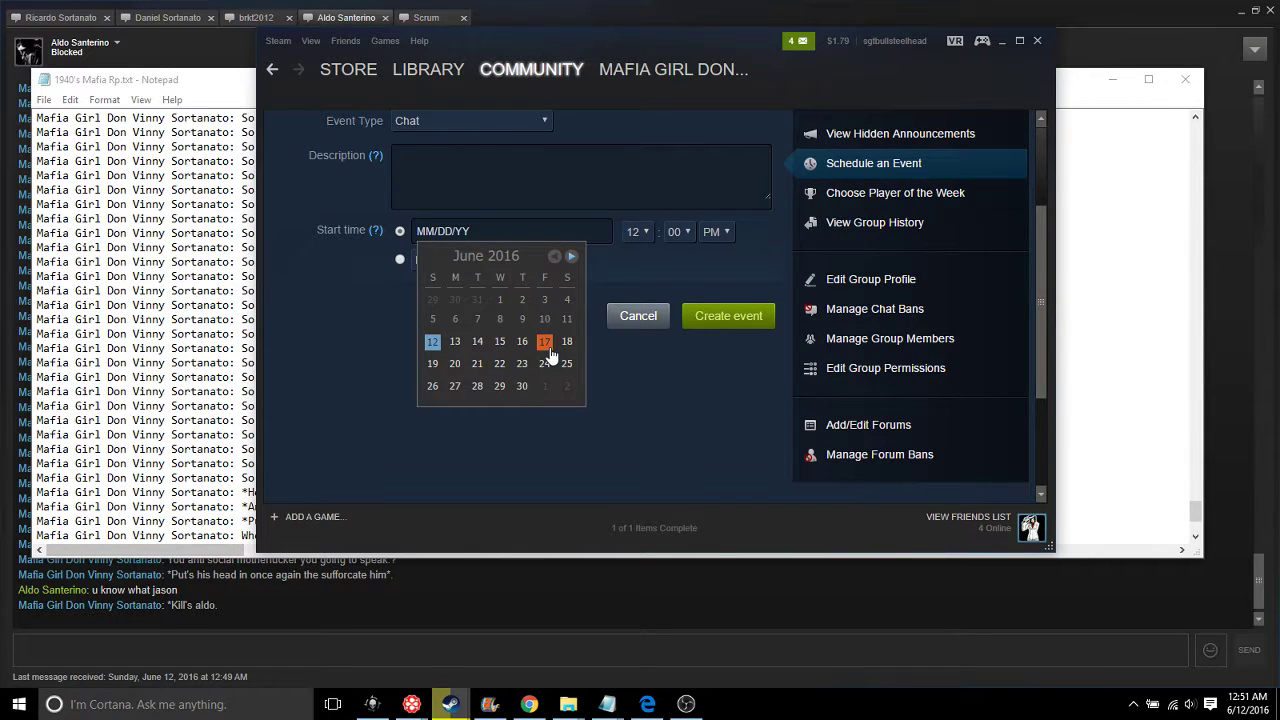
{"action": "left_click", "coordinate": [456, 365]}
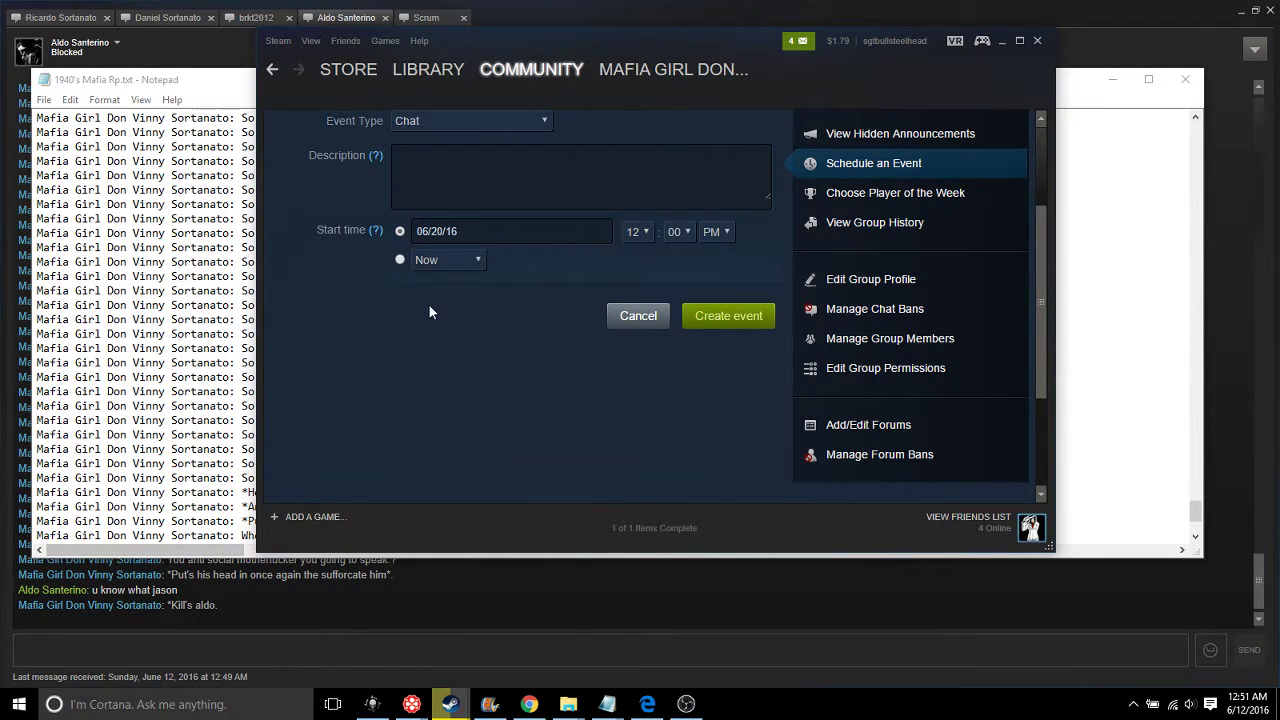
{"action": "scroll", "coordinate": [618, 328], "scroll_direction": "up", "scroll_amount": 1}
{"action": "left_click", "coordinate": [636, 311]}
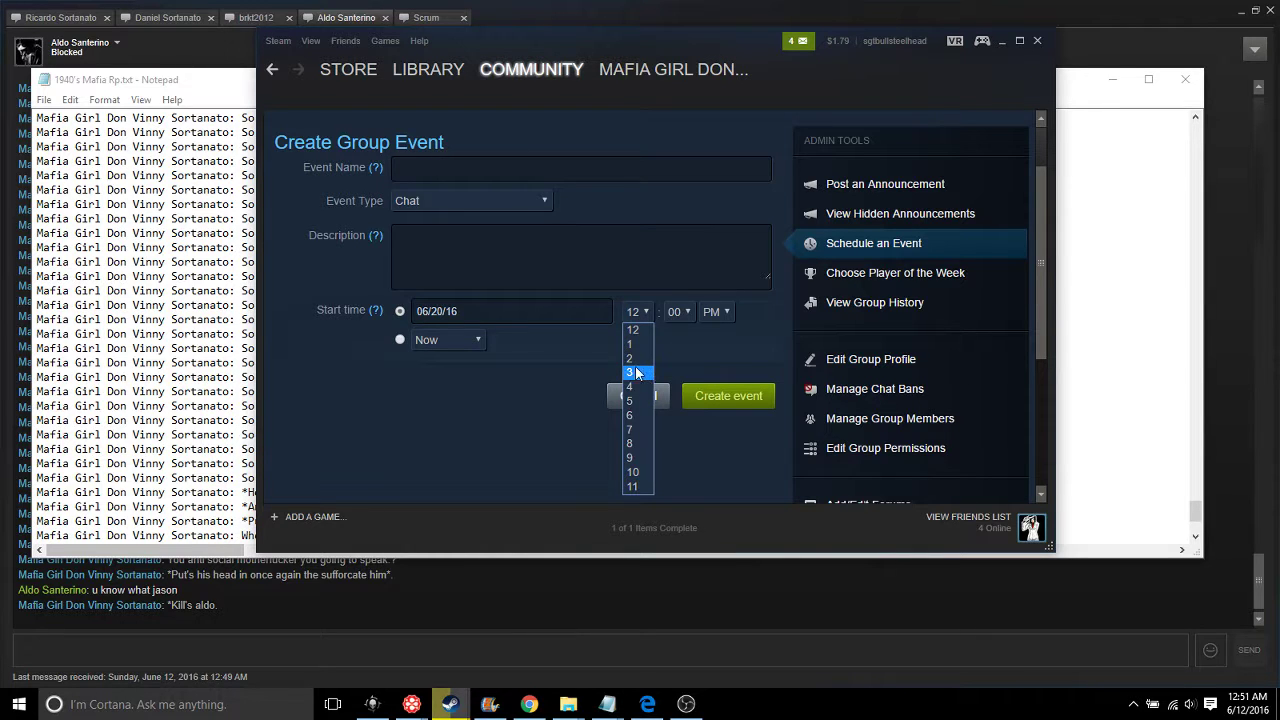
{"action": "left_click", "coordinate": [636, 372]}
{"action": "left_click", "coordinate": [715, 311]}
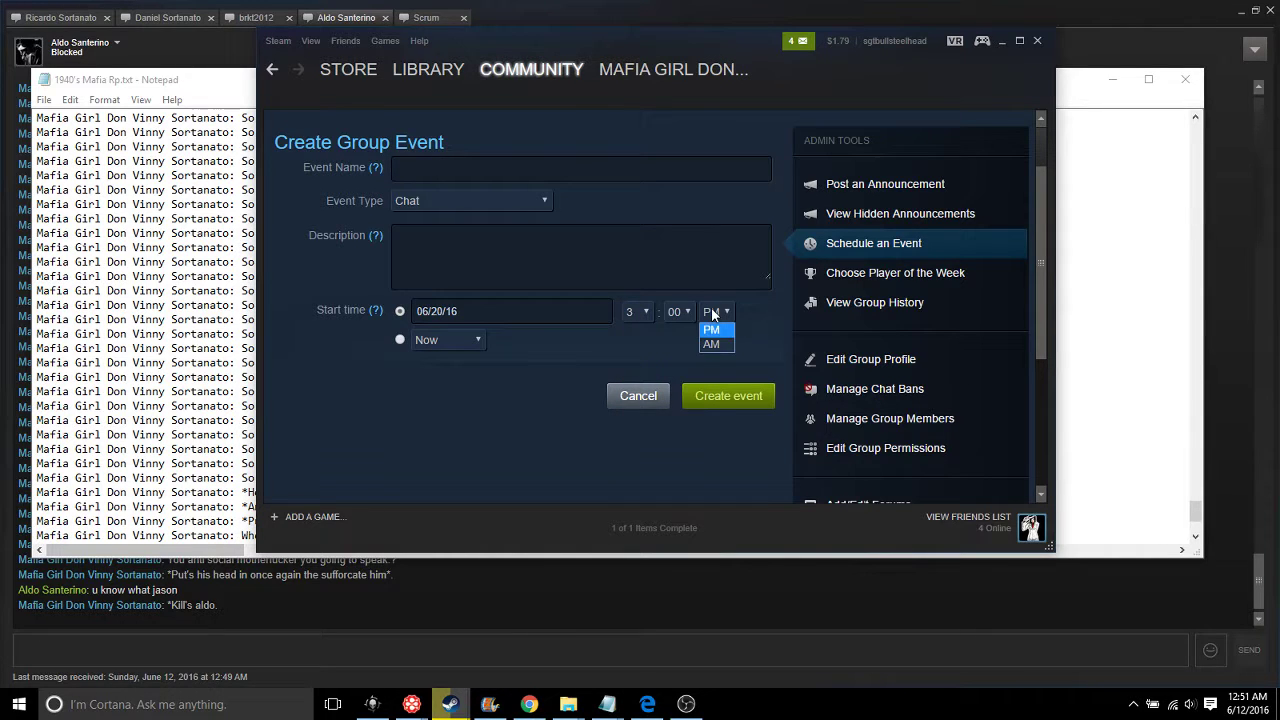
Paste the chat log into the Description box and scroll through it to review
{"action": "right_click", "coordinate": [486, 252]}
{"action": "left_click", "coordinate": [510, 351]}
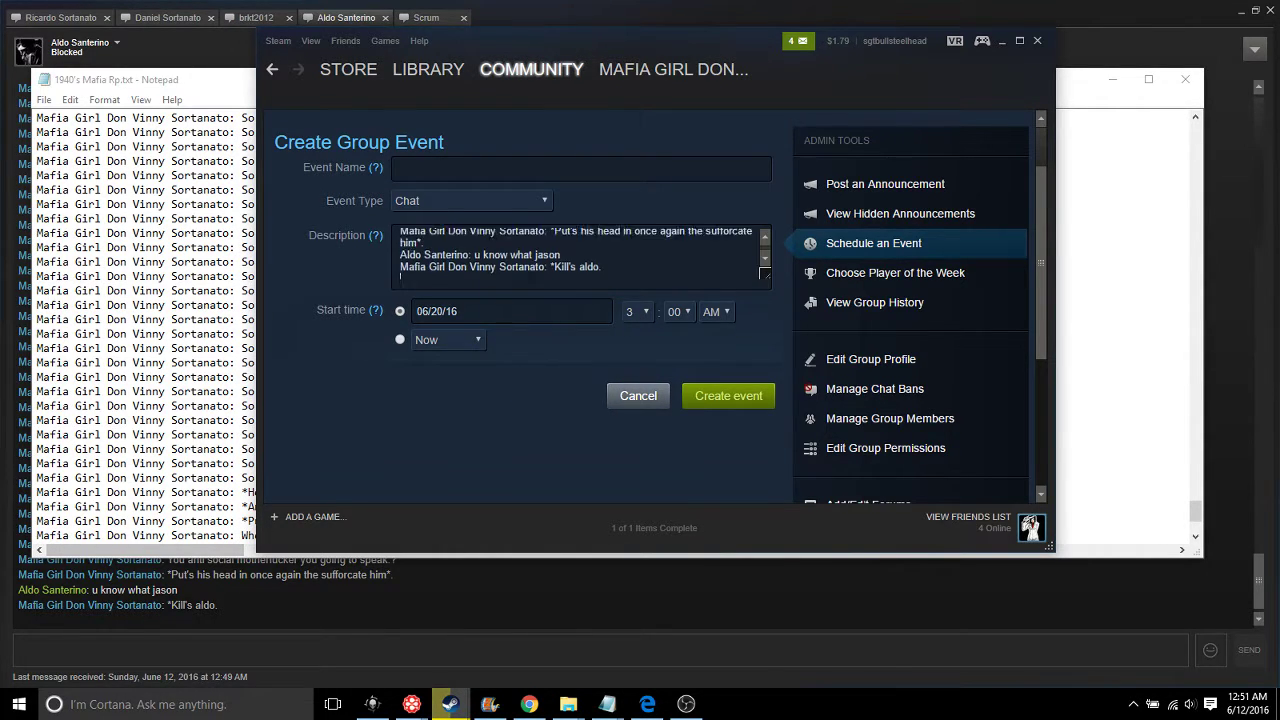
{"action": "scroll", "coordinate": [636, 262], "scroll_direction": "up", "scroll_amount": 5}
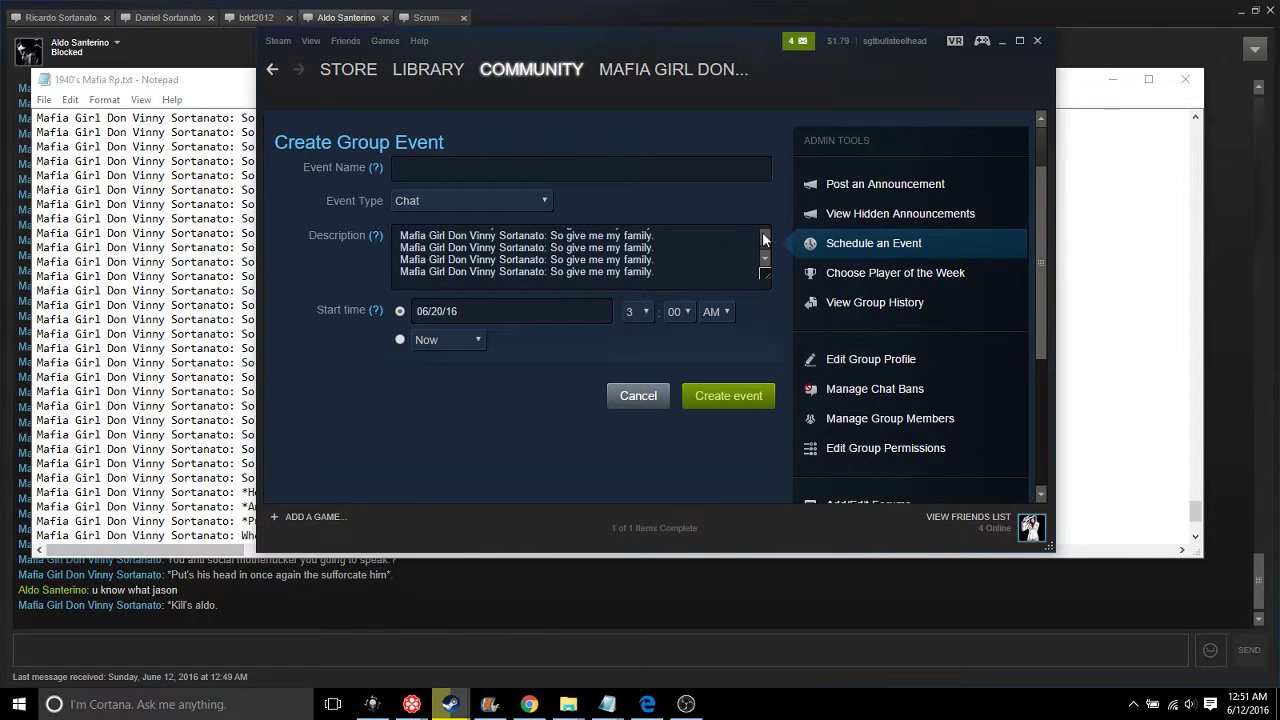
{"action": "scroll", "coordinate": [763, 238], "scroll_direction": "down", "scroll_amount": 8}
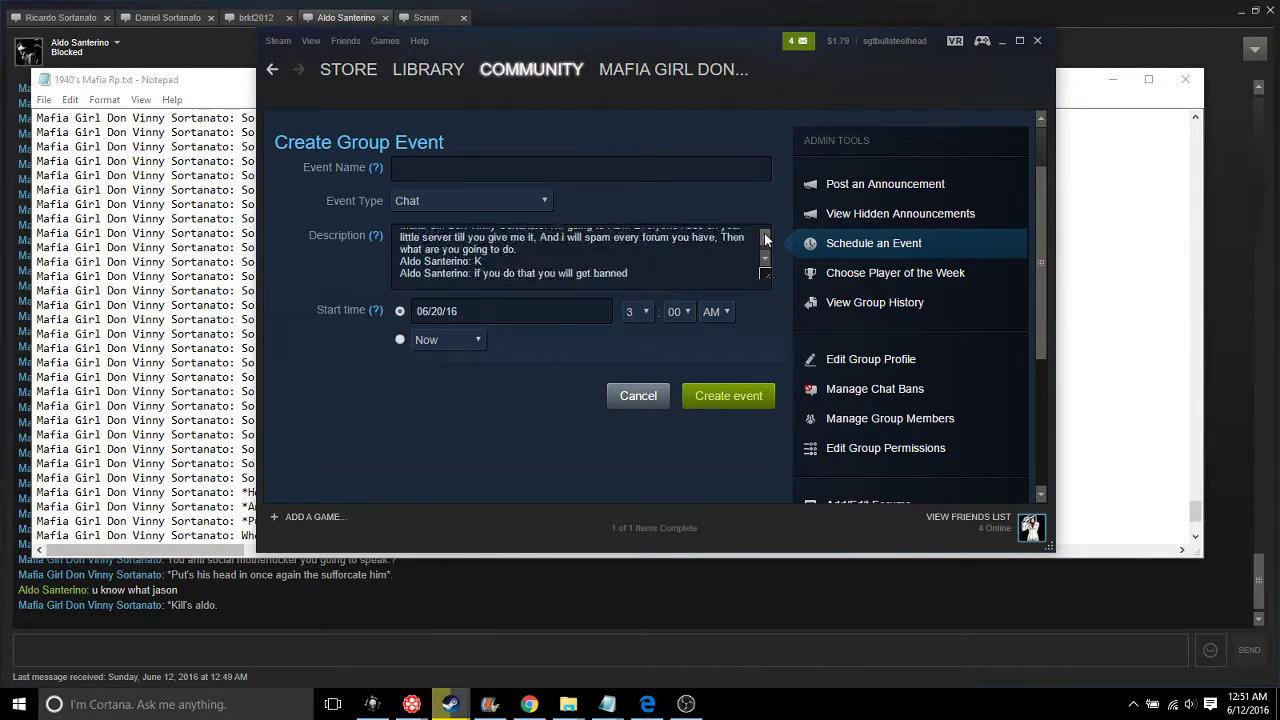
{"action": "scroll", "coordinate": [765, 238], "scroll_direction": "down", "scroll_amount": 10}
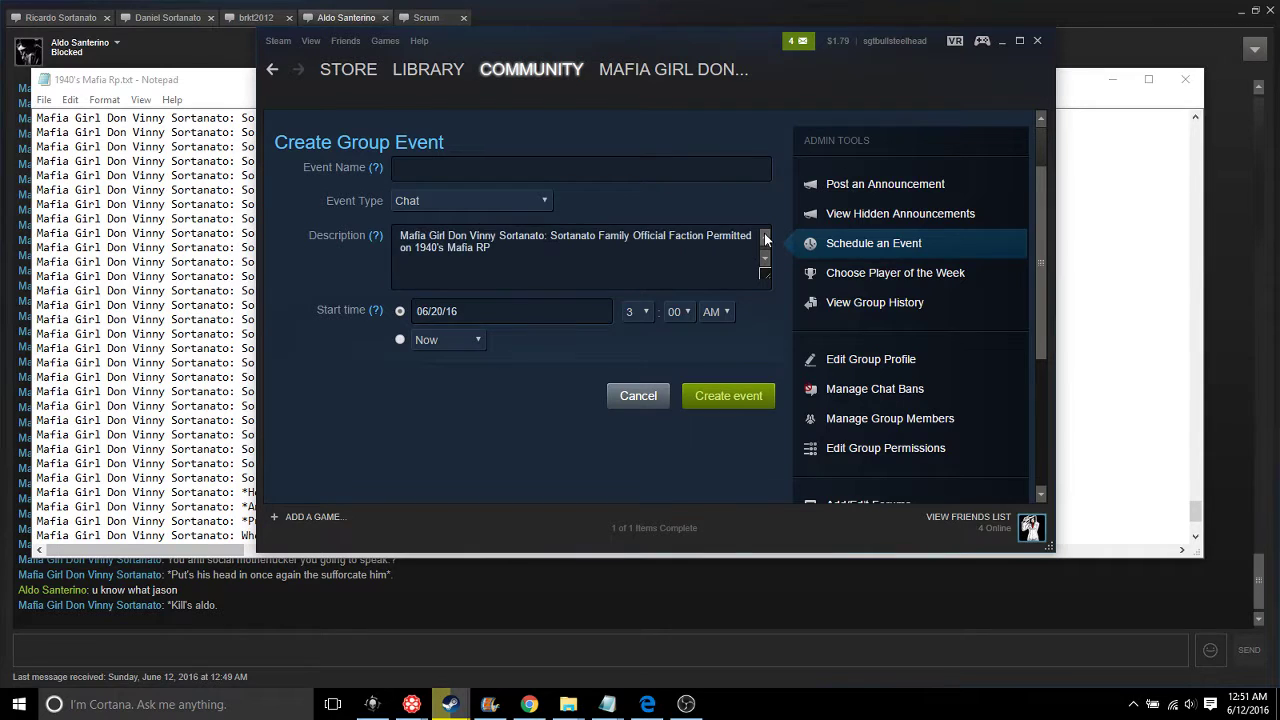
{"action": "scroll", "coordinate": [580, 255], "scroll_direction": "up", "scroll_amount": 15}
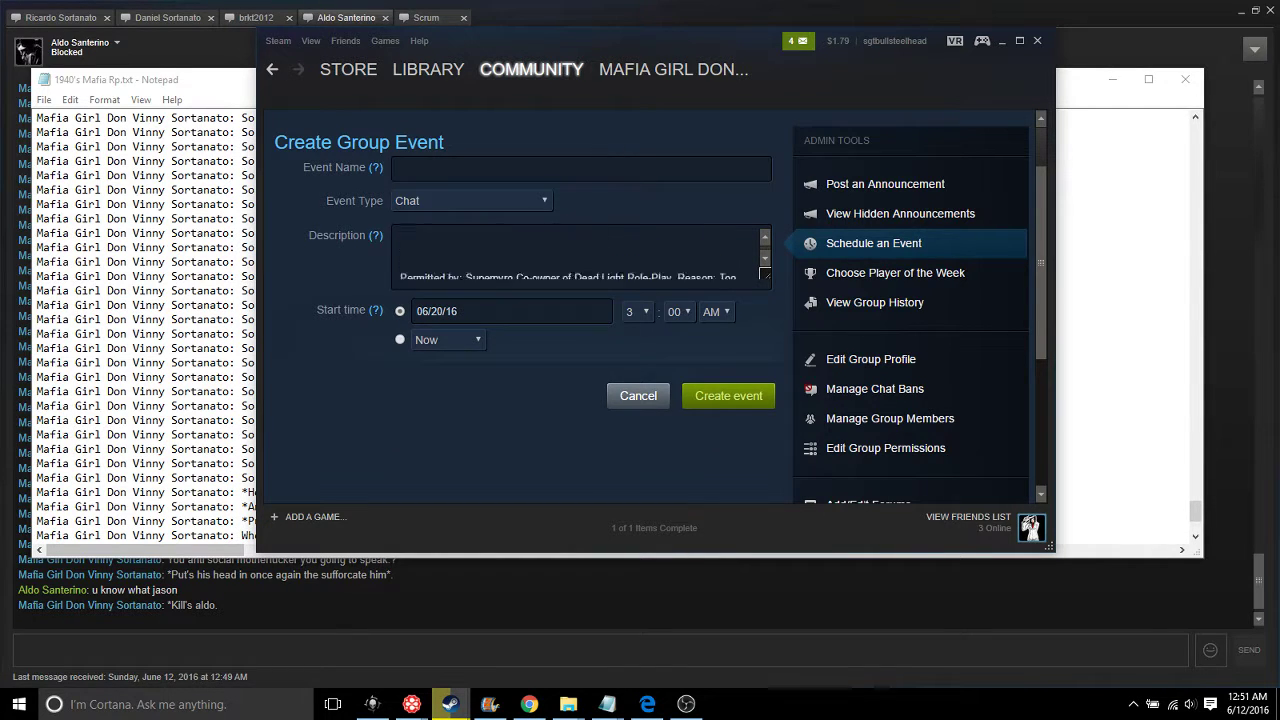
{"action": "scroll", "coordinate": [528, 235], "scroll_direction": "down", "scroll_amount": 5}
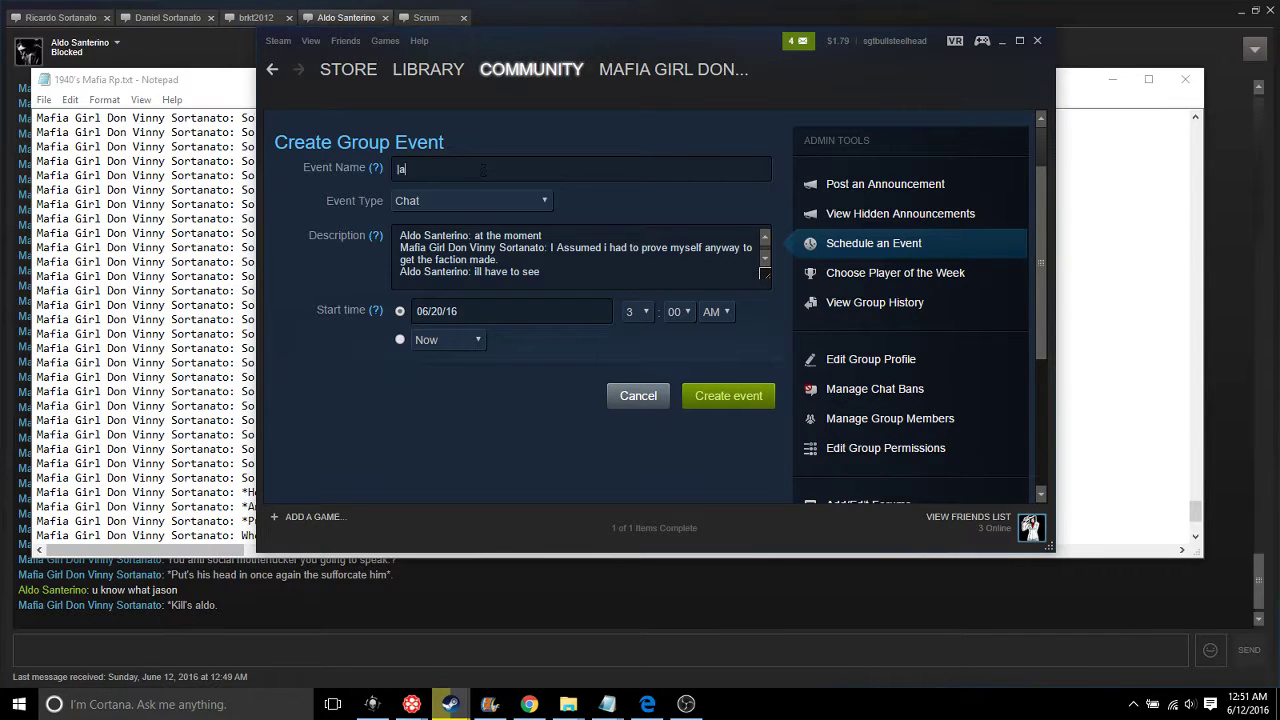
Name the event '|The Sortanato Family| |June 20 2016|' followed by 'do Santerino Assassination and Putting him in Next Week'
{"action": "type", "text": "do Santerino Assassination "}
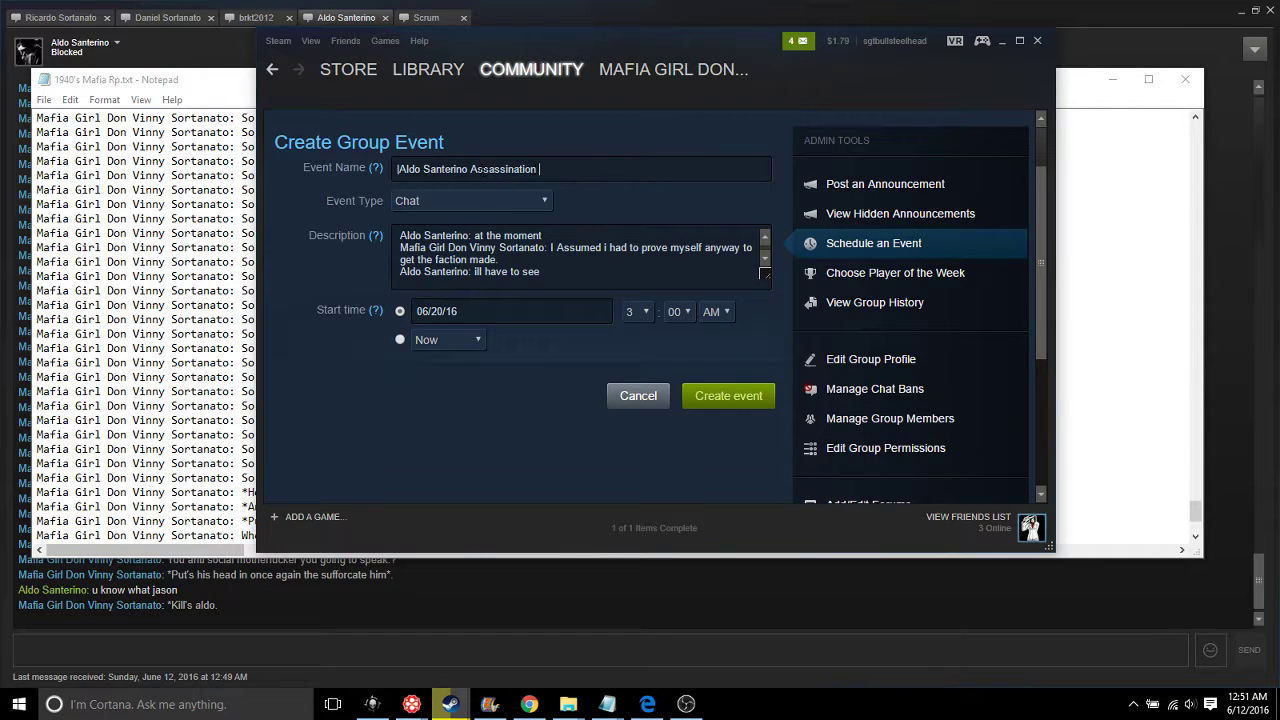
{"action": "type", "text": "and Putting him in Next Week's Sausage|"}
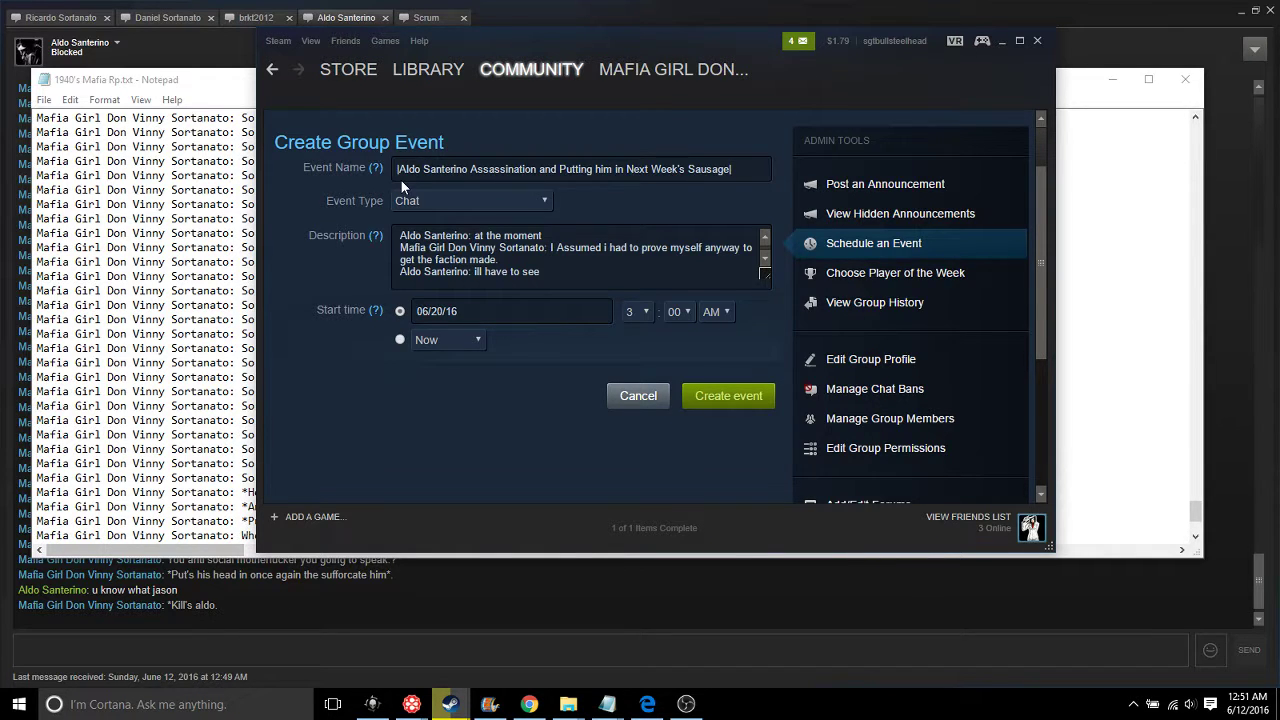
{"action": "type", "text": "'"}
{"action": "type", "text": "The Sor"}
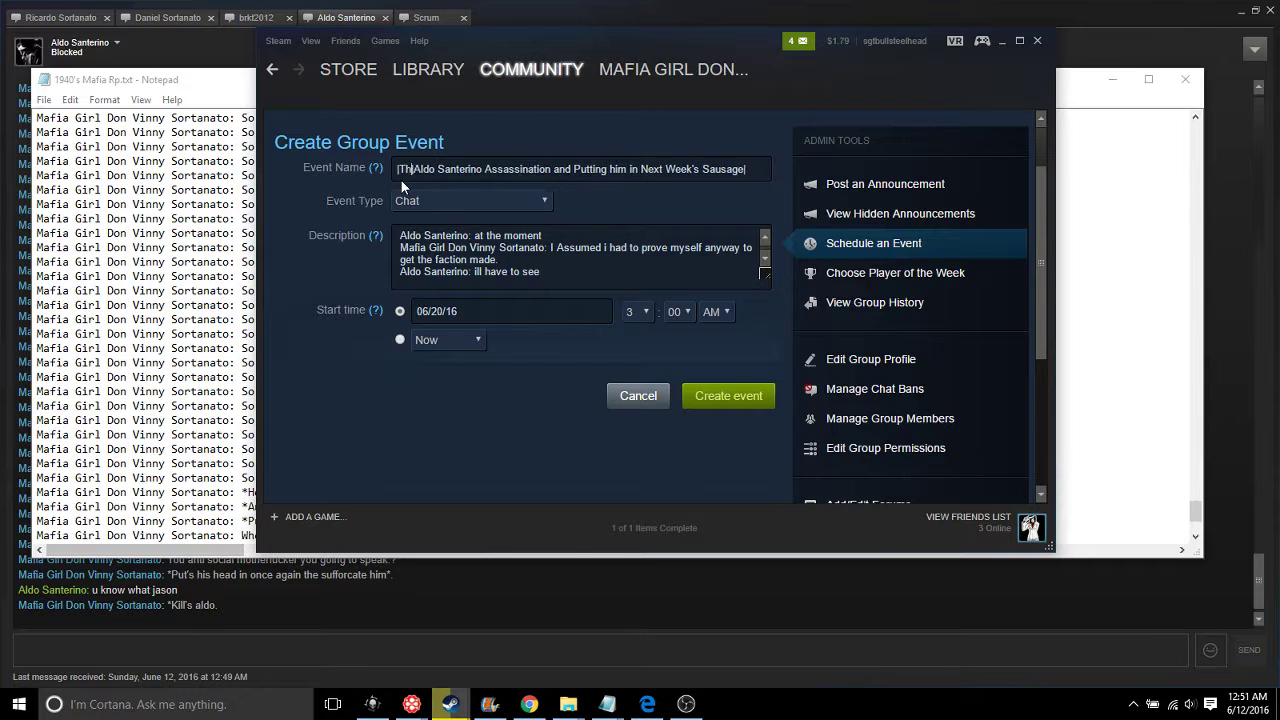
{"action": "type", "text": "tanato Fam"}
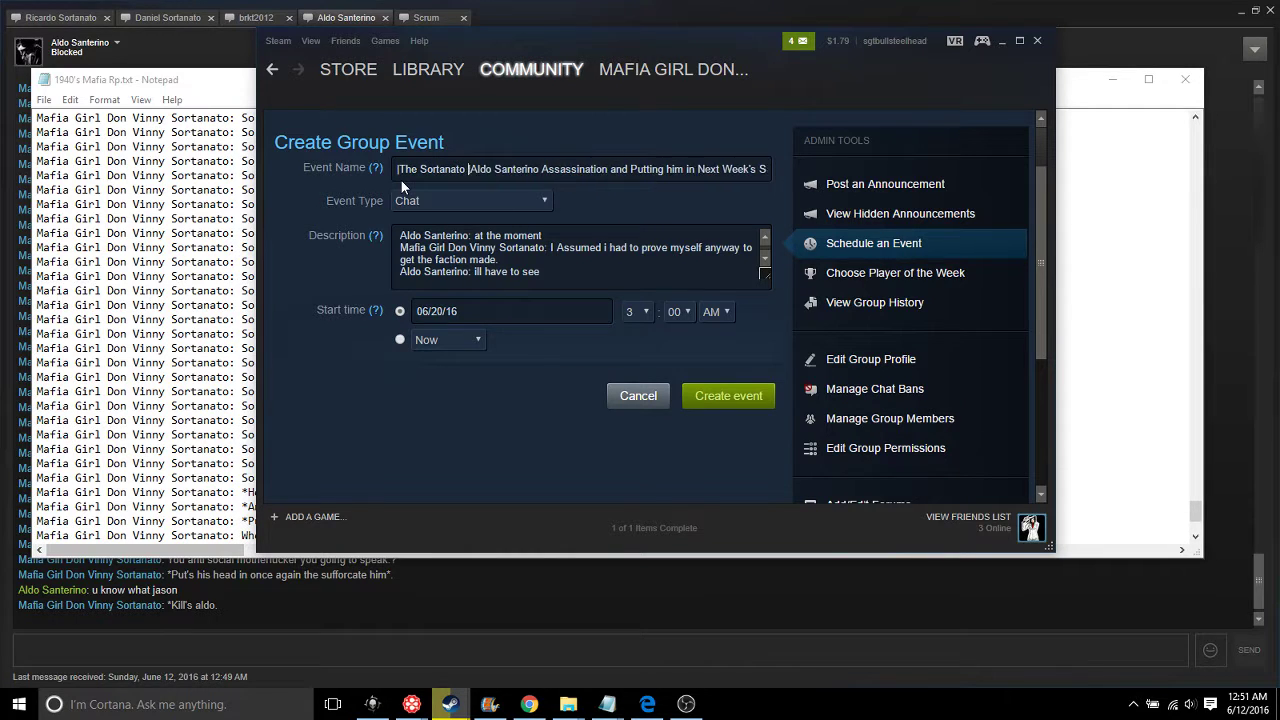
{"action": "type", "text": "ily| "}
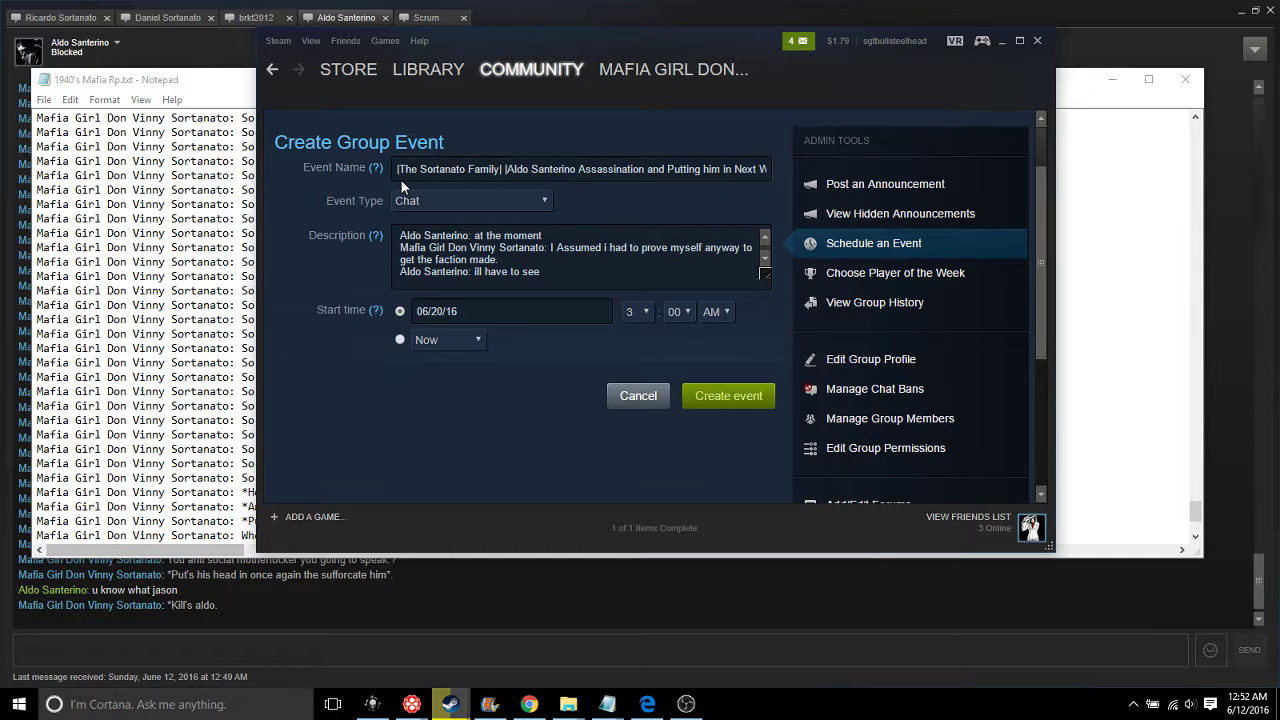
{"action": "type", "text": "|Jue"}
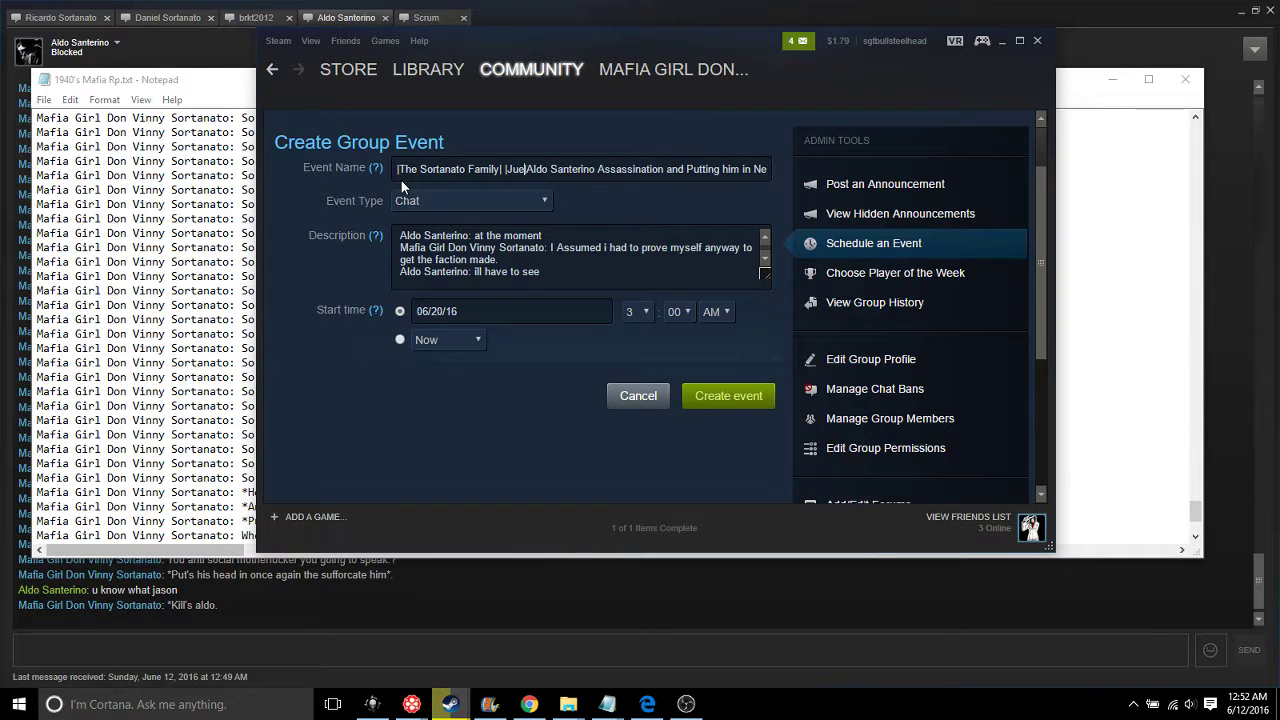
{"action": "key", "text": "BackSpace"}
{"action": "type", "text": "ne 2"}
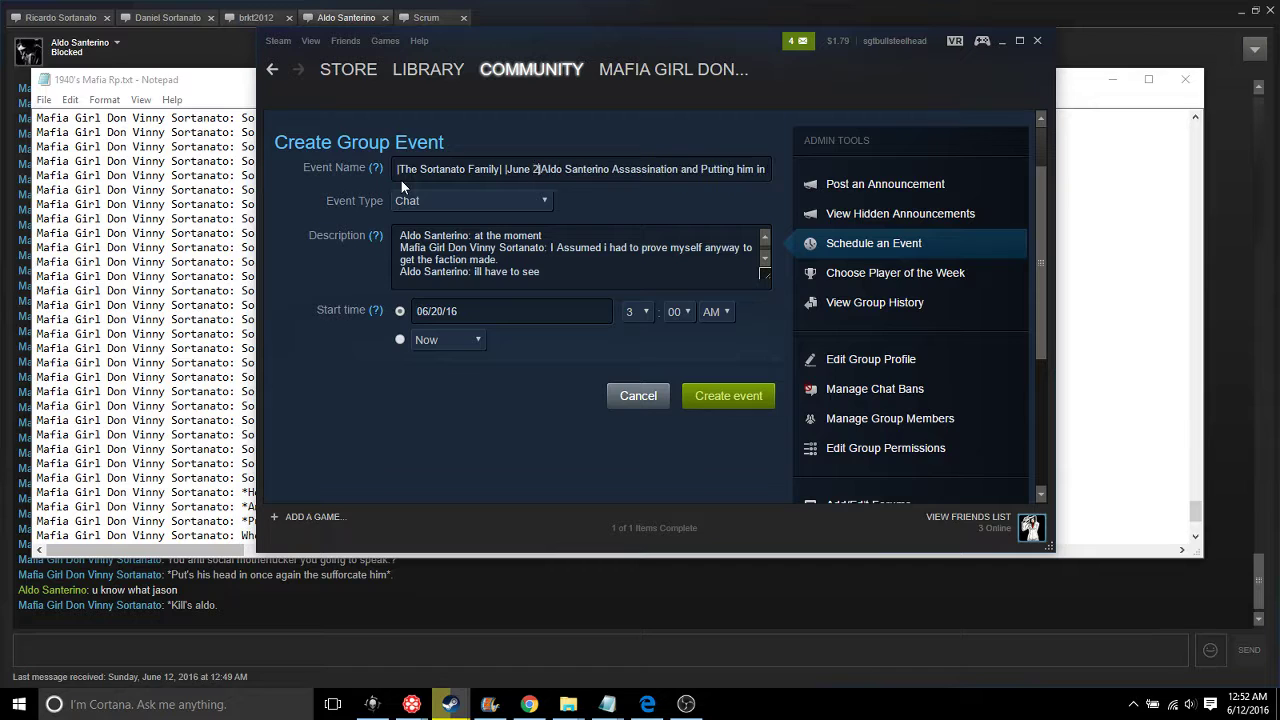
{"action": "type", "text": "0"}
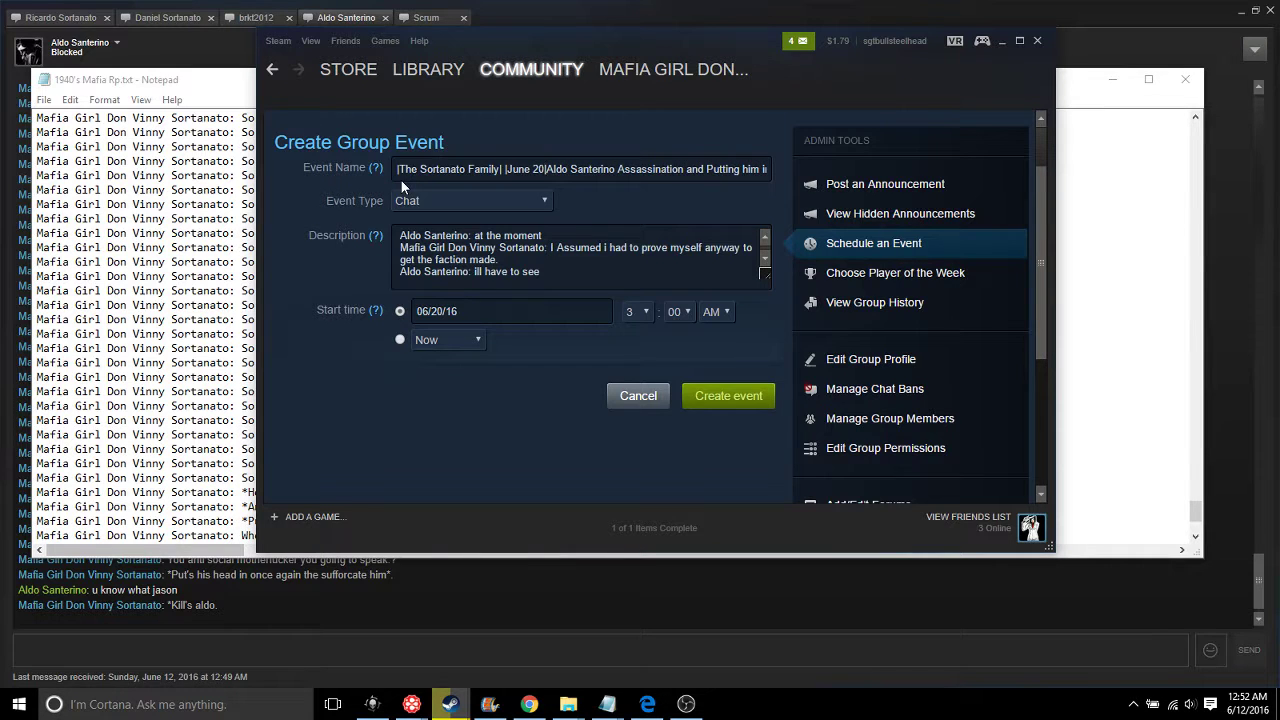
{"action": "type", "text": " 2016"}
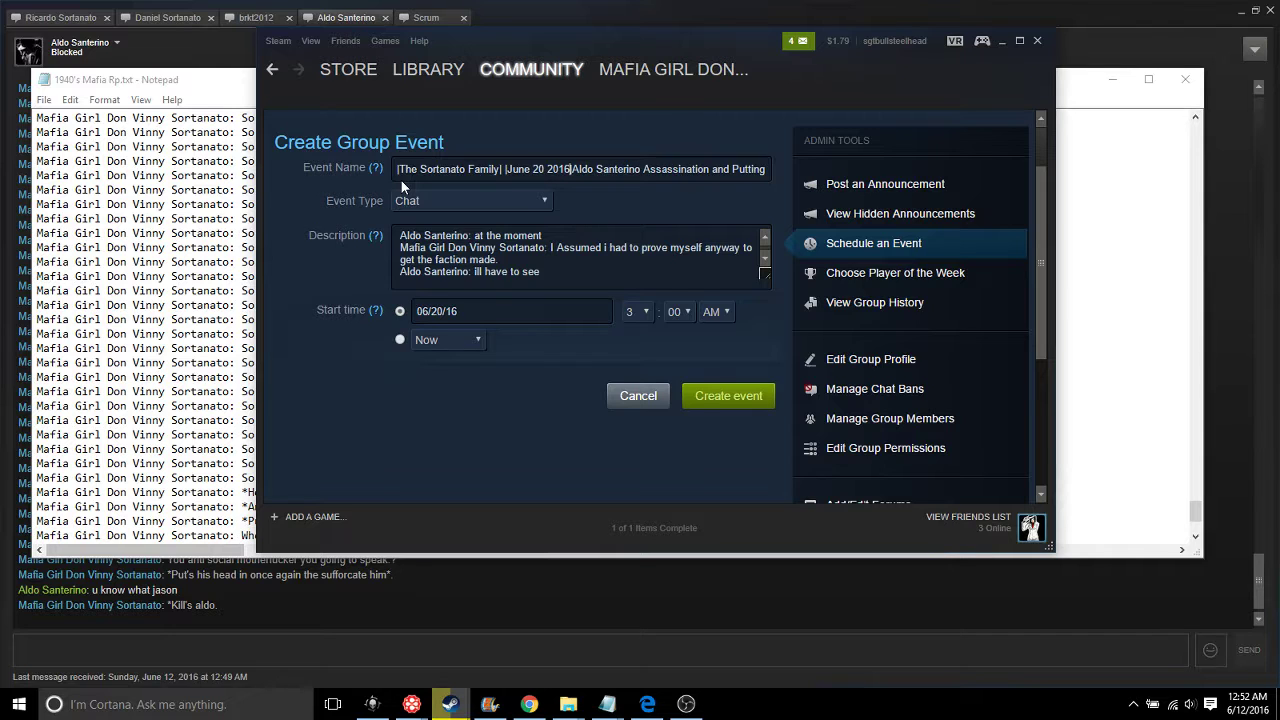
{"action": "type", "text": "|"}
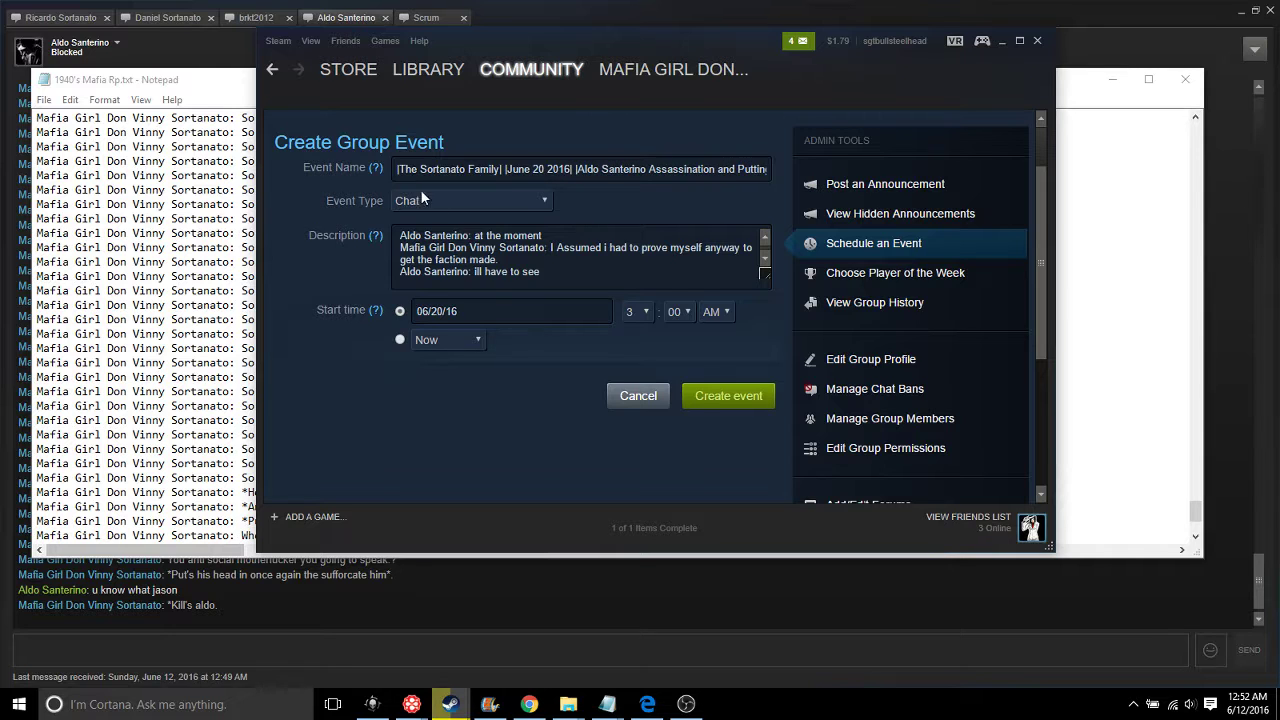
{"action": "left_click", "coordinate": [716, 396]}
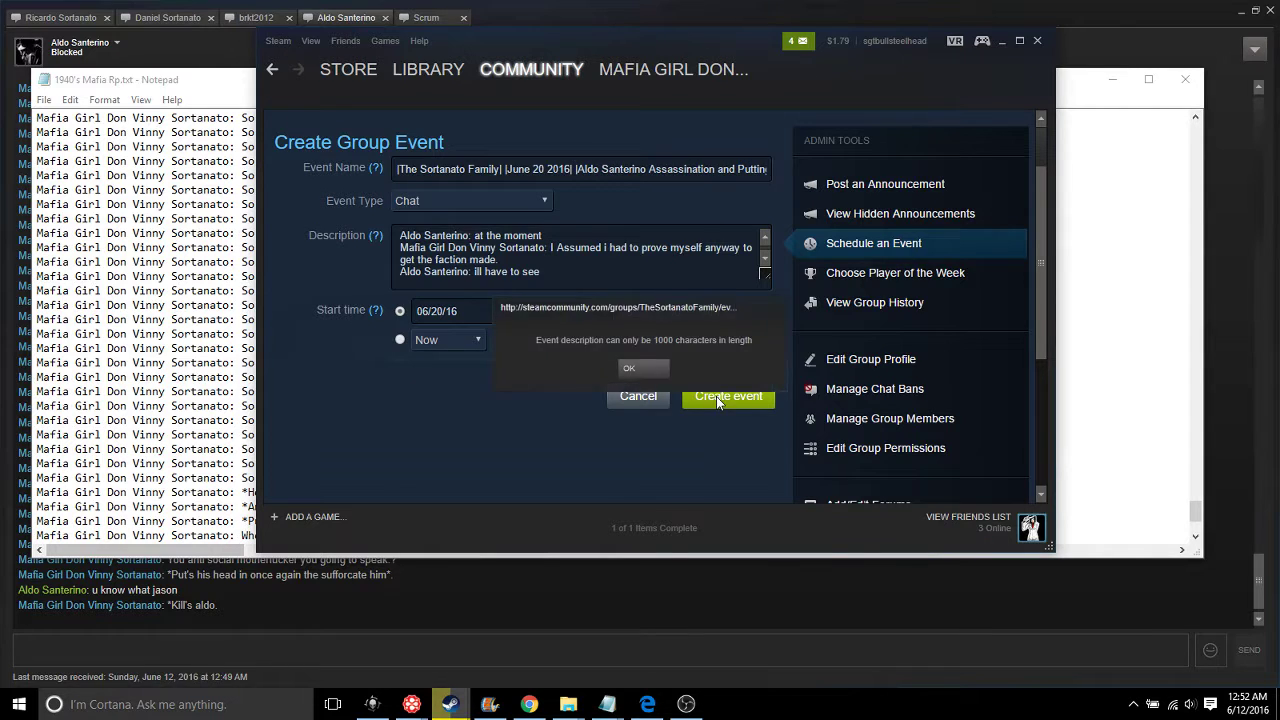
{"action": "left_click", "coordinate": [655, 370]}
{"action": "scroll", "coordinate": [680, 288], "scroll_direction": "down", "scroll_amount": 5}
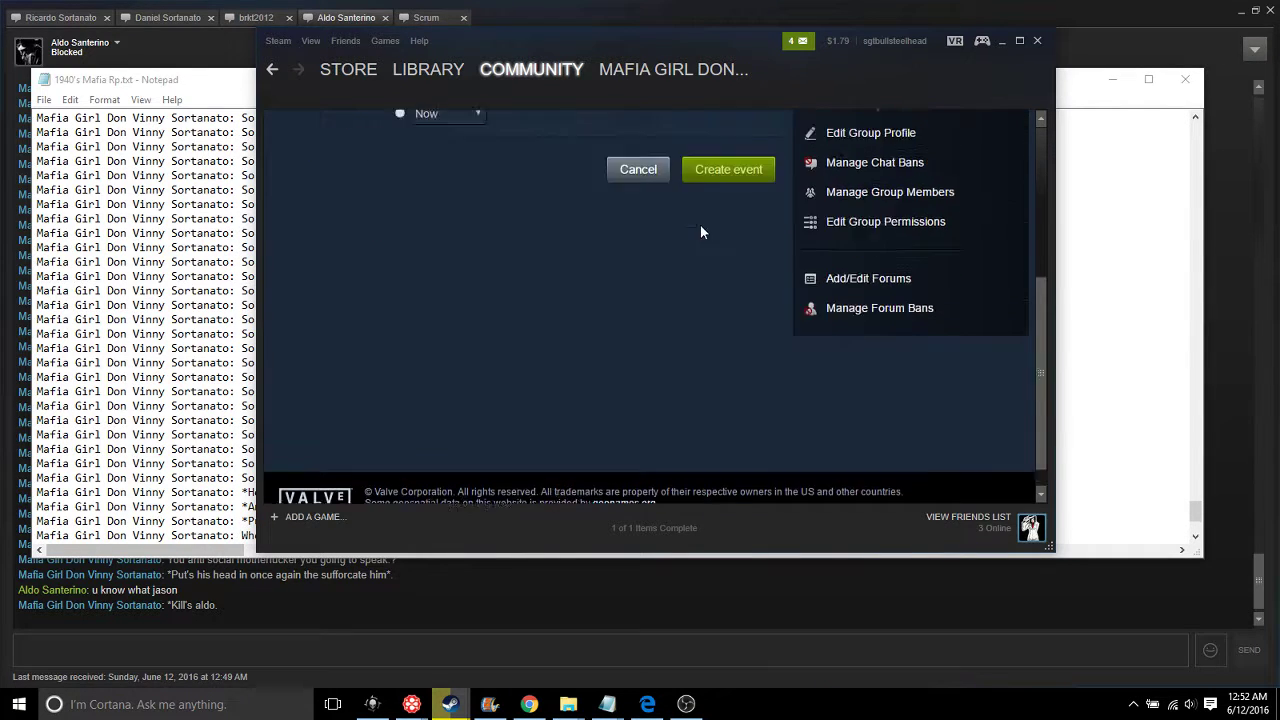
{"action": "scroll", "coordinate": [700, 225], "scroll_direction": "up", "scroll_amount": 6}
{"action": "scroll", "coordinate": [674, 305], "scroll_direction": "down", "scroll_amount": 10}
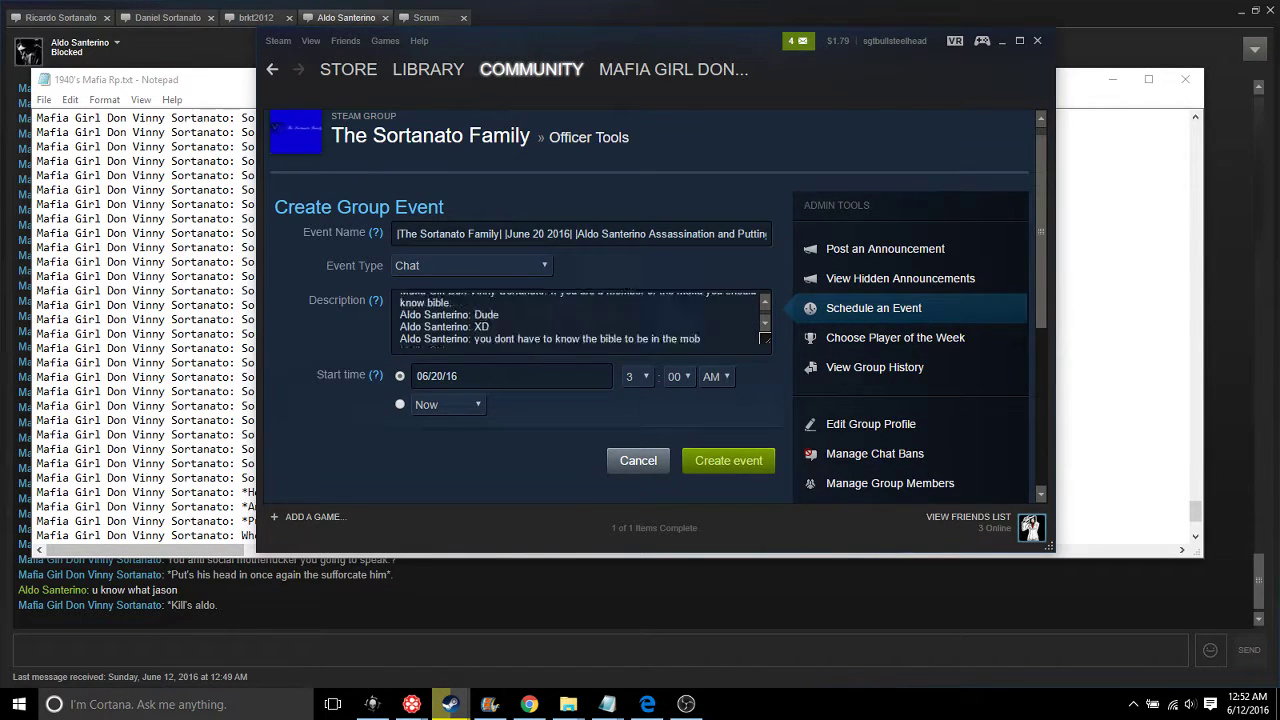
{"action": "scroll", "coordinate": [674, 304], "scroll_direction": "down", "scroll_amount": 10}
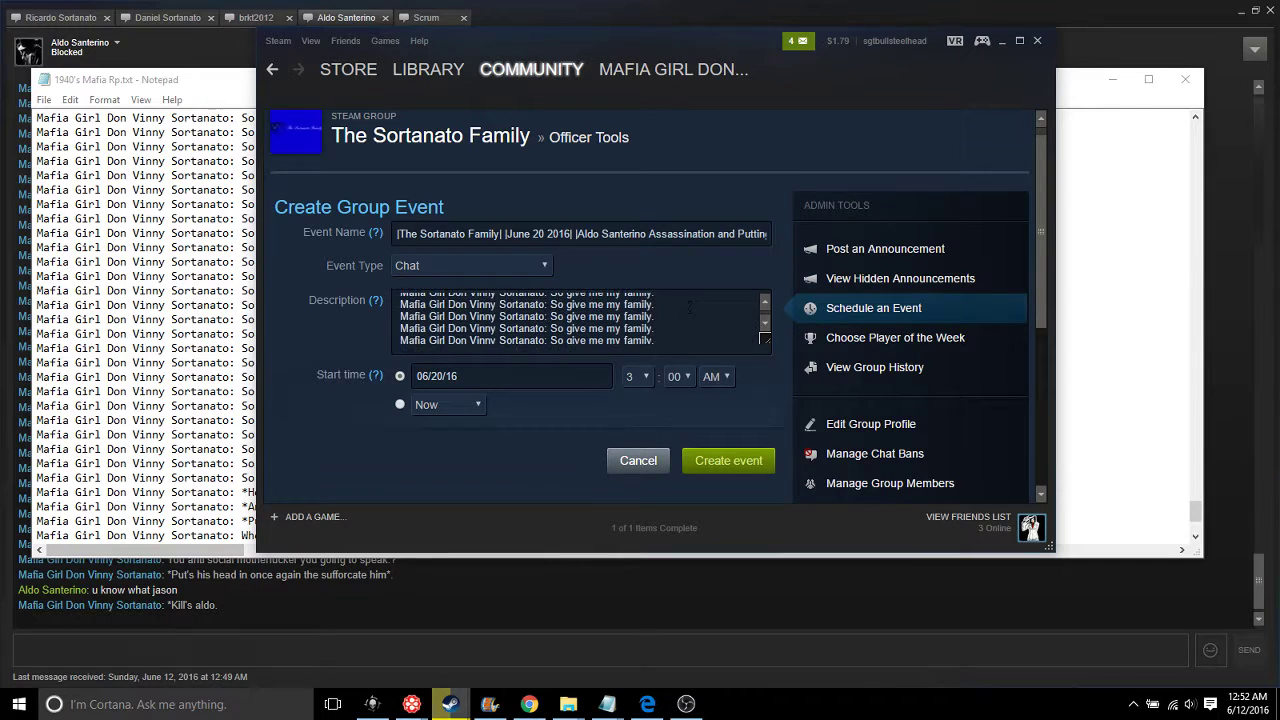
{"action": "left_click_drag", "start_coordinate": [655, 316], "coordinate": [400, 304]}
Delete several repeated 'So give me my family.' lines, retry creating the event, and dismiss the warning
{"action": "key", "text": "BackSpace"}
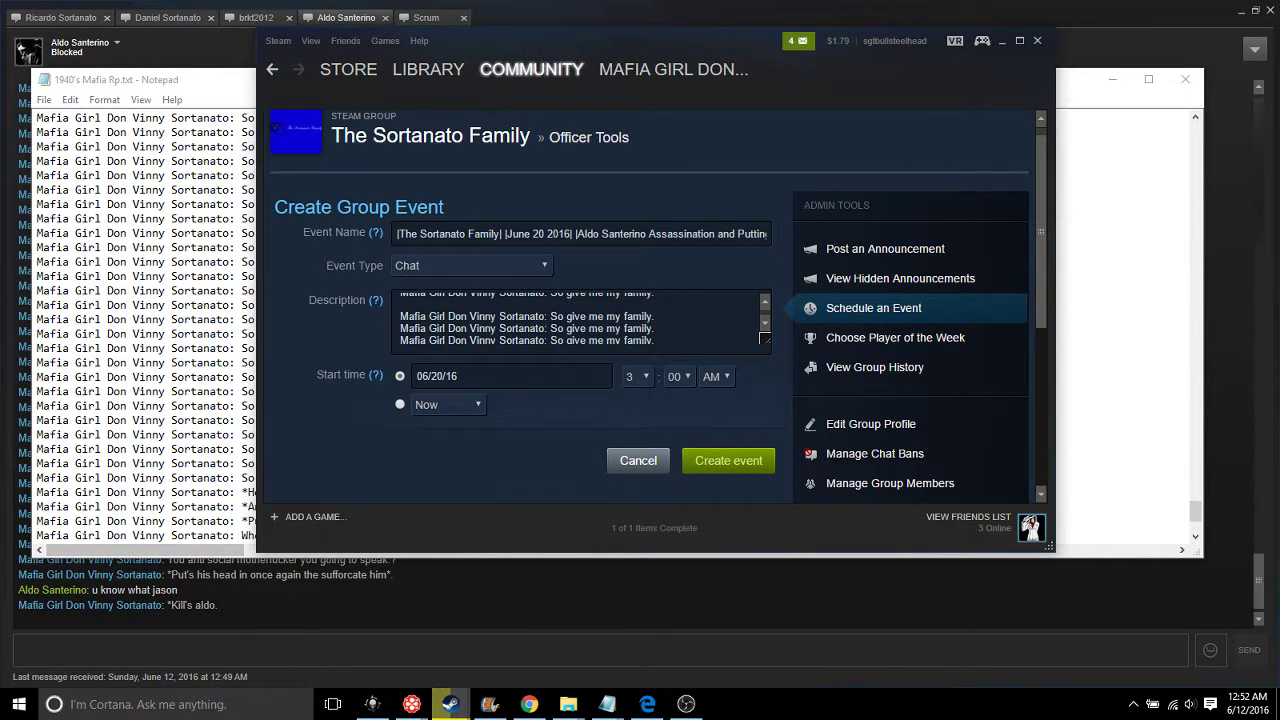
{"action": "mouse_move", "coordinate": [655, 330]}
{"action": "left_mouse_down"}
{"action": "mouse_move", "coordinate": [600, 342]}
{"action": "mouse_move", "coordinate": [450, 320]}
{"action": "mouse_move", "coordinate": [420, 300]}
{"action": "mouse_move", "coordinate": [443, 332]}
{"action": "mouse_move", "coordinate": [672, 312]}
{"action": "left_mouse_up"}
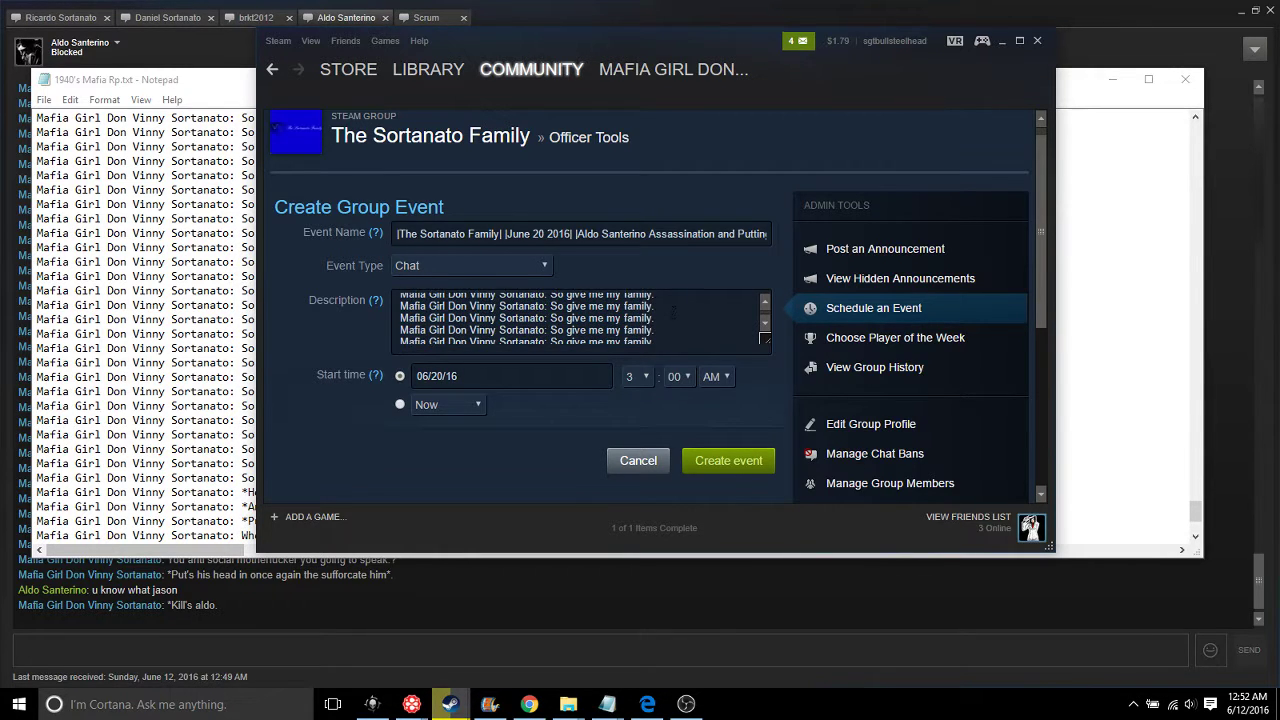
{"action": "scroll", "coordinate": [672, 312], "scroll_direction": "down", "scroll_amount": 1}
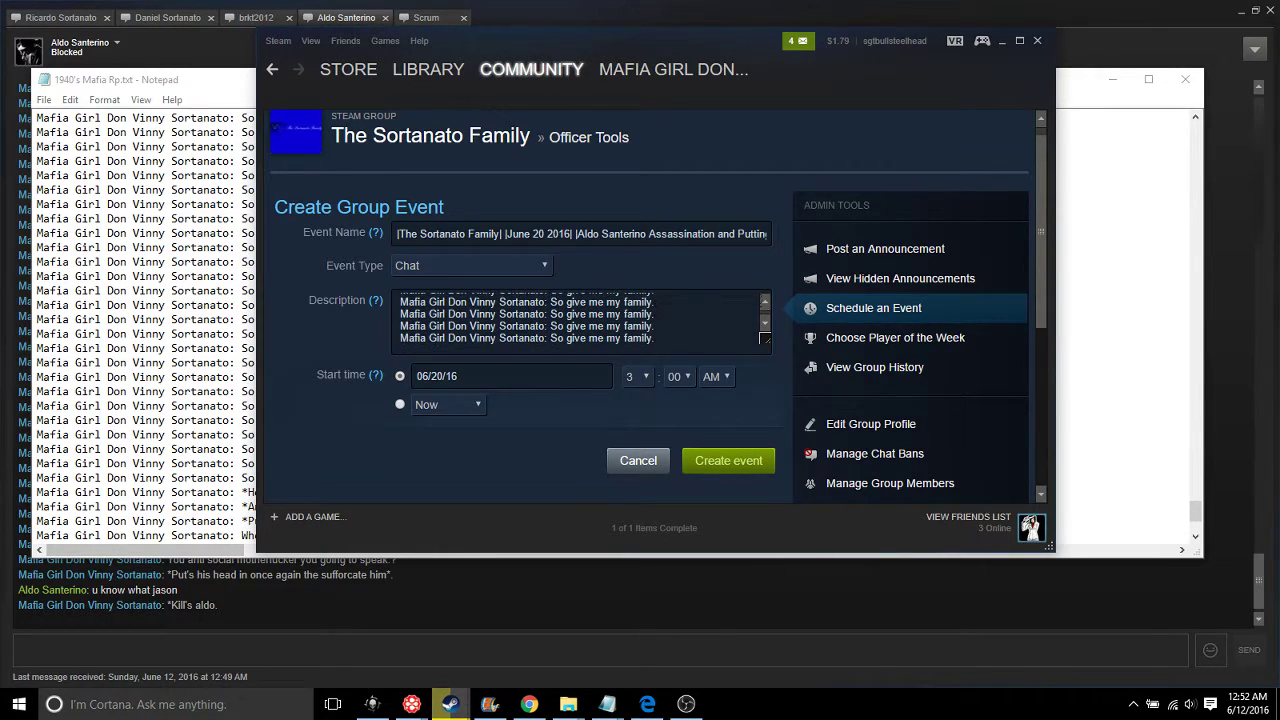
{"action": "key", "text": "shift+End"}
{"action": "key", "text": "BackSpace"}
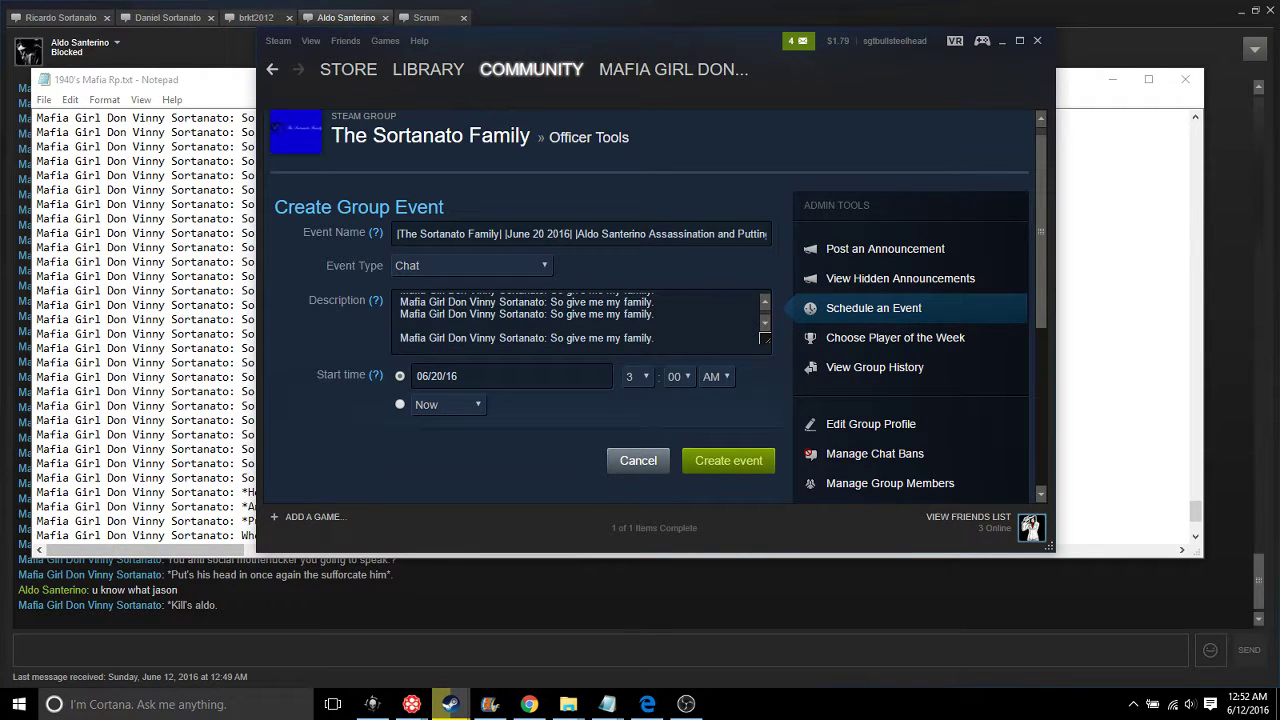
{"action": "key", "text": "ctrl+v"}
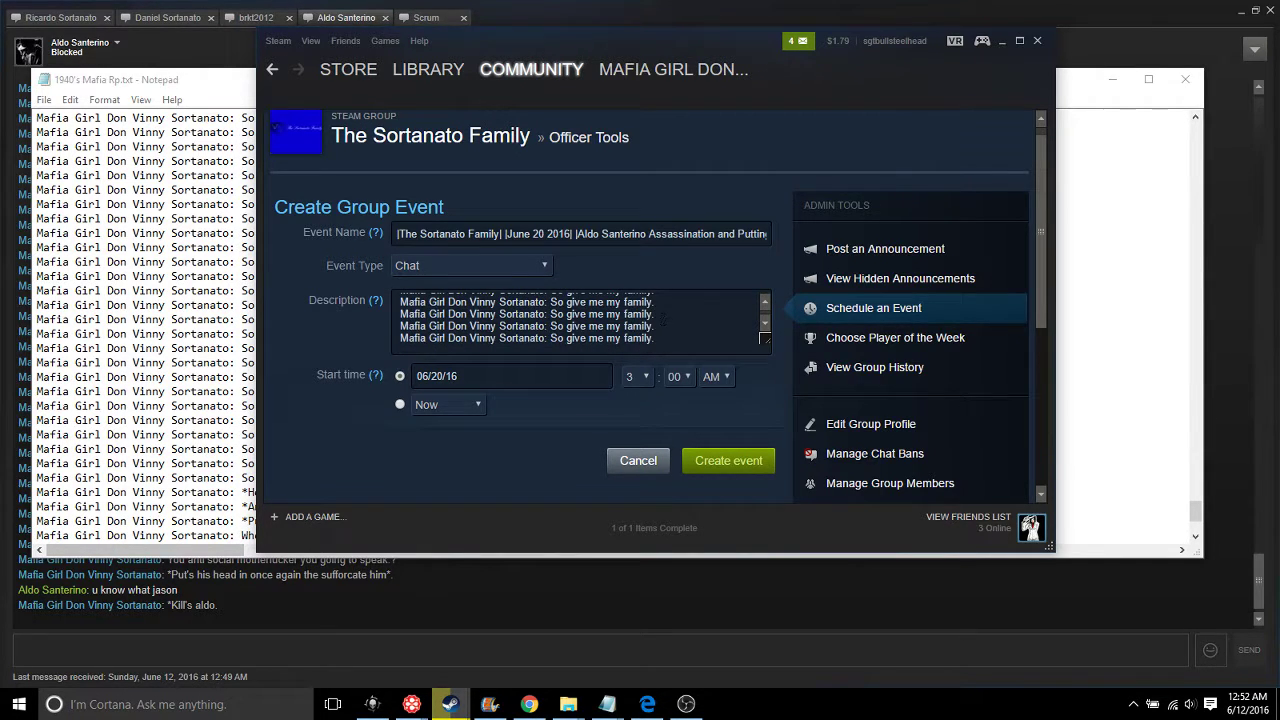
{"action": "key", "text": "ctrl+v"}
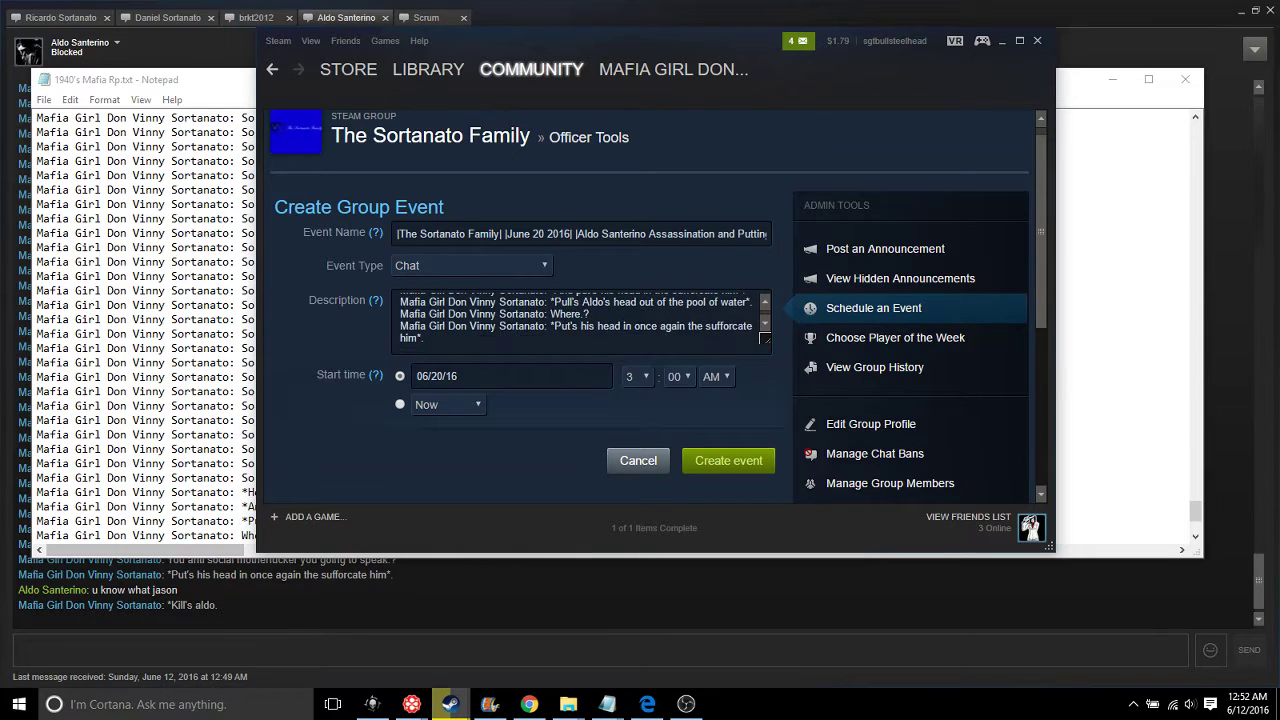
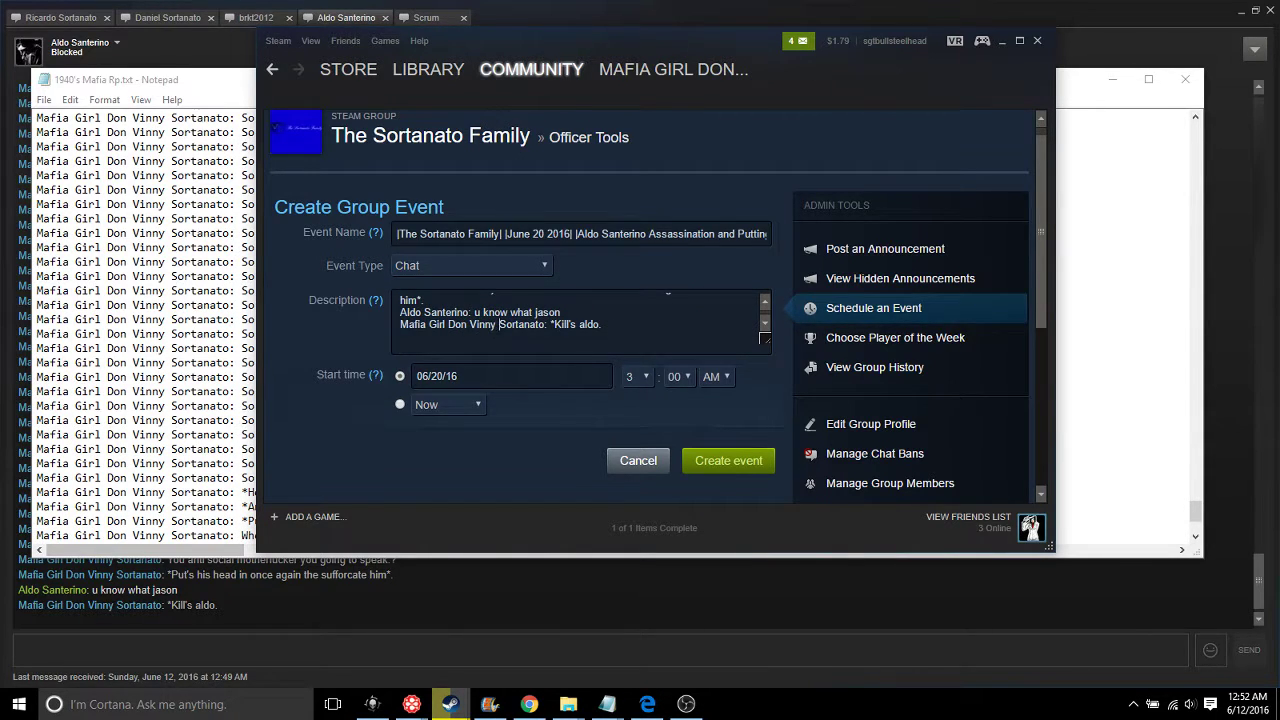
{"action": "left_click", "coordinate": [714, 466]}
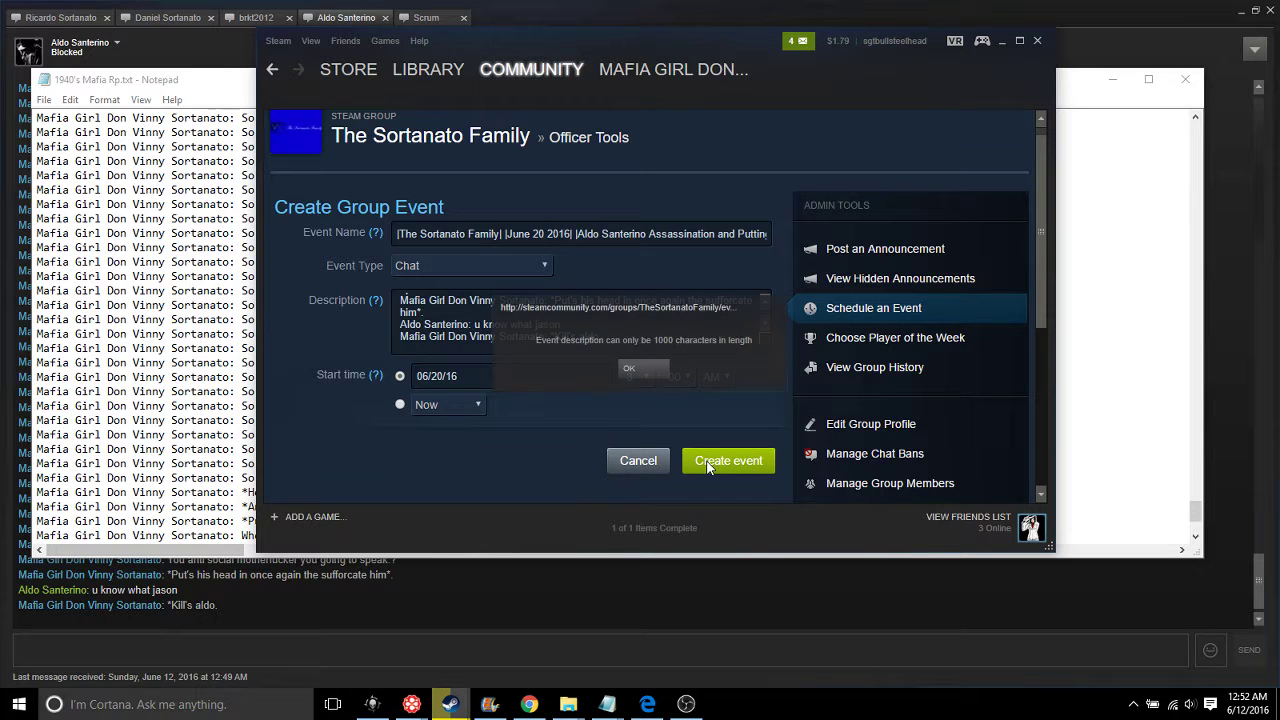
{"action": "left_click", "coordinate": [629, 368]}
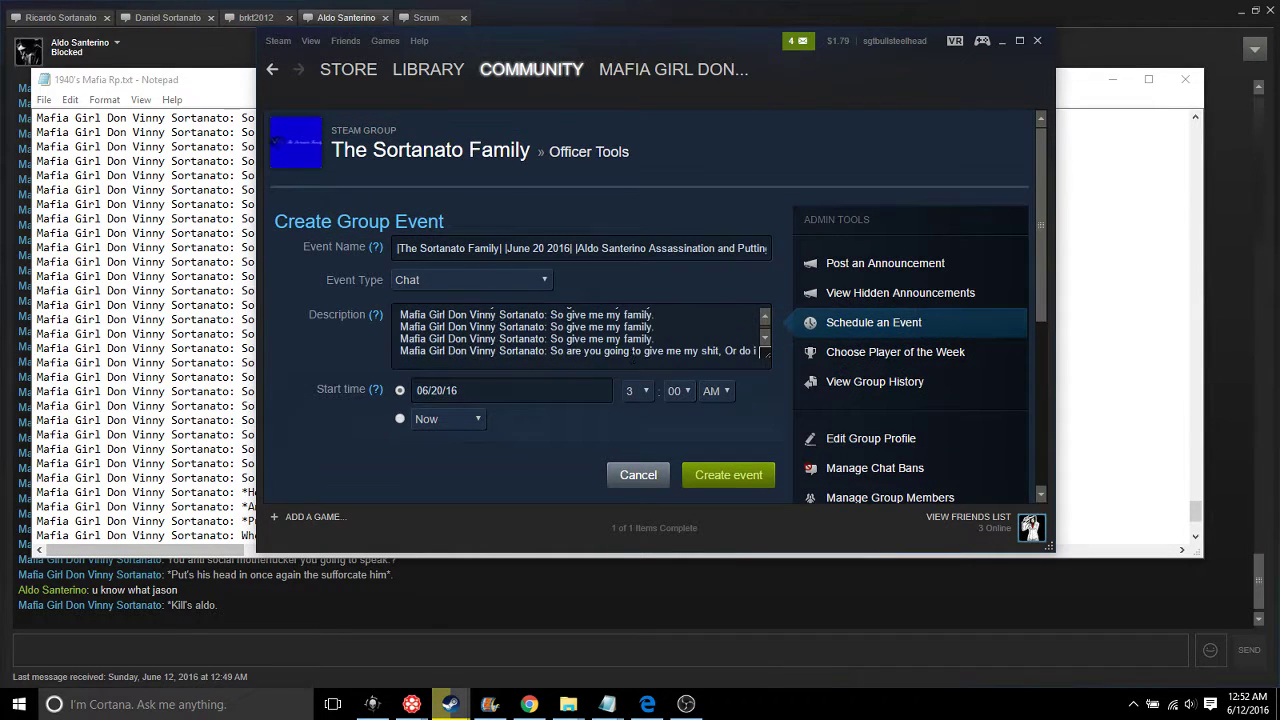
Delete a block of repeated lower lines and resubmit, dismissing the 1000-character warning
{"action": "key", "text": "ctrl+a"}
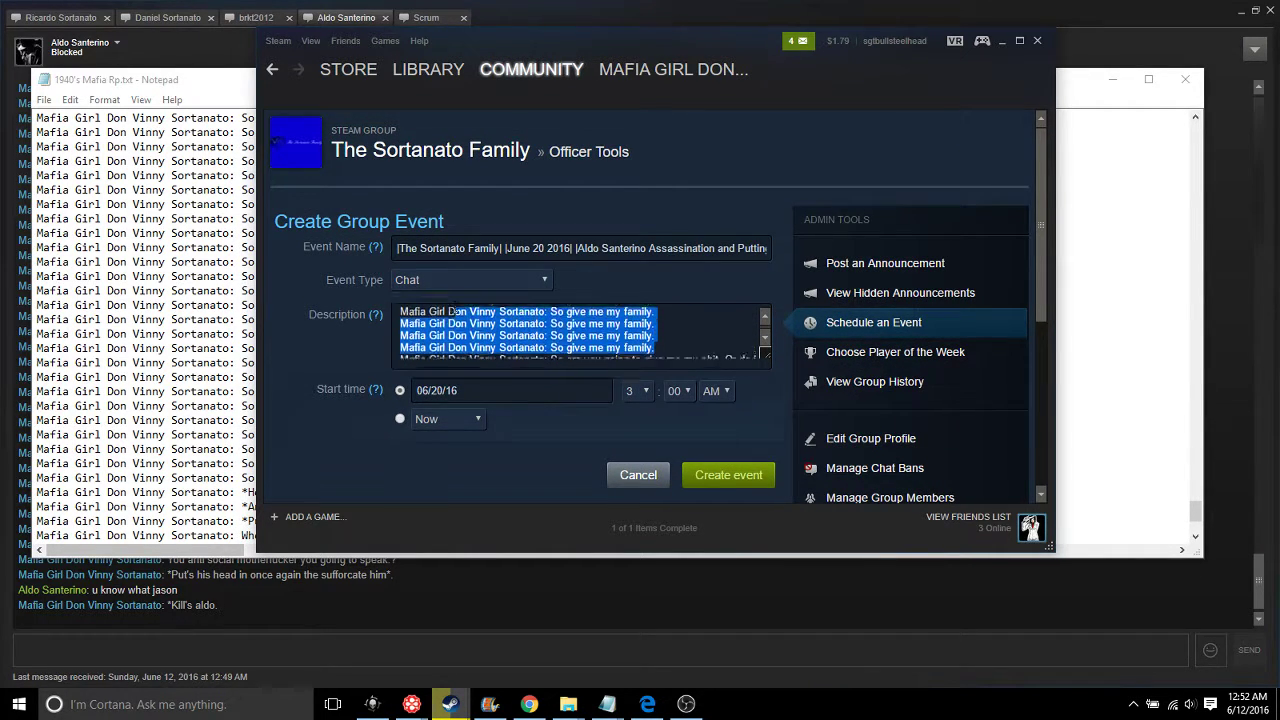
{"action": "key", "text": "shift+Down"}
{"action": "key", "text": "shift+Down"}
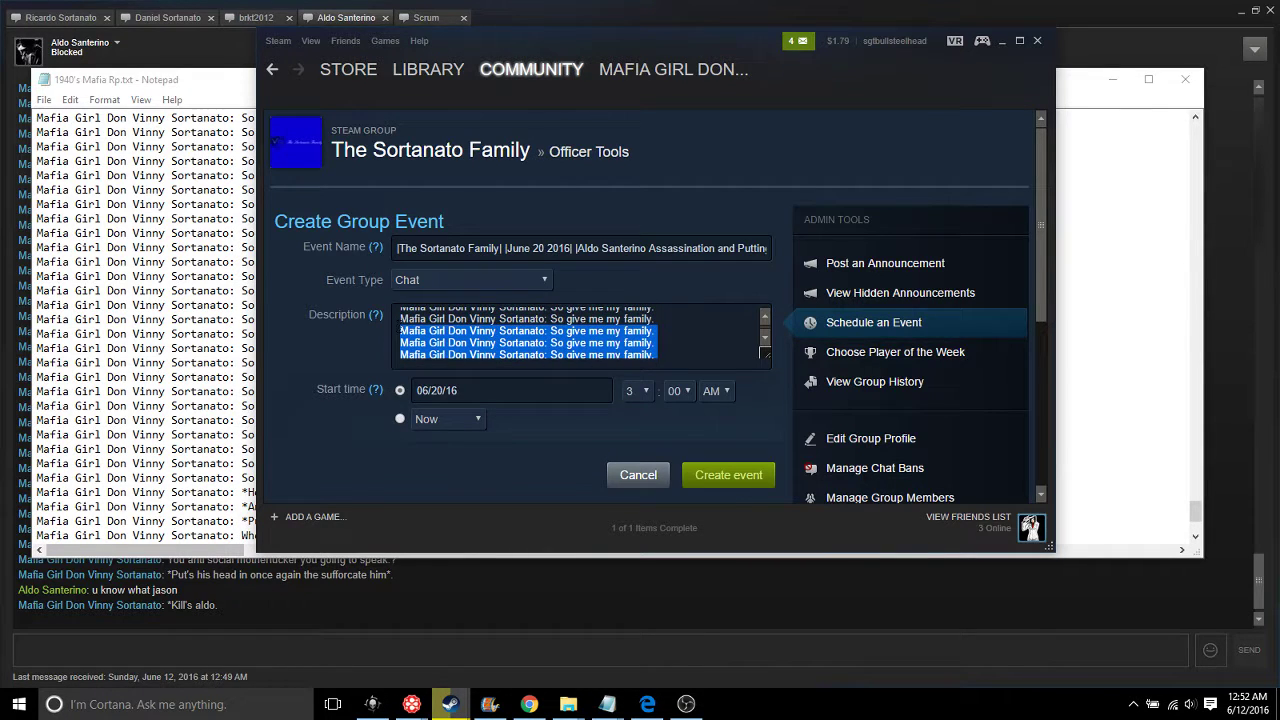
{"action": "key", "text": "BackSpace"}
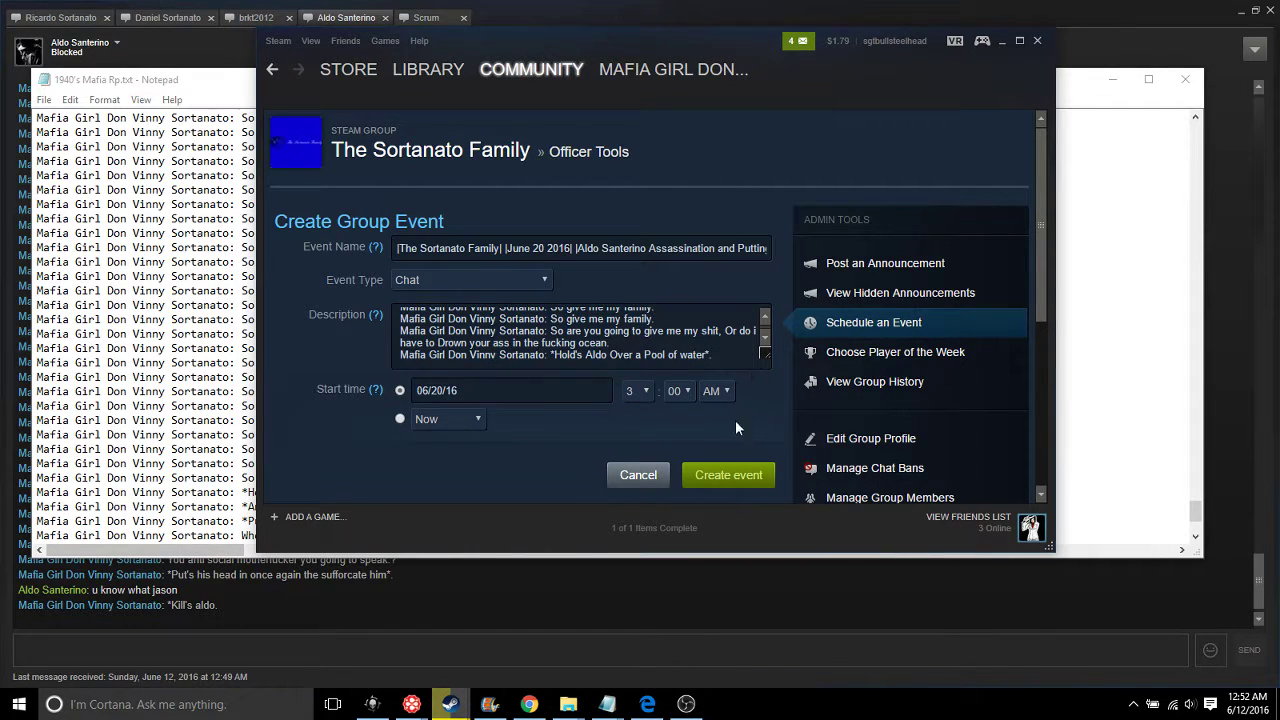
{"action": "left_click", "coordinate": [724, 476]}
{"action": "left_click", "coordinate": [648, 370]}
Remove more repeated lines above plus the empty first line, then resubmit the event
{"action": "key", "text": "Up"}
{"action": "key", "text": "Up"}
{"action": "key", "text": "Up"}
{"action": "key", "text": "shift+Up"}
{"action": "key", "text": "shift+Up"}
{"action": "key", "text": "shift+Up"}
{"action": "key", "text": "shift+Up"}
{"action": "key", "text": "shift+Up"}
{"action": "key", "text": "shift+Up"}
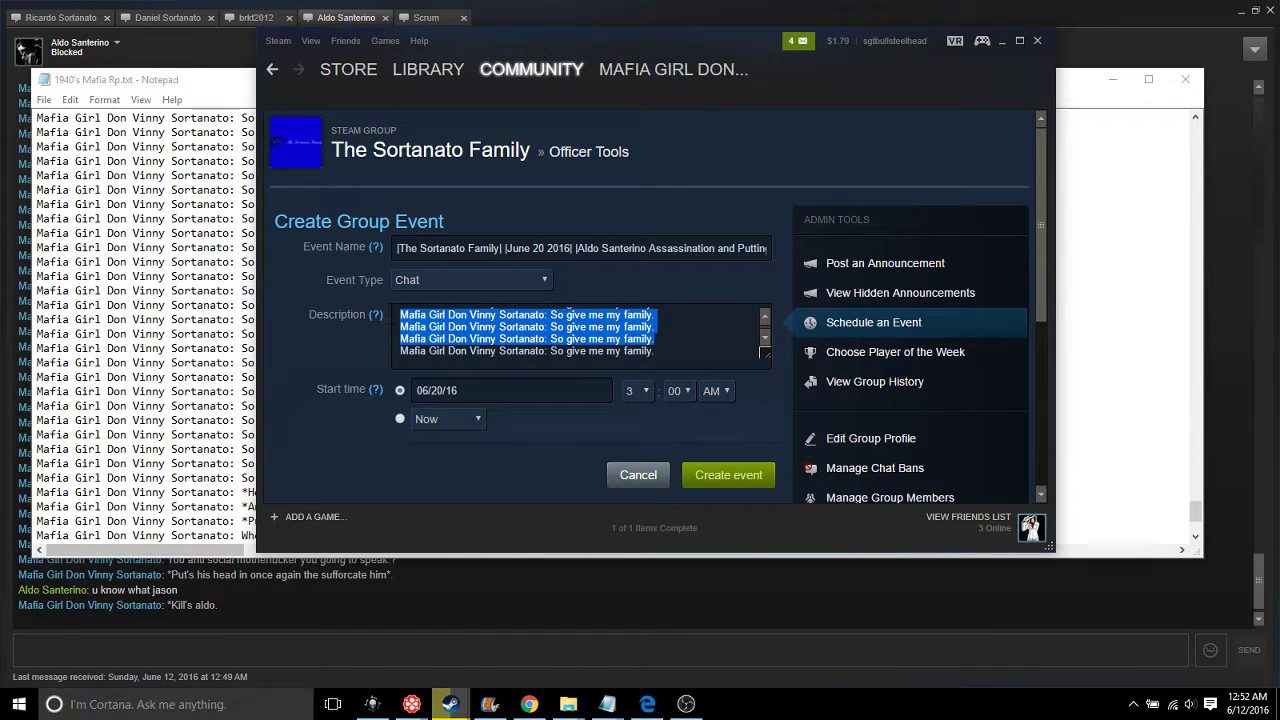
{"action": "key", "text": "BackSpace"}
{"action": "key", "text": "ctrl+shift+Left"}
{"action": "key", "text": "ctrl+shift+Left"}
{"action": "key", "text": "ctrl+shift+Left"}
{"action": "key", "text": "ctrl+shift+Left"}
{"action": "key", "text": "ctrl+shift+Left"}
{"action": "key", "text": "ctrl+shift+Left"}
{"action": "key", "text": "ctrl+shift+Left"}
{"action": "key", "text": "ctrl+shift+Left"}
{"action": "key", "text": "ctrl+shift+Left"}
{"action": "key", "text": "ctrl+shift+Left"}
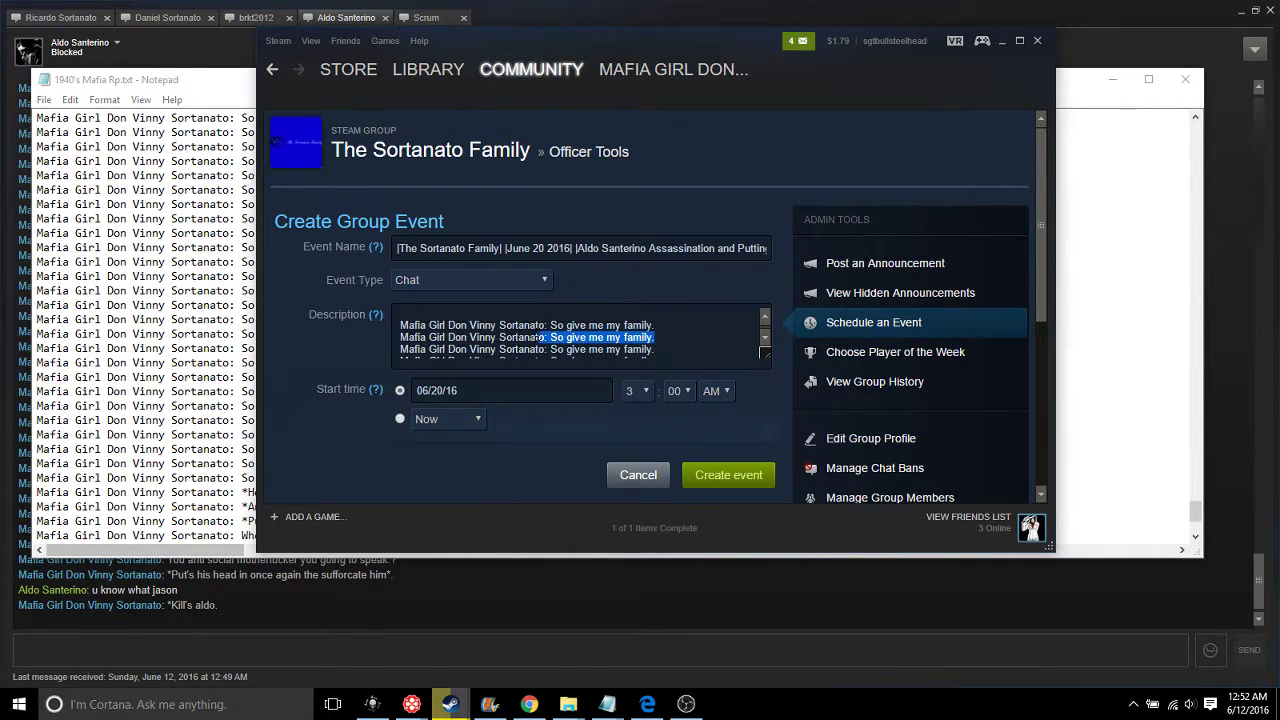
{"action": "key", "text": "shift+Up"}
{"action": "key", "text": "BackSpace"}
{"action": "key", "text": "Delete"}
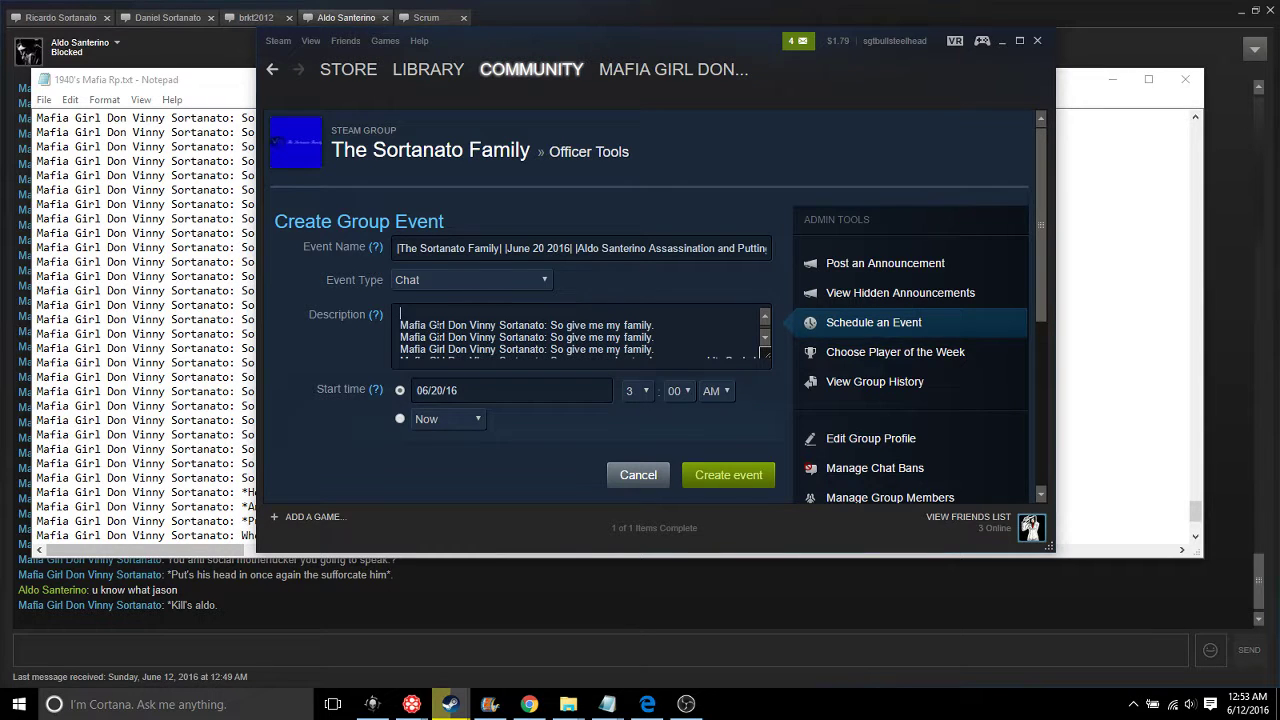
{"action": "left_click", "coordinate": [716, 482]}
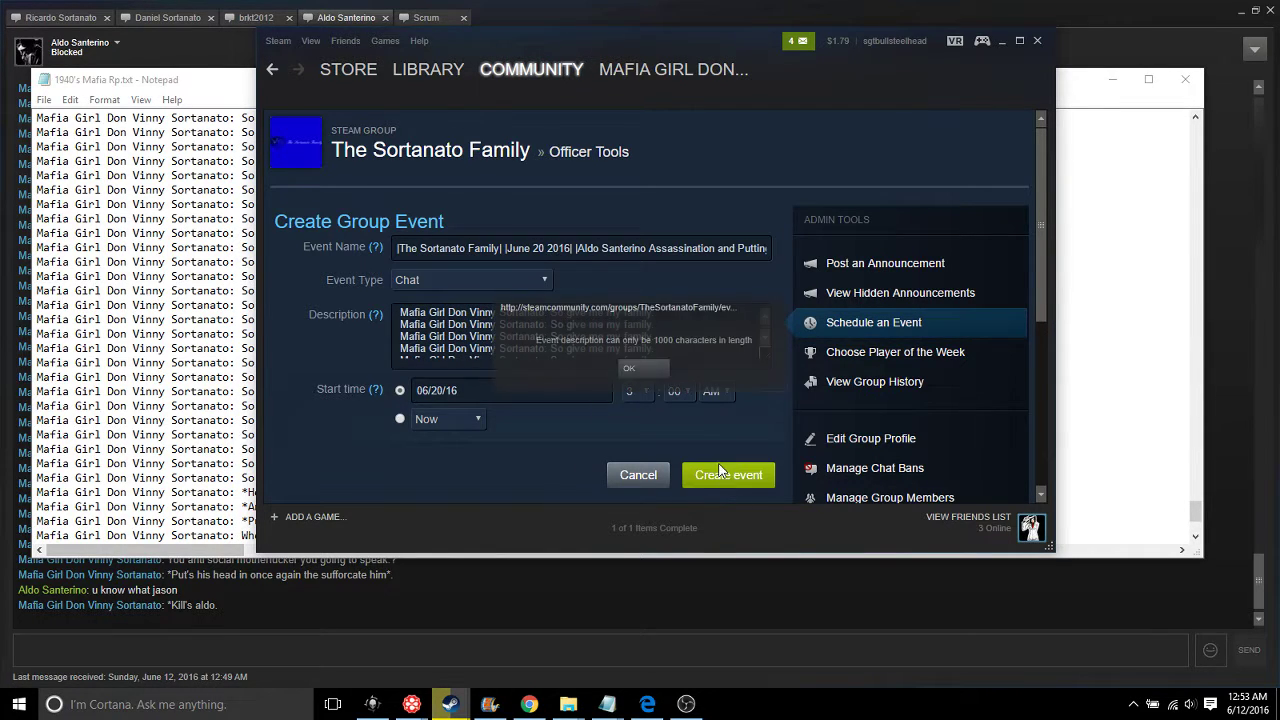
{"action": "left_click", "coordinate": [640, 364]}
Delete three more description lines and try creating the event once more
{"action": "mouse_move", "coordinate": [655, 350]}
{"action": "left_mouse_down"}
{"action": "mouse_move", "coordinate": [531, 315]}
{"action": "mouse_move", "coordinate": [655, 358]}
{"action": "left_mouse_up"}
{"action": "key", "text": "Delete"}
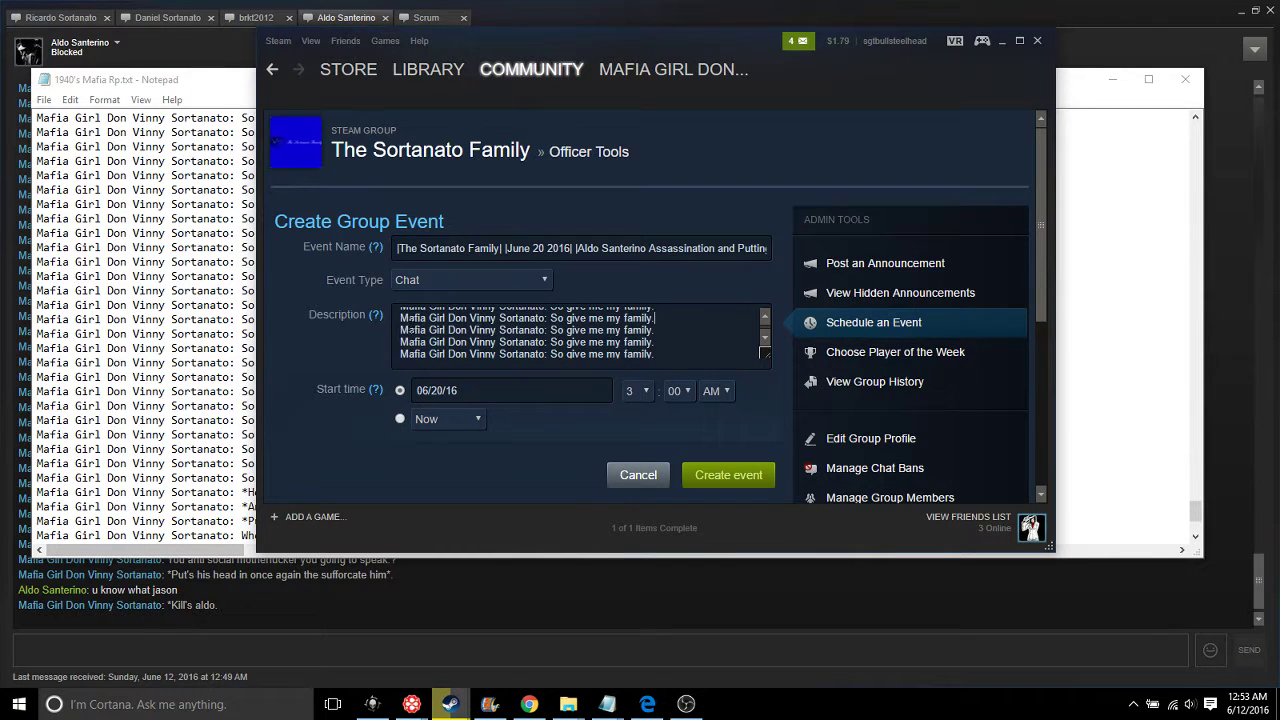
{"action": "left_click", "coordinate": [712, 474]}
{"action": "left_click", "coordinate": [628, 367]}
Select another set of repeated lines and submit the trimmed description again
{"action": "left_click_drag", "start_coordinate": [718, 340], "coordinate": [400, 304]}
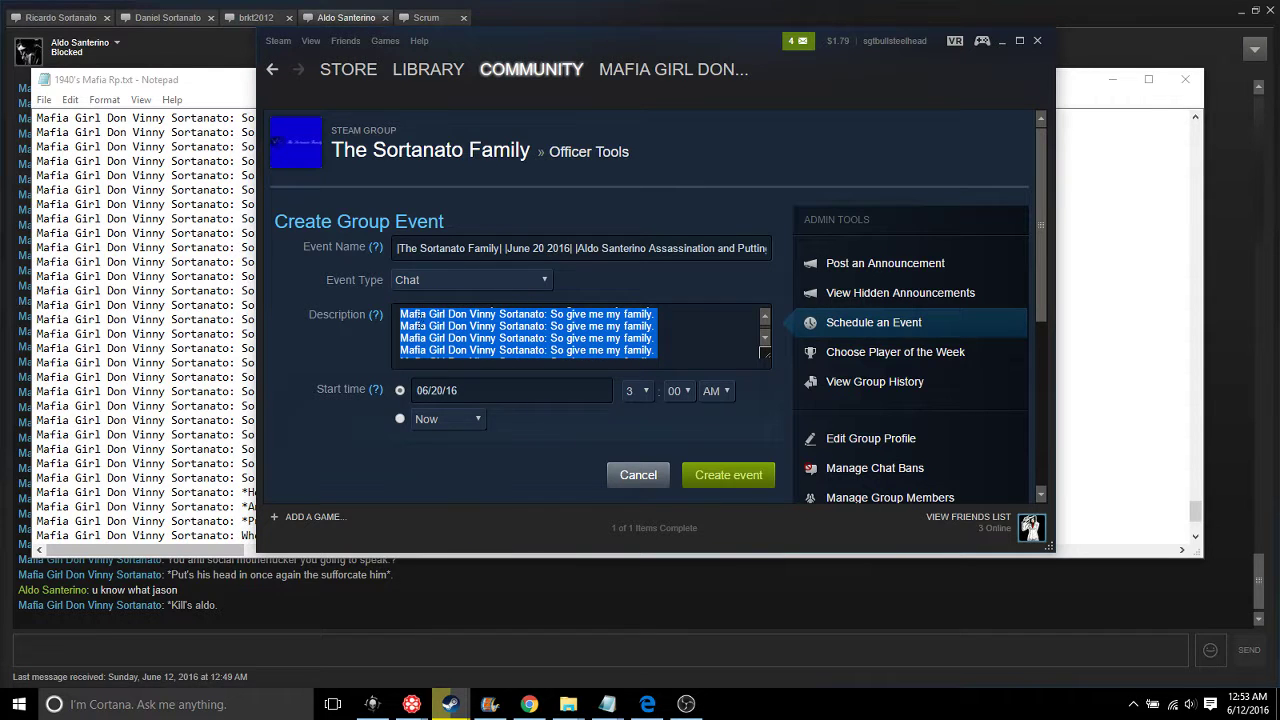
{"action": "right_click", "coordinate": [419, 322]}
{"action": "left_click", "coordinate": [685, 339]}
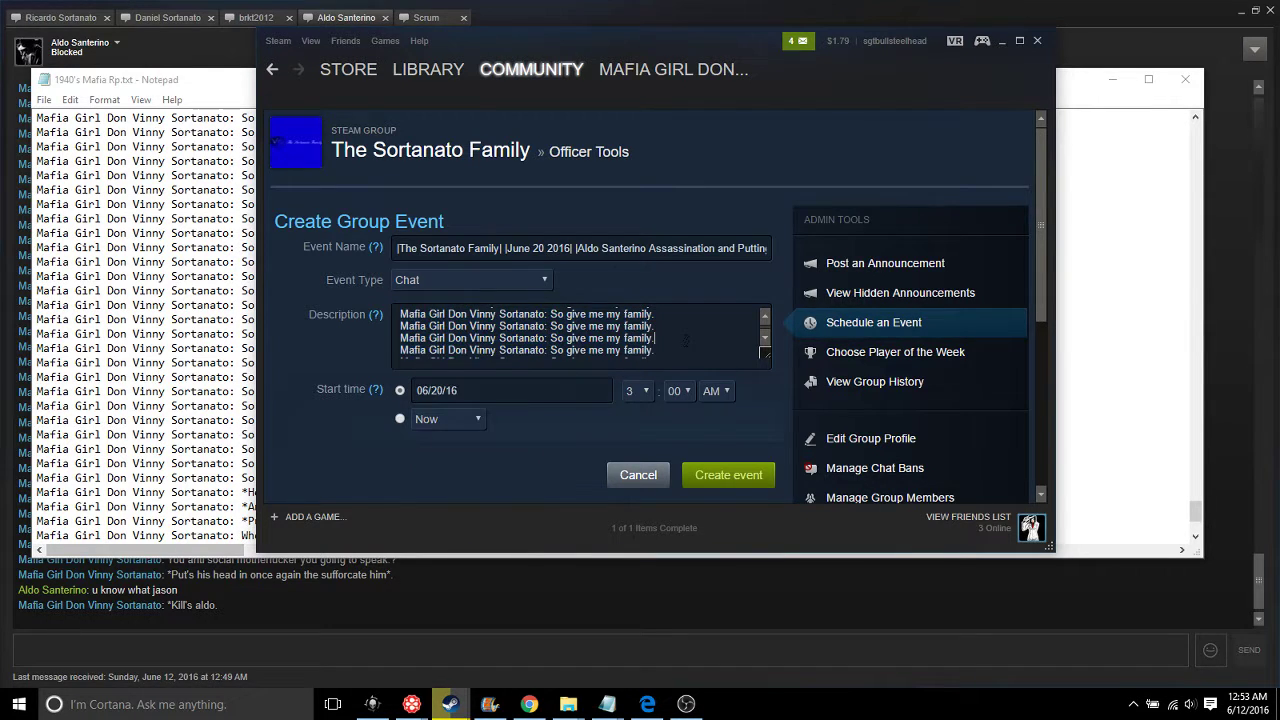
{"action": "left_click_drag", "start_coordinate": [464, 337], "coordinate": [660, 358]}
{"action": "left_click_drag", "start_coordinate": [402, 336], "coordinate": [400, 322]}
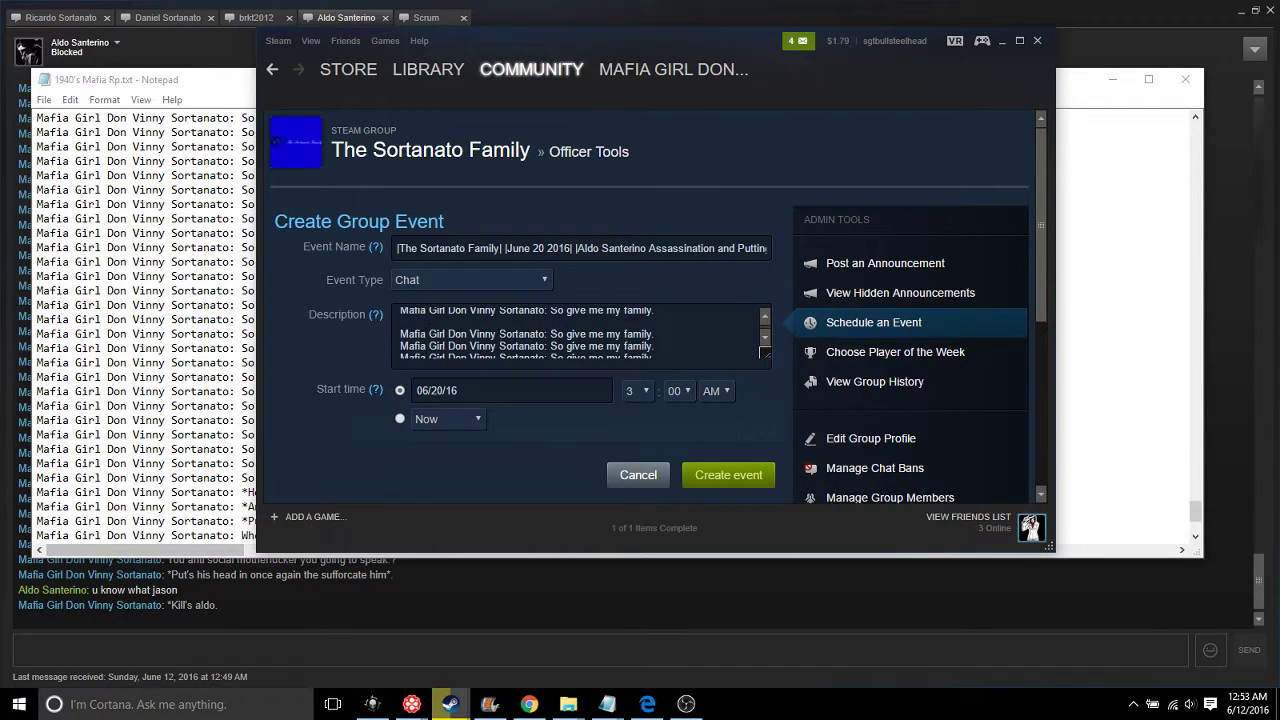
{"action": "left_click", "coordinate": [722, 474]}
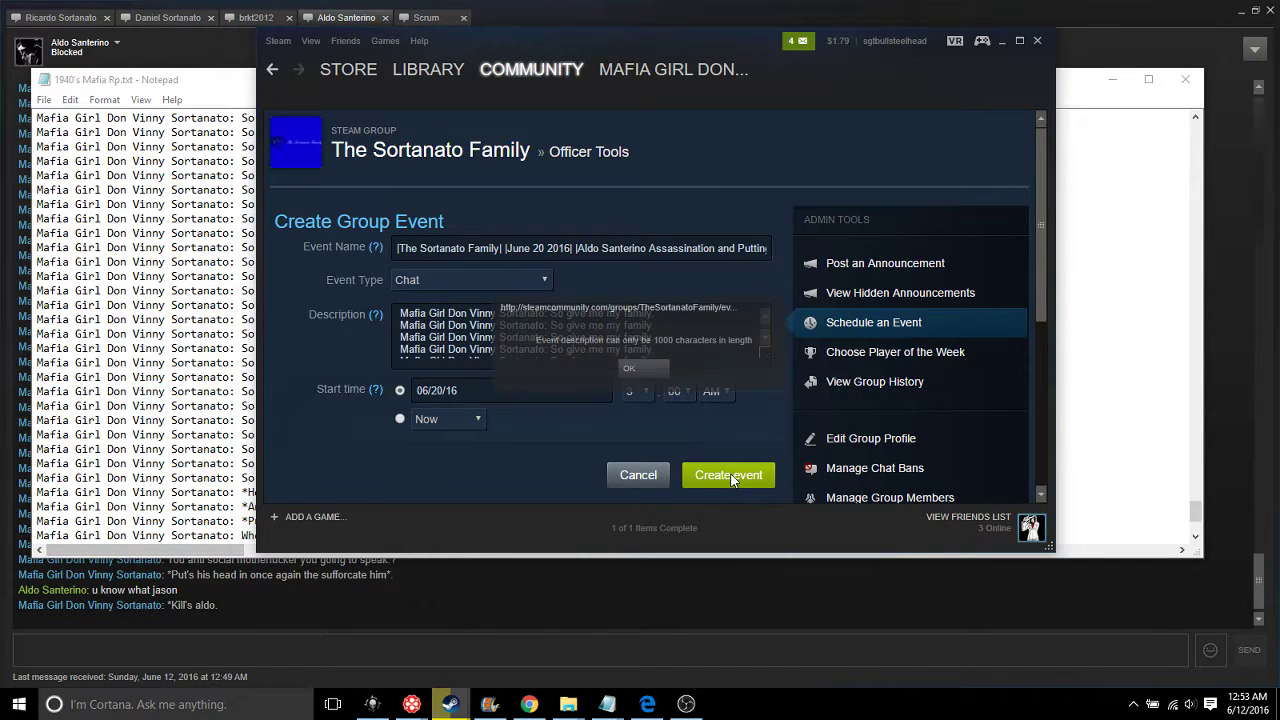
{"action": "left_click", "coordinate": [636, 366]}
Delete three more repeated lines from the description
{"action": "key", "text": "ctrl+shift+Home"}
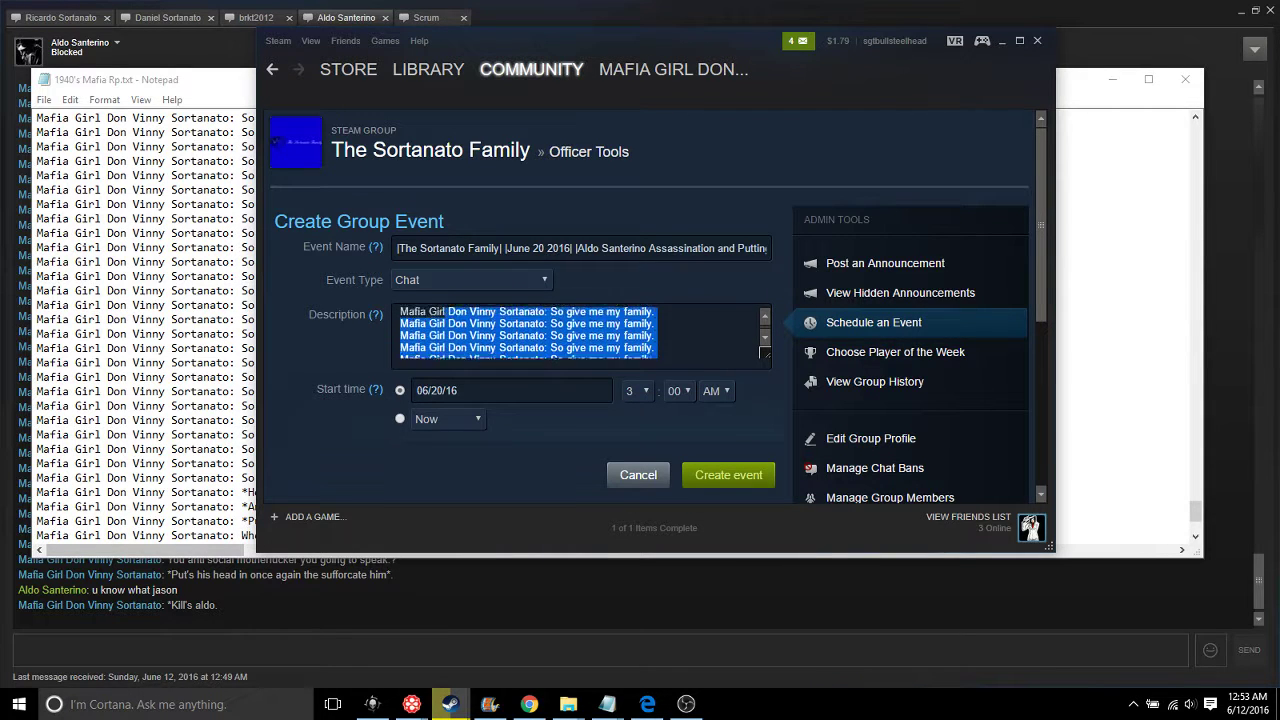
{"action": "key", "text": "shift+Down"}
{"action": "key", "text": "shift+Down"}
{"action": "key", "text": "shift+Down"}
{"action": "key", "text": "shift+Down"}
{"action": "key", "text": "shift+Down"}
{"action": "key", "text": "shift+Down"}
{"action": "key", "text": "shift+Up"}
{"action": "key", "text": "shift+Up"}
{"action": "key", "text": "shift+Up"}
{"action": "key", "text": "shift+Up"}
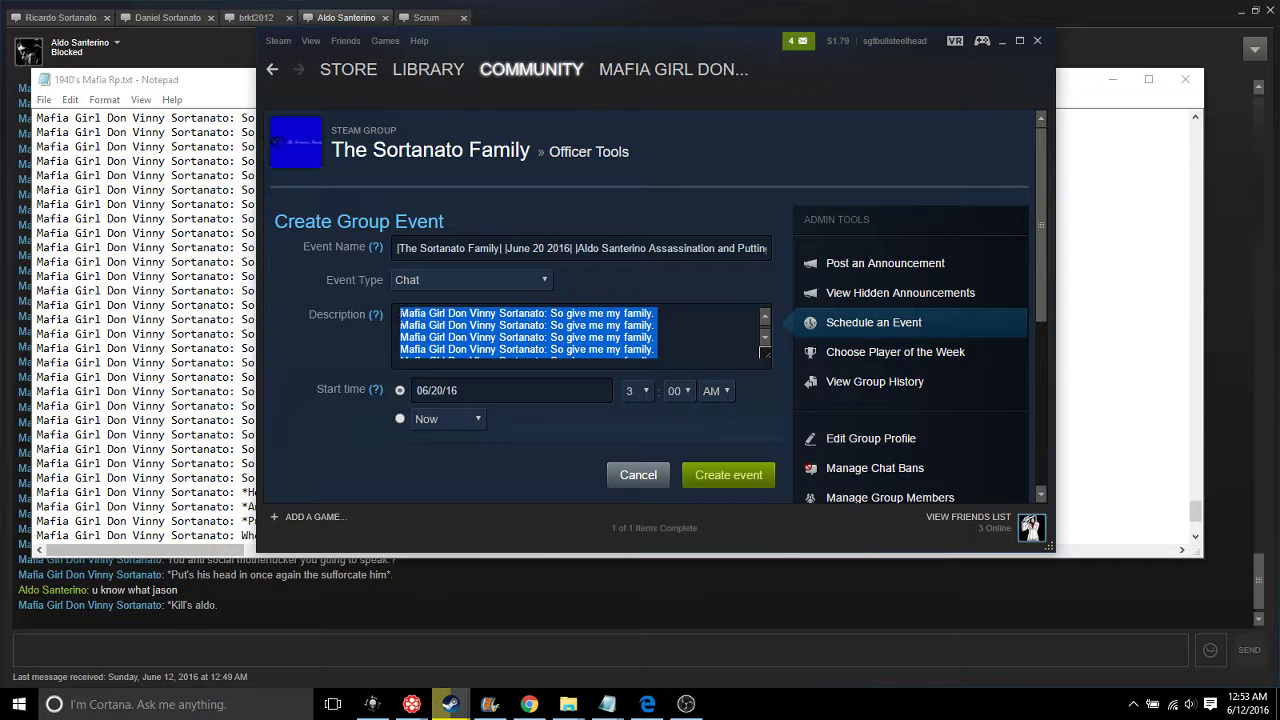
{"action": "key", "text": "BackSpace"}
{"action": "key", "text": "Down"}
{"action": "key", "text": "Down"}
{"action": "key", "text": "Down"}
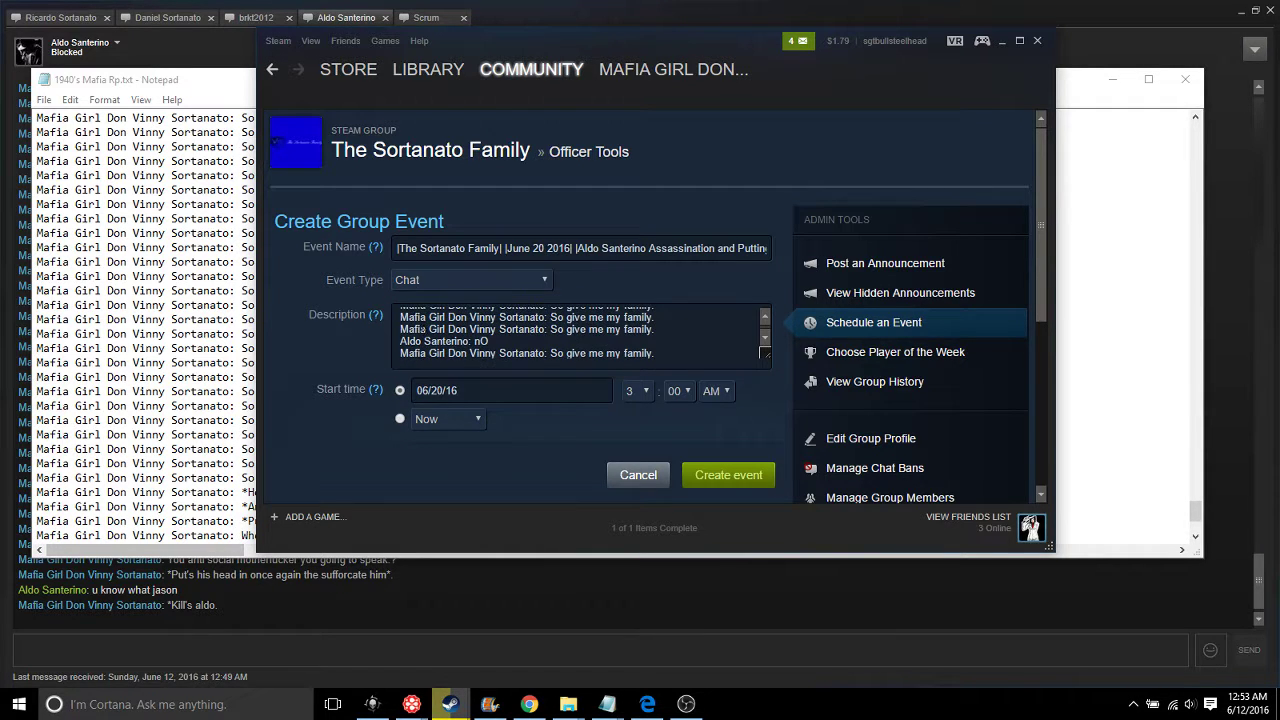
{"action": "key", "text": "Down"}
{"action": "key", "text": "Down"}
{"action": "key", "text": "Down"}
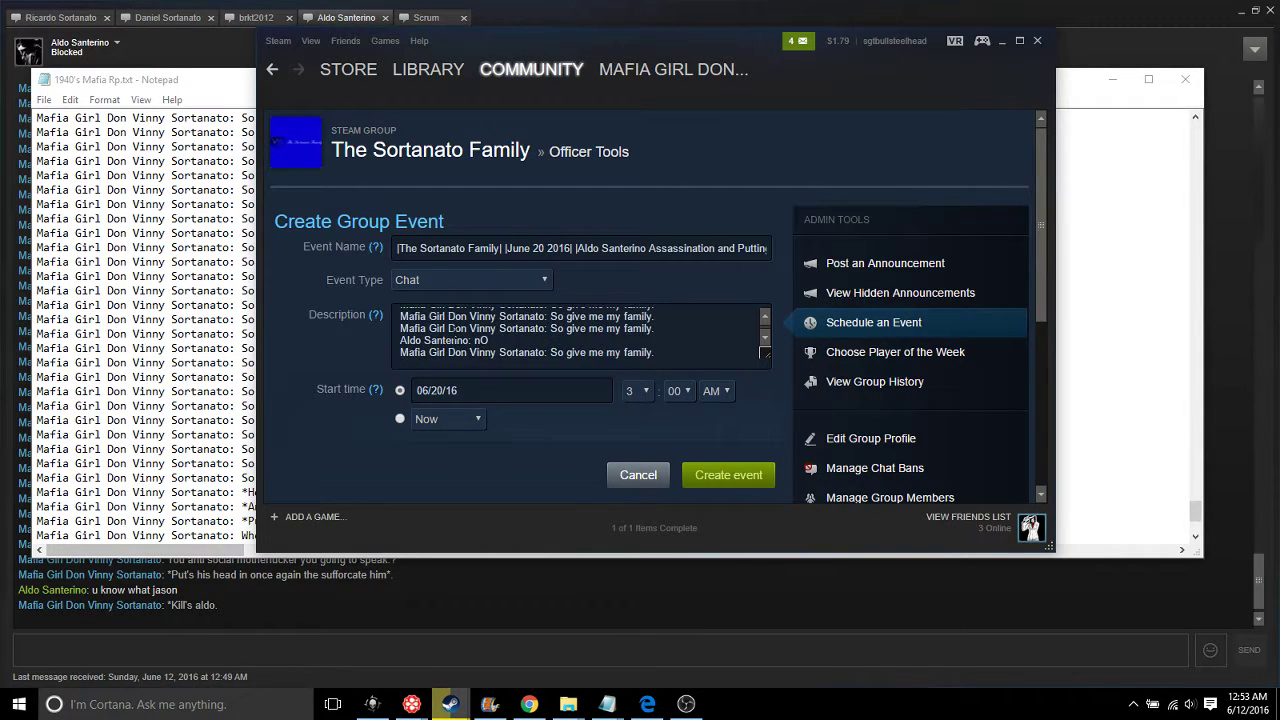
{"action": "key", "text": "Down"}
{"action": "key", "text": "Down"}
{"action": "key", "text": "Down"}
{"action": "key", "text": "Down"}
{"action": "key", "text": "Down"}
{"action": "key", "text": "Down"}
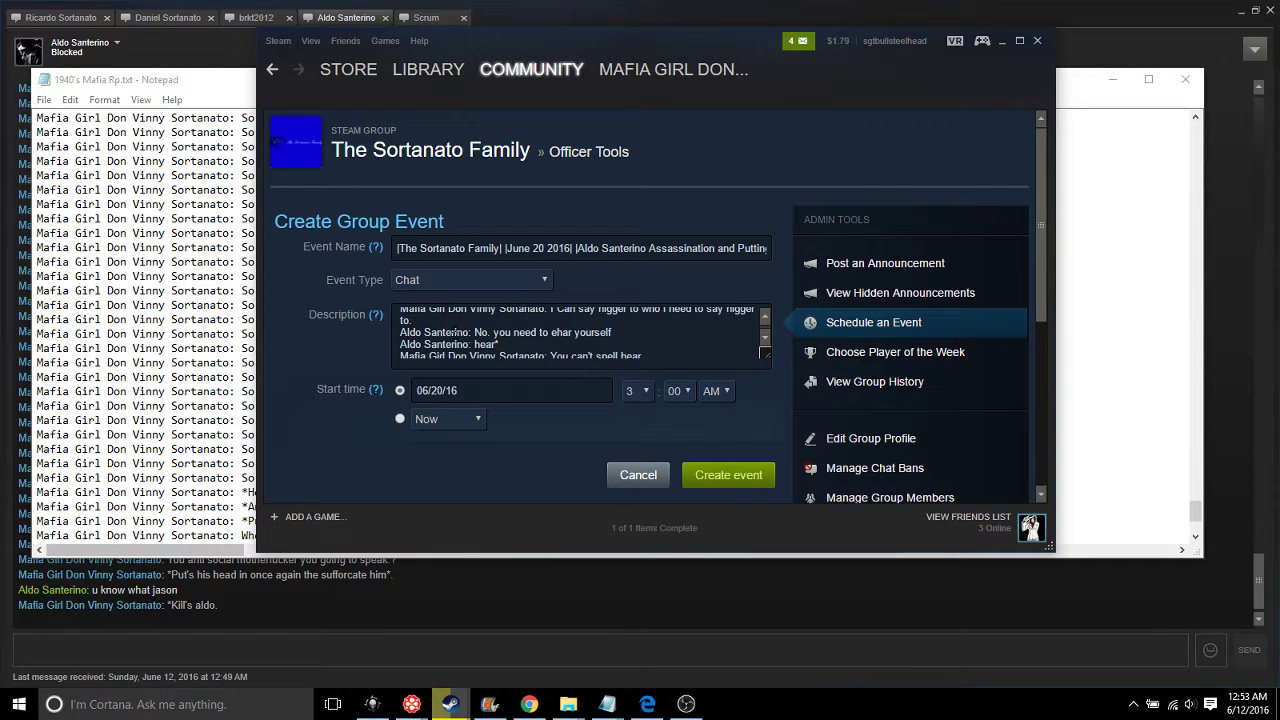
Remove four repeated lines further down and start a new line there
{"action": "scroll", "coordinate": [713, 336], "scroll_direction": "down", "scroll_amount": 3}
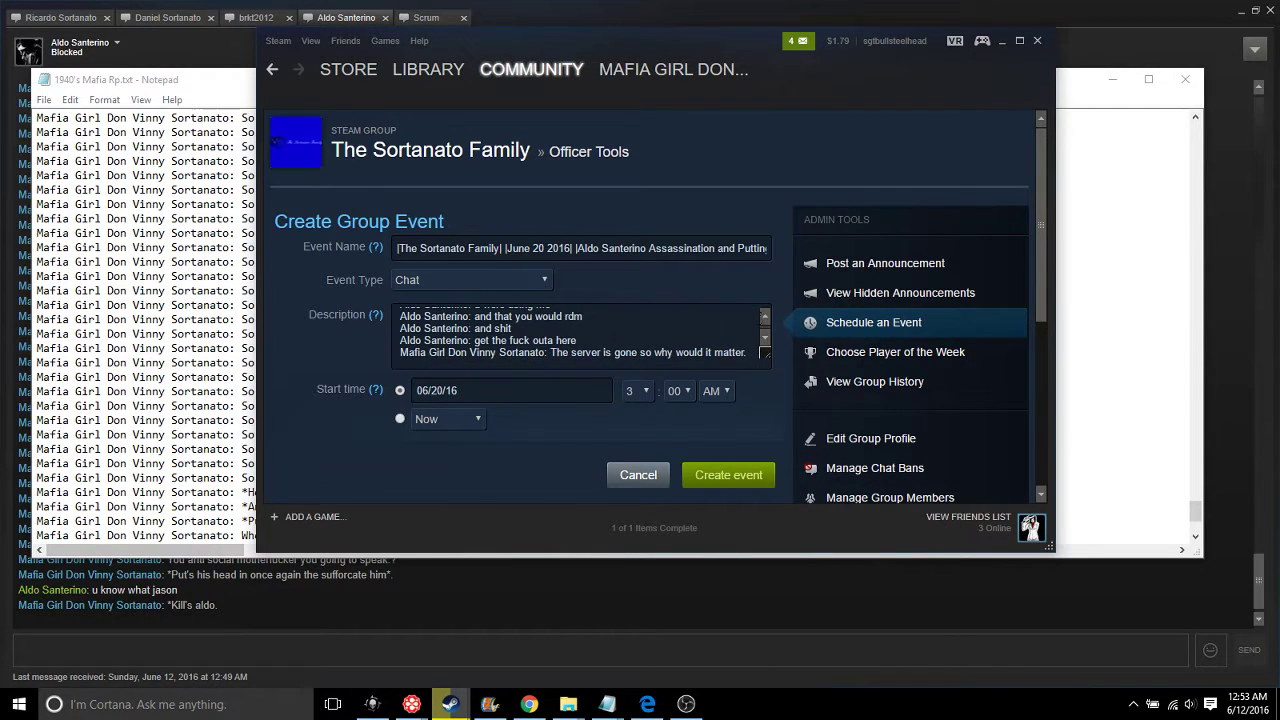
{"action": "scroll", "coordinate": [767, 325], "scroll_direction": "up", "scroll_amount": 2}
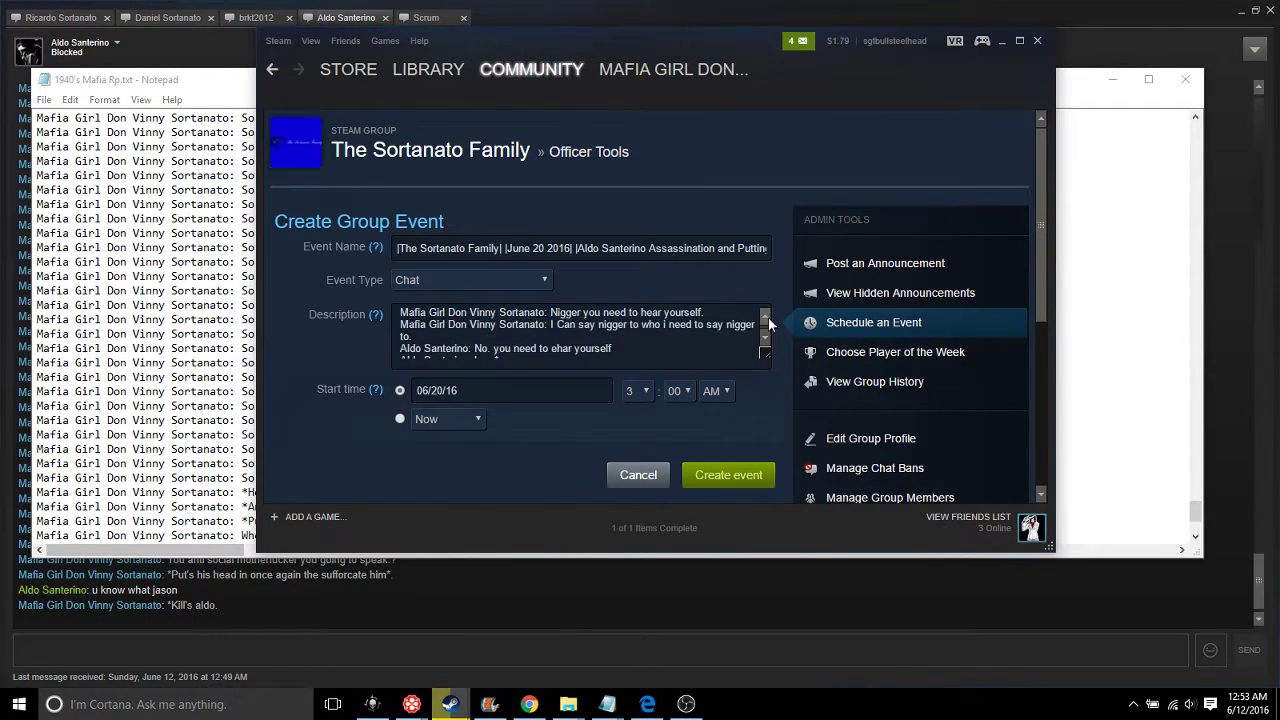
{"action": "scroll", "coordinate": [767, 318], "scroll_direction": "up", "scroll_amount": 1}
{"action": "scroll", "coordinate": [765, 343], "scroll_direction": "down", "scroll_amount": 1}
{"action": "scroll", "coordinate": [767, 345], "scroll_direction": "down", "scroll_amount": 3}
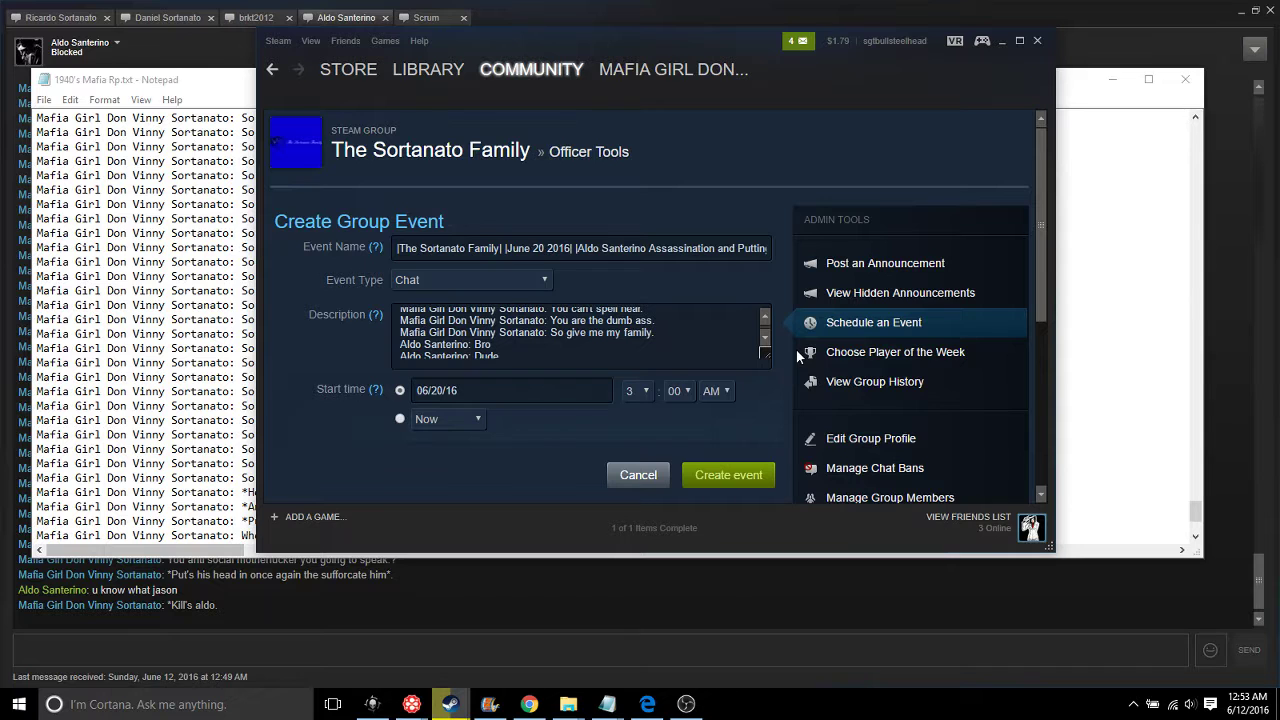
{"action": "scroll", "coordinate": [764, 335], "scroll_direction": "down", "scroll_amount": 1}
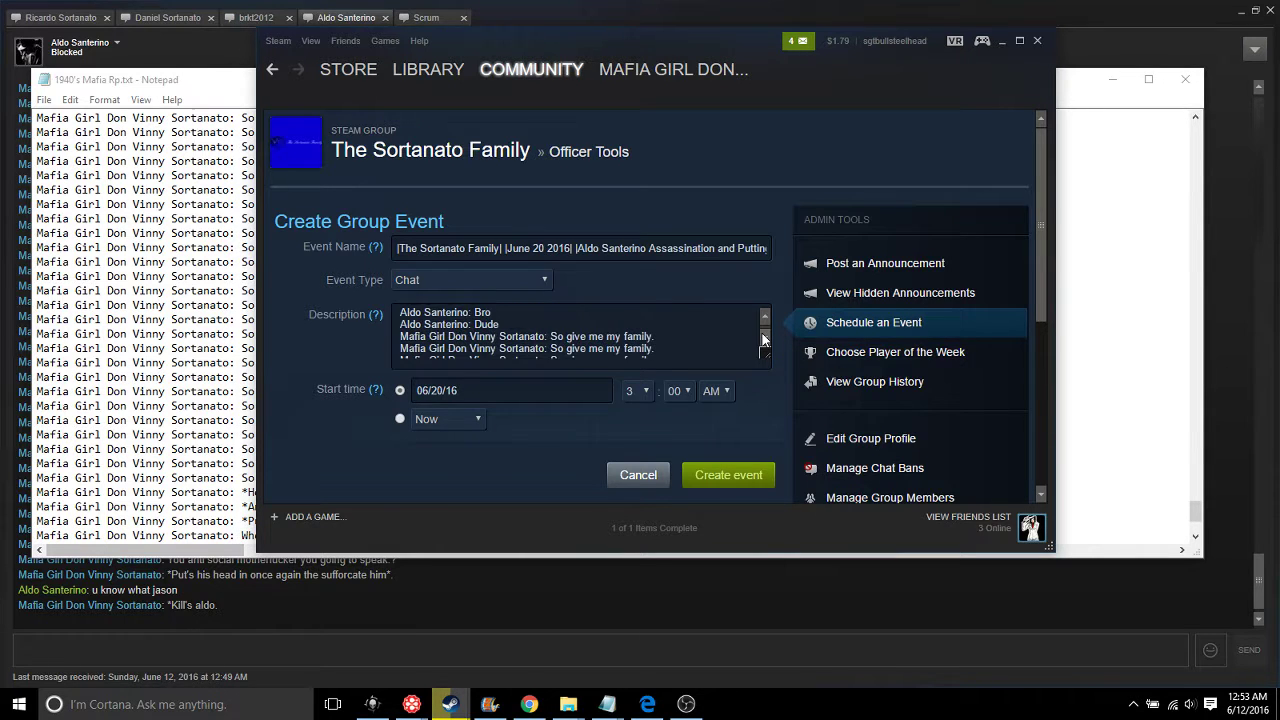
{"action": "scroll", "coordinate": [763, 340], "scroll_direction": "down", "scroll_amount": 1}
{"action": "scroll", "coordinate": [763, 340], "scroll_direction": "down", "scroll_amount": 3}
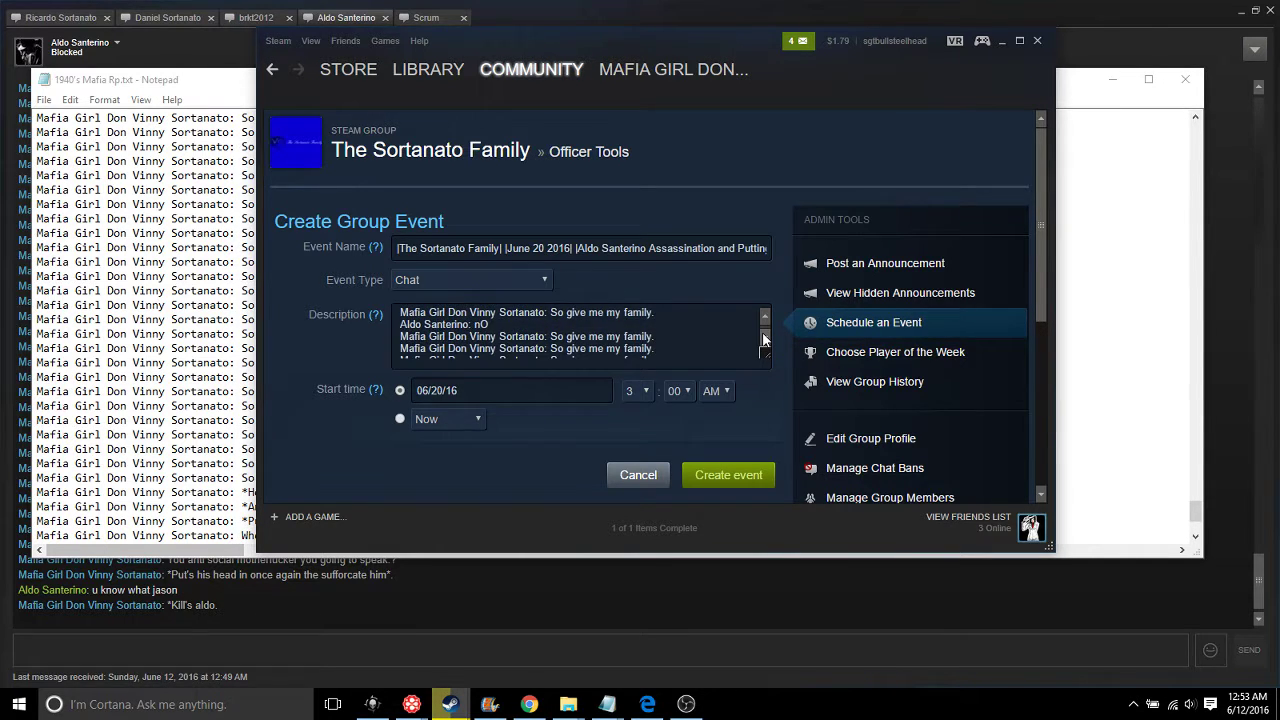
{"action": "left_click_drag", "start_coordinate": [734, 350], "coordinate": [400, 318]}
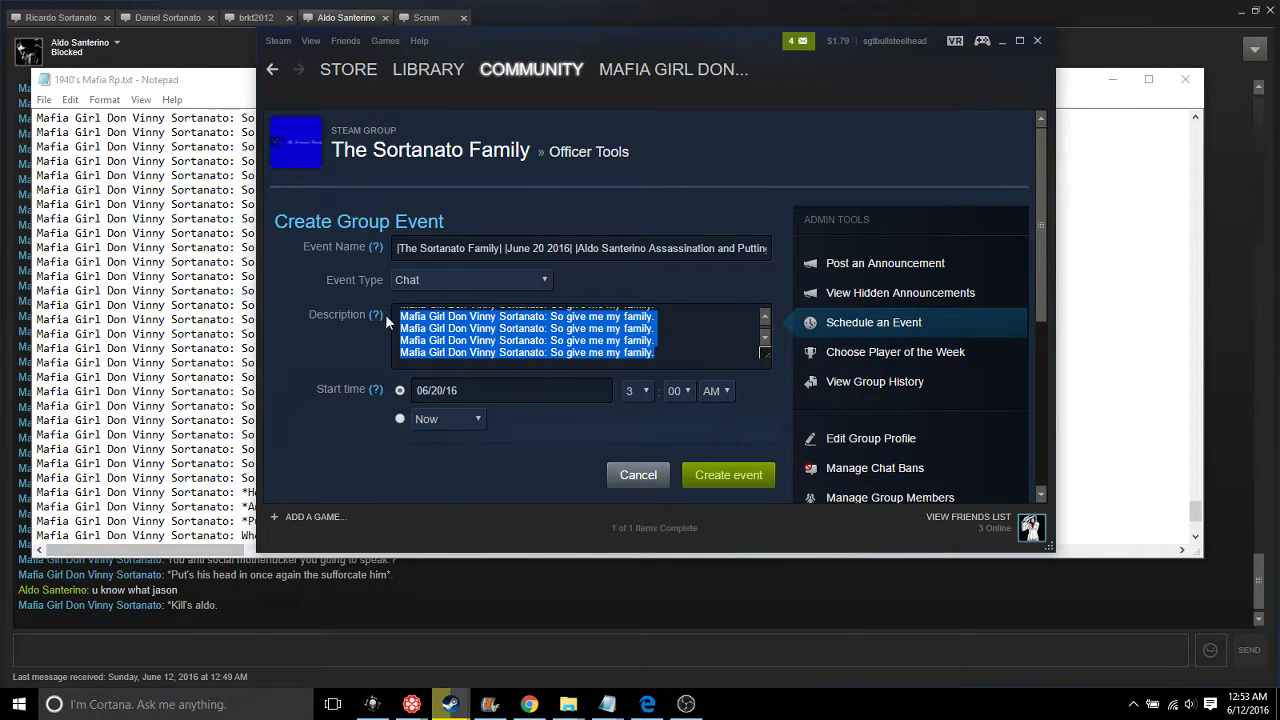
{"action": "key", "text": "BackSpace"}
{"action": "key", "text": "Return"}
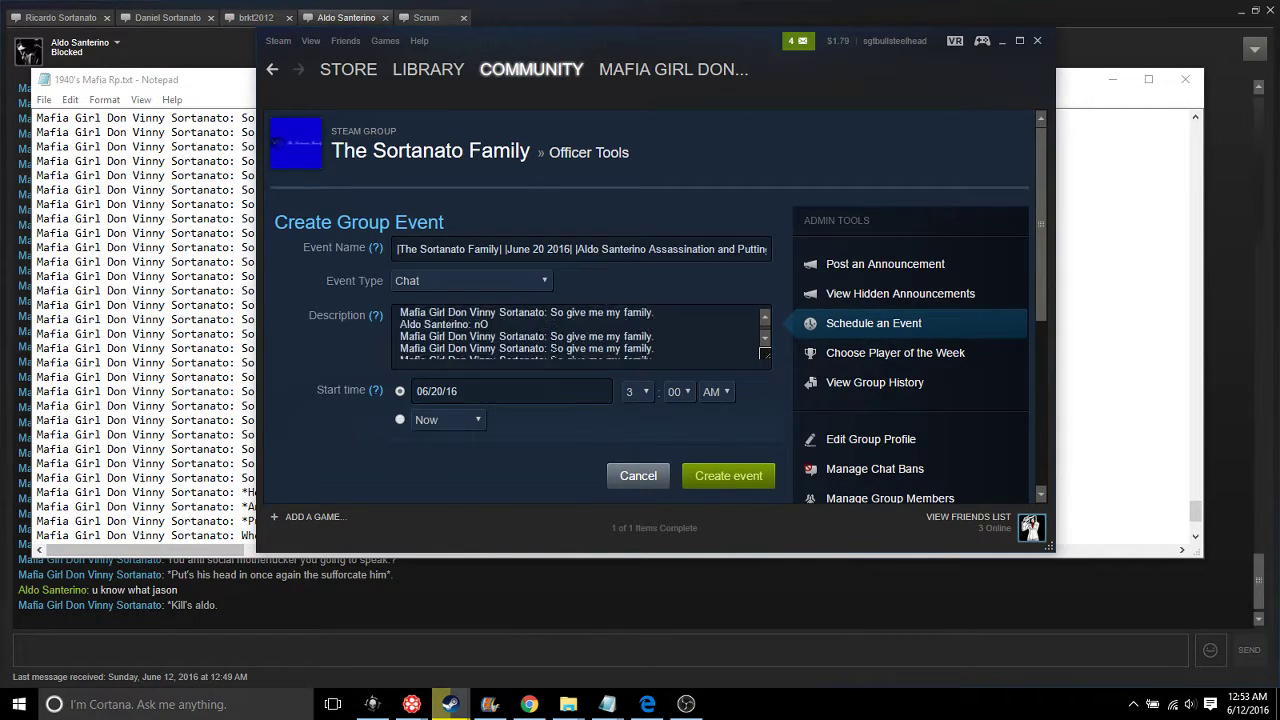
{"action": "scroll", "coordinate": [626, 378], "scroll_direction": "down", "scroll_amount": 3}
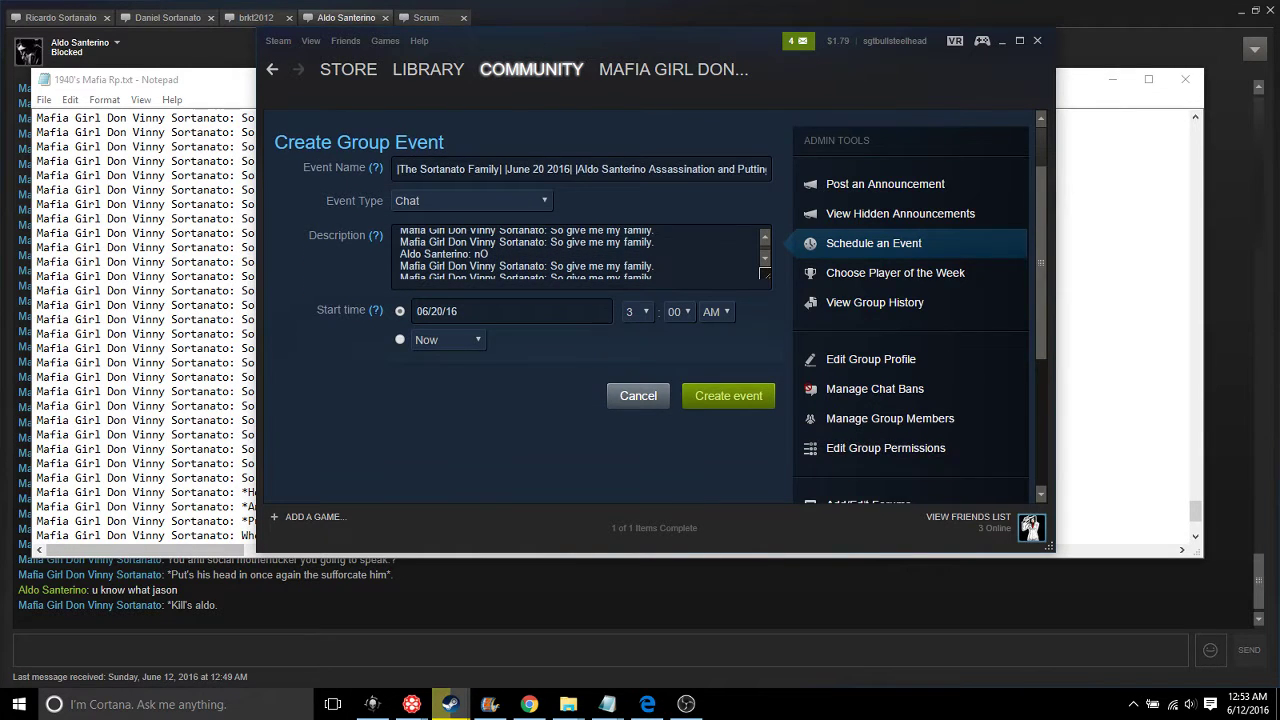
{"action": "scroll", "coordinate": [720, 242], "scroll_direction": "up", "scroll_amount": 2}
{"action": "scroll", "coordinate": [690, 240], "scroll_direction": "down", "scroll_amount": 2}
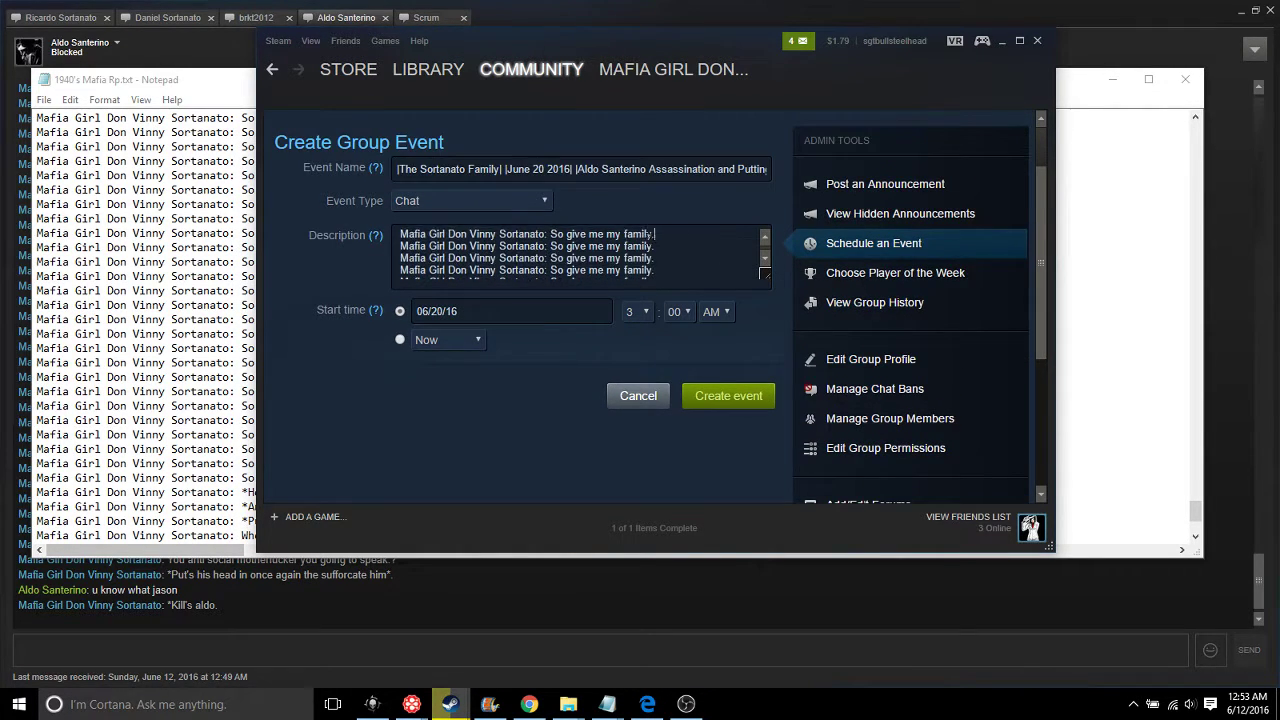
Delete two sets of three repeated lines, undo and redo edits, then submit the event
{"action": "left_click_drag", "start_coordinate": [658, 257], "coordinate": [400, 234]}
{"action": "key", "text": "BackSpace"}
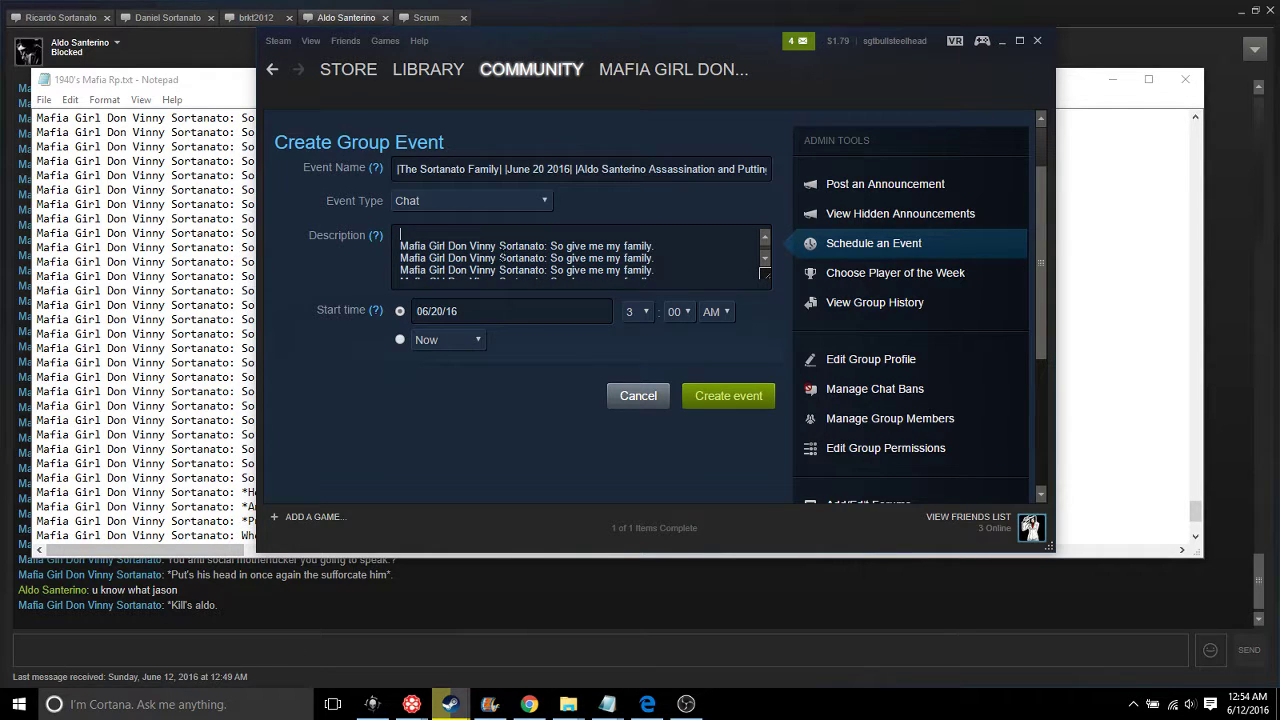
{"action": "left_click_drag", "start_coordinate": [658, 270], "coordinate": [400, 245]}
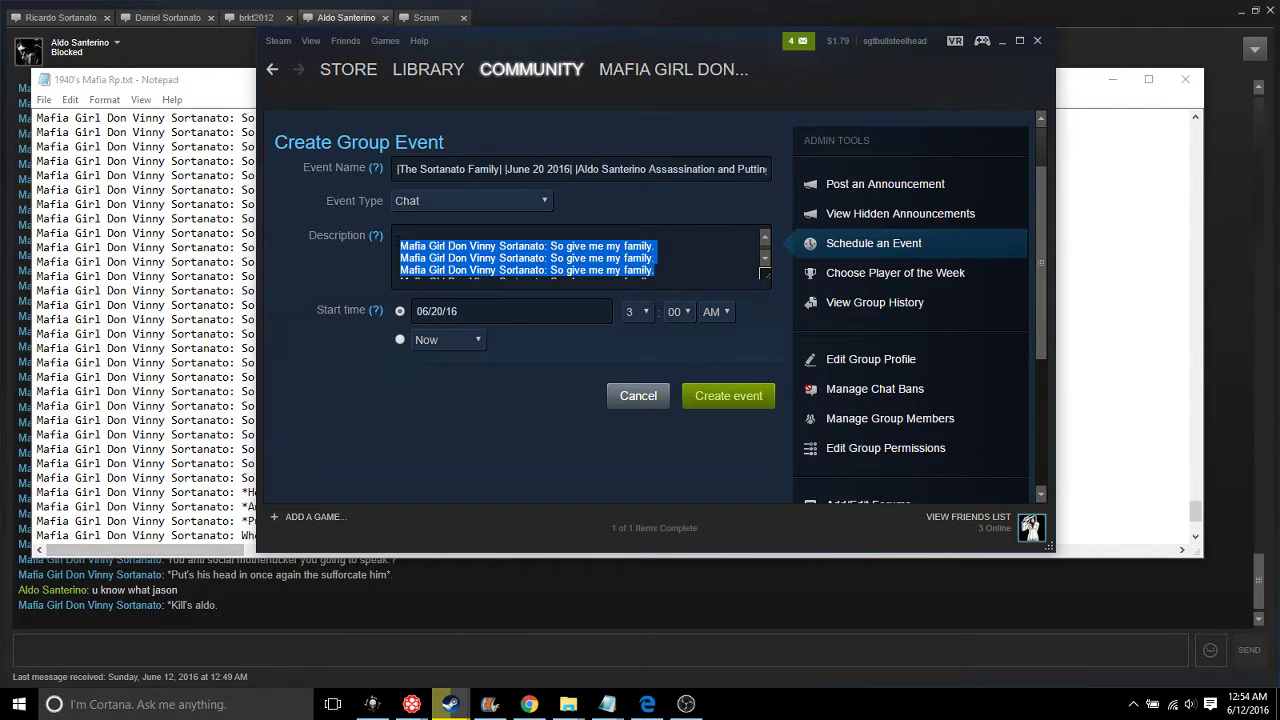
{"action": "key", "text": "BackSpace"}
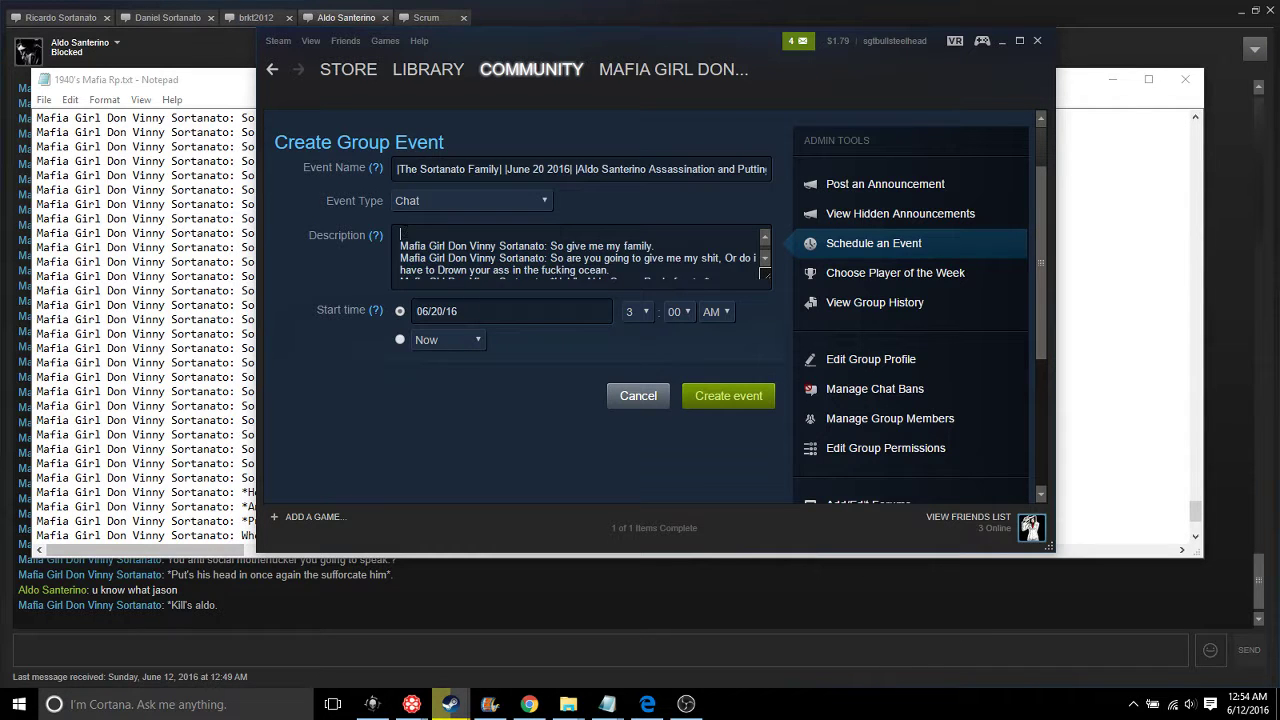
{"action": "key", "text": "ctrl+z"}
{"action": "key", "text": "ctrl+z"}
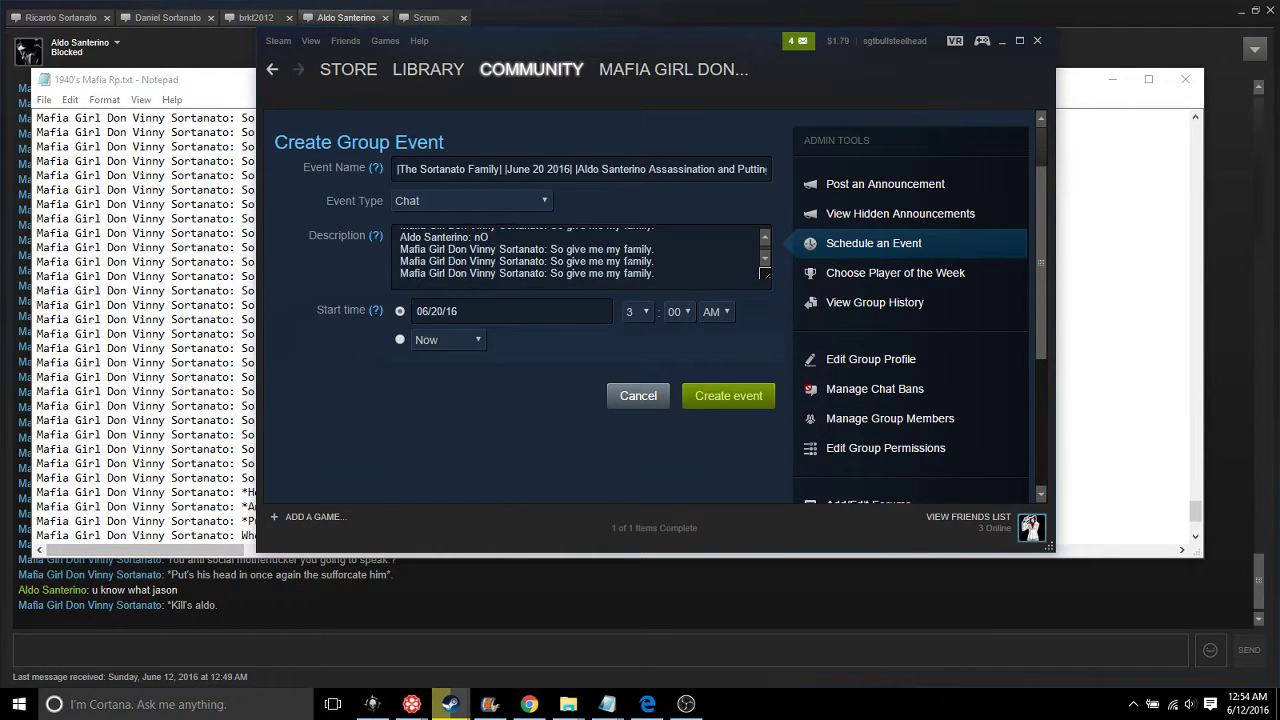
{"action": "key", "text": "ctrl+z"}
{"action": "key", "text": "ctrl+y"}
{"action": "key", "text": "ctrl+y"}
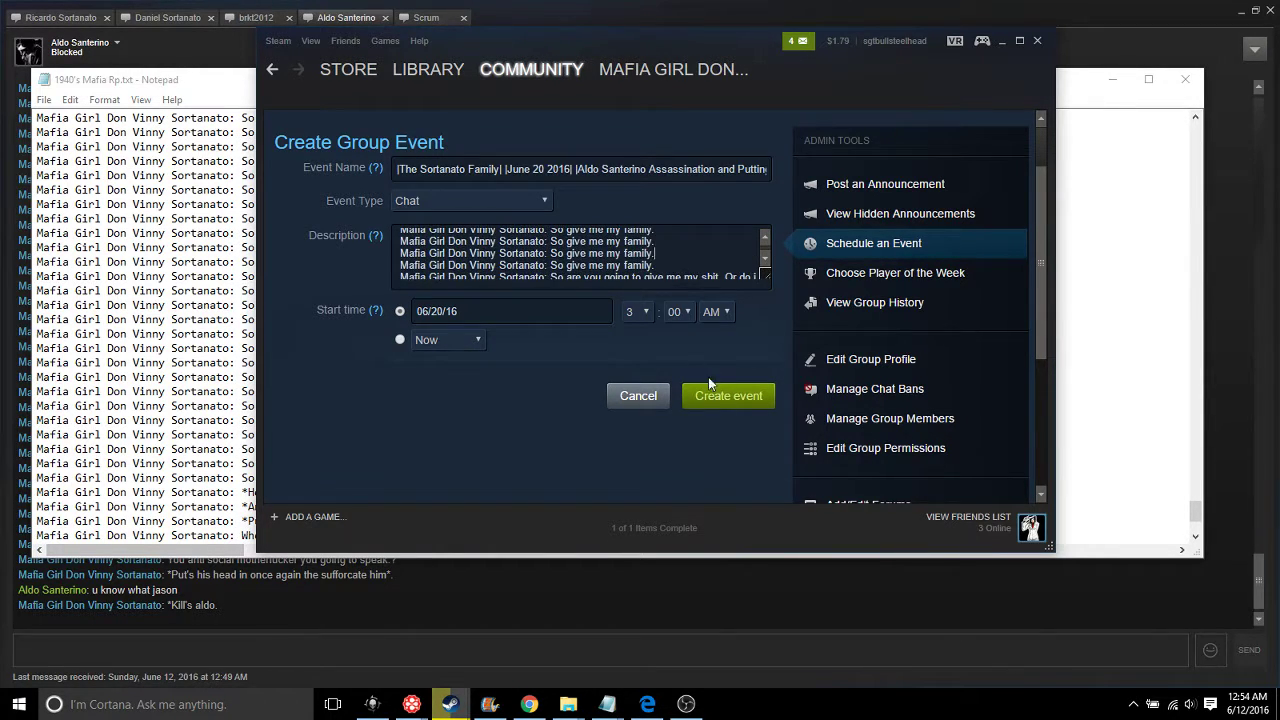
{"action": "left_click", "coordinate": [715, 396]}
{"action": "left_click", "coordinate": [652, 364]}
Delete and restore another set of repeated lines, then retry creating the event
{"action": "left_click_drag", "start_coordinate": [625, 265], "coordinate": [403, 230]}
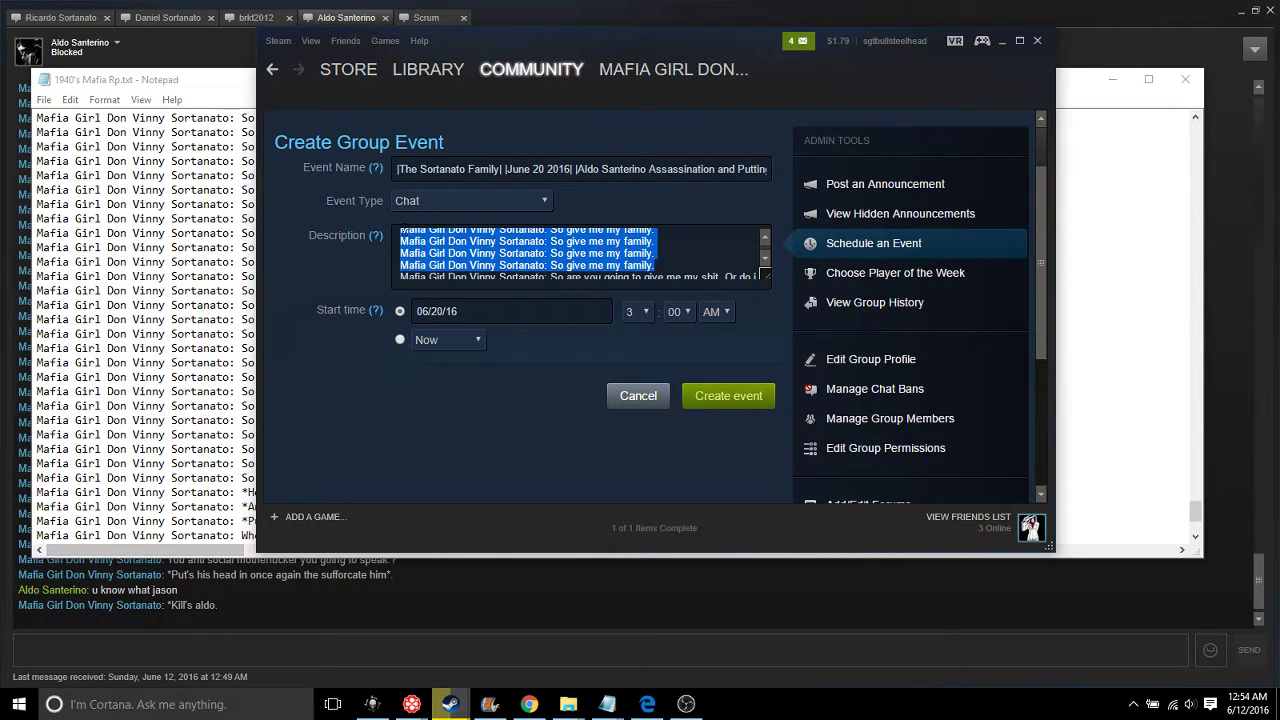
{"action": "key", "text": "BackSpace"}
{"action": "key", "text": "ctrl+z"}
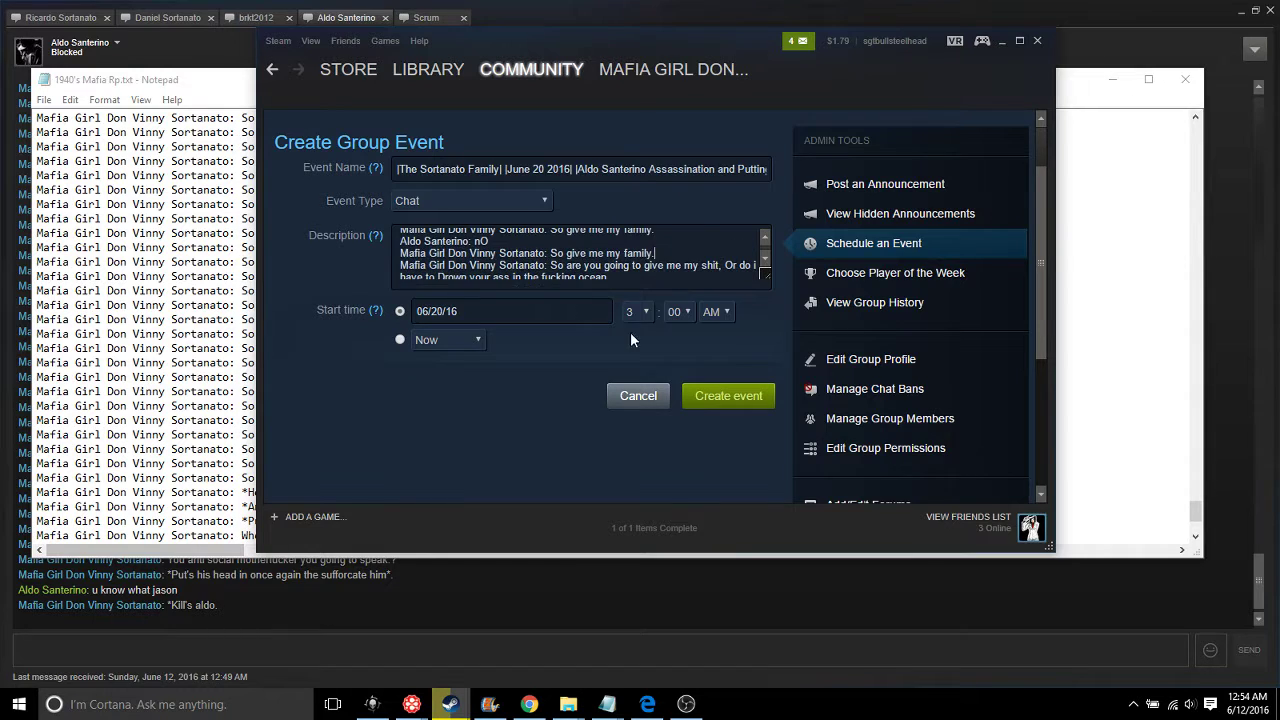
{"action": "left_click", "coordinate": [703, 396]}
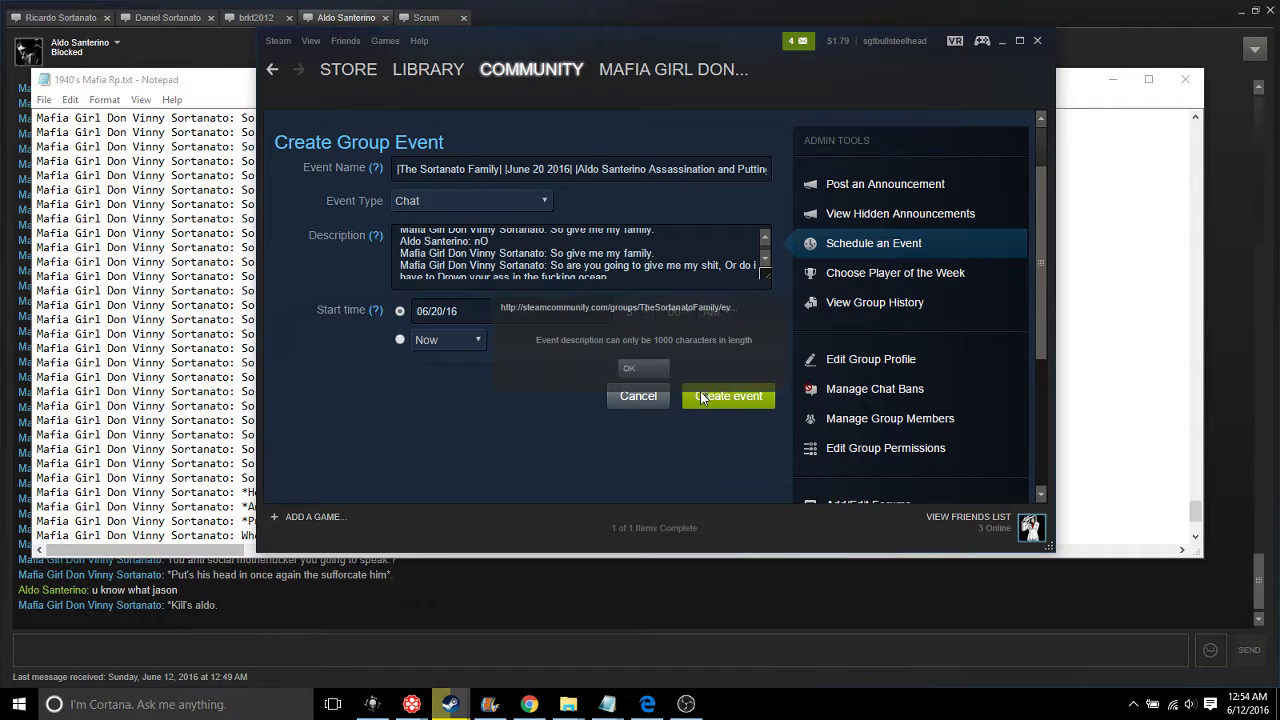
{"action": "left_click", "coordinate": [645, 369]}
{"action": "scroll", "coordinate": [705, 258], "scroll_direction": "down", "scroll_amount": 5}
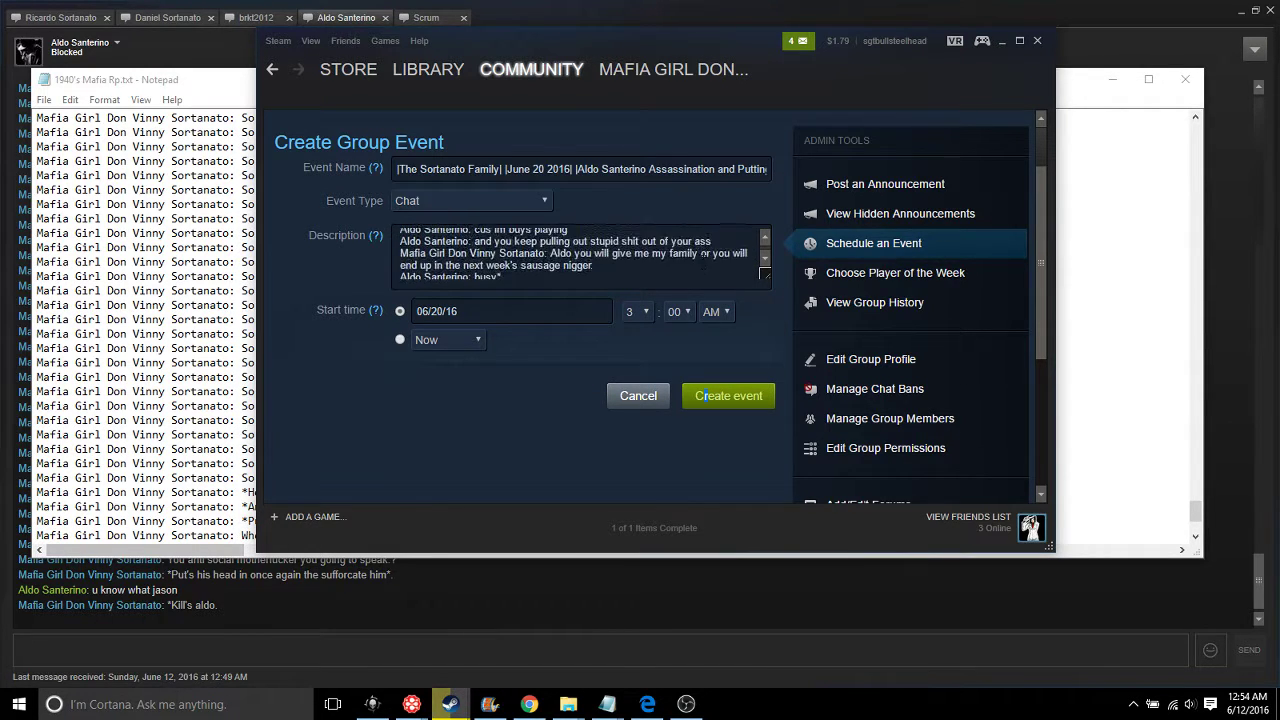
Delete the long earlier chat block, including the 'Permitted by' passage, from the description
{"action": "scroll", "coordinate": [703, 255], "scroll_direction": "down", "scroll_amount": 10}
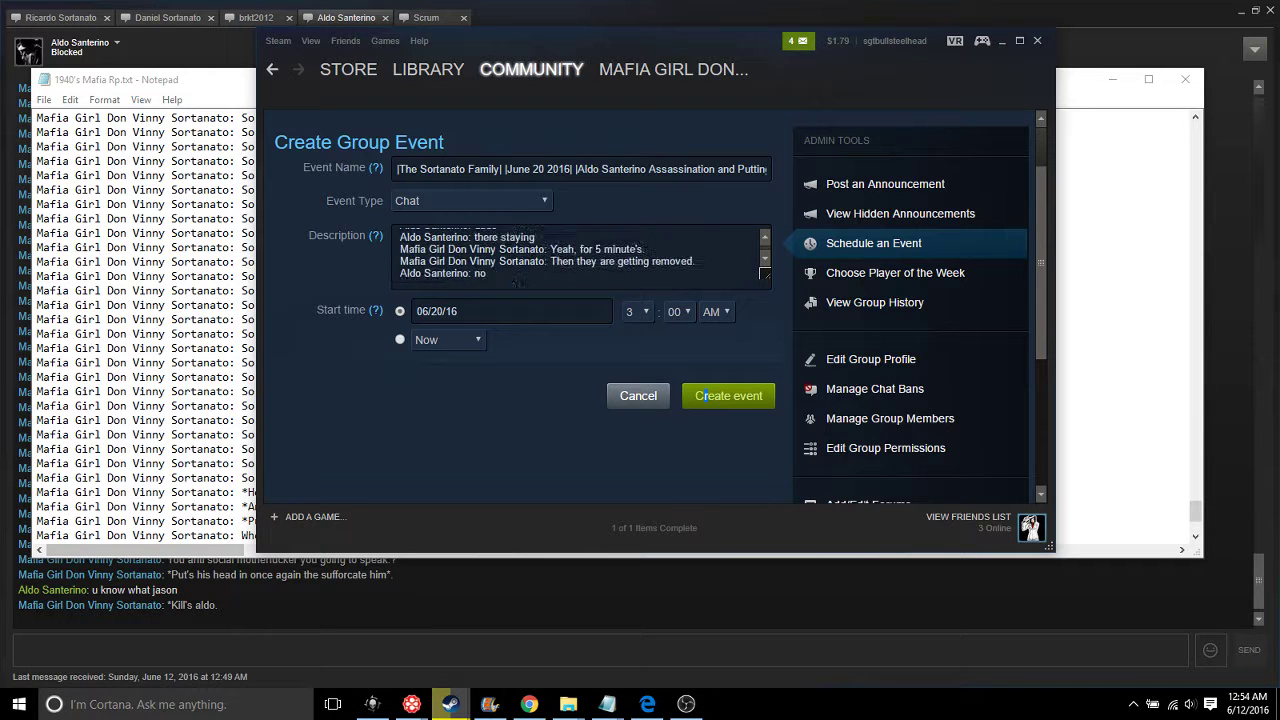
{"action": "scroll", "coordinate": [518, 281], "scroll_direction": "down", "scroll_amount": 10}
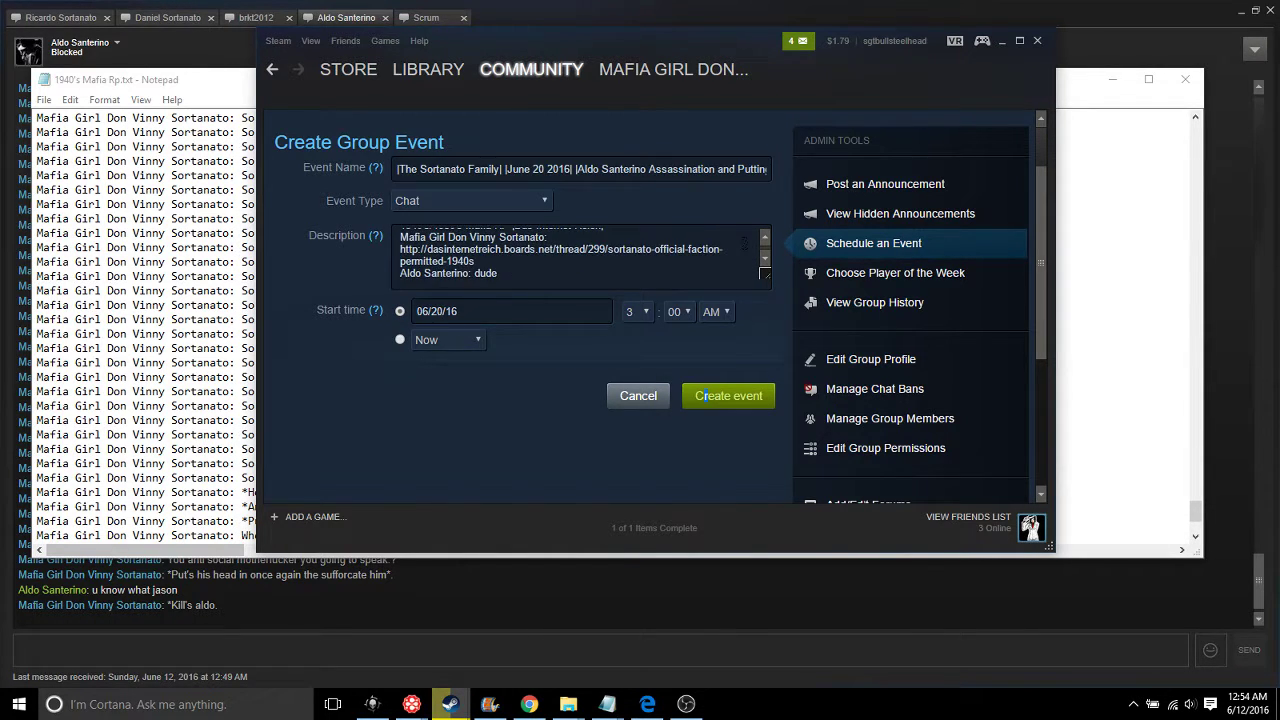
{"action": "left_click_drag", "start_coordinate": [698, 395], "coordinate": [399, 209]}
{"action": "key", "text": "BackSpace"}
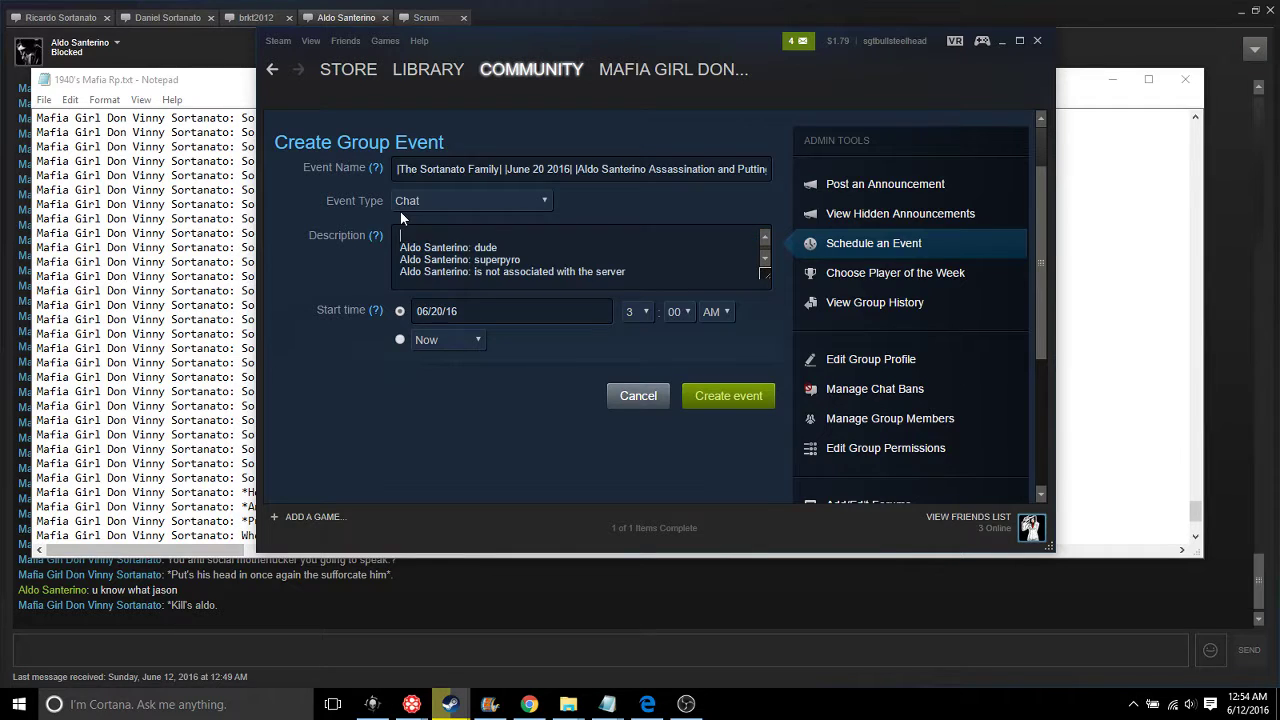
Remove the blank first description line, retry creating the event, and dismiss the 1000-character warning
{"action": "key", "text": "BackSpace"}
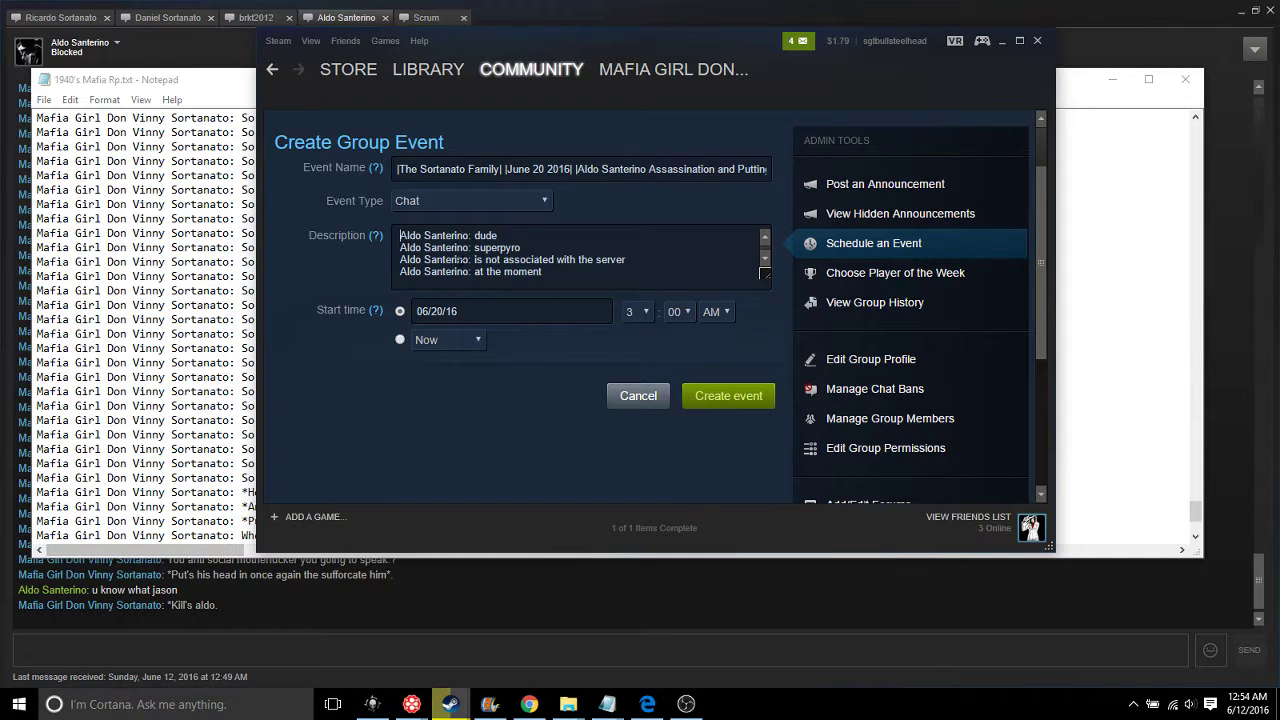
{"action": "left_click", "coordinate": [682, 396]}
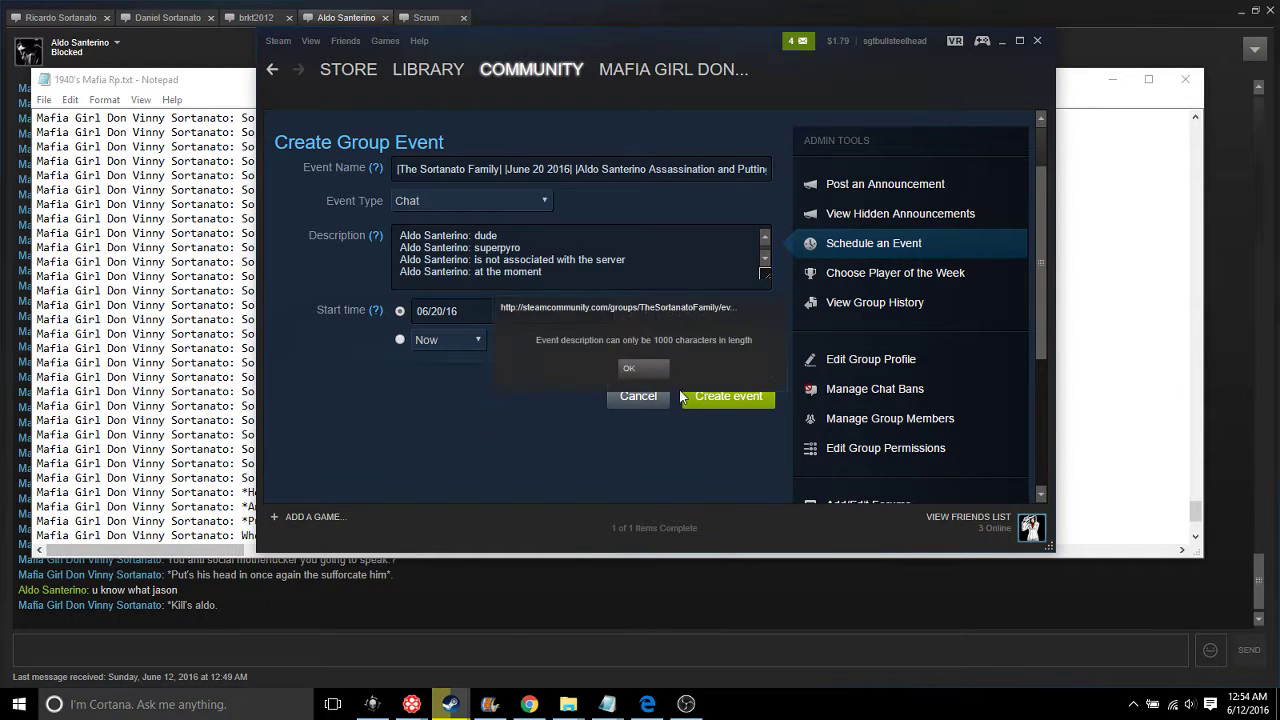
{"action": "left_click", "coordinate": [629, 368]}
Delete several runs of old chat lines from the event description
{"action": "left_click", "coordinate": [576, 279], "text": "shift"}
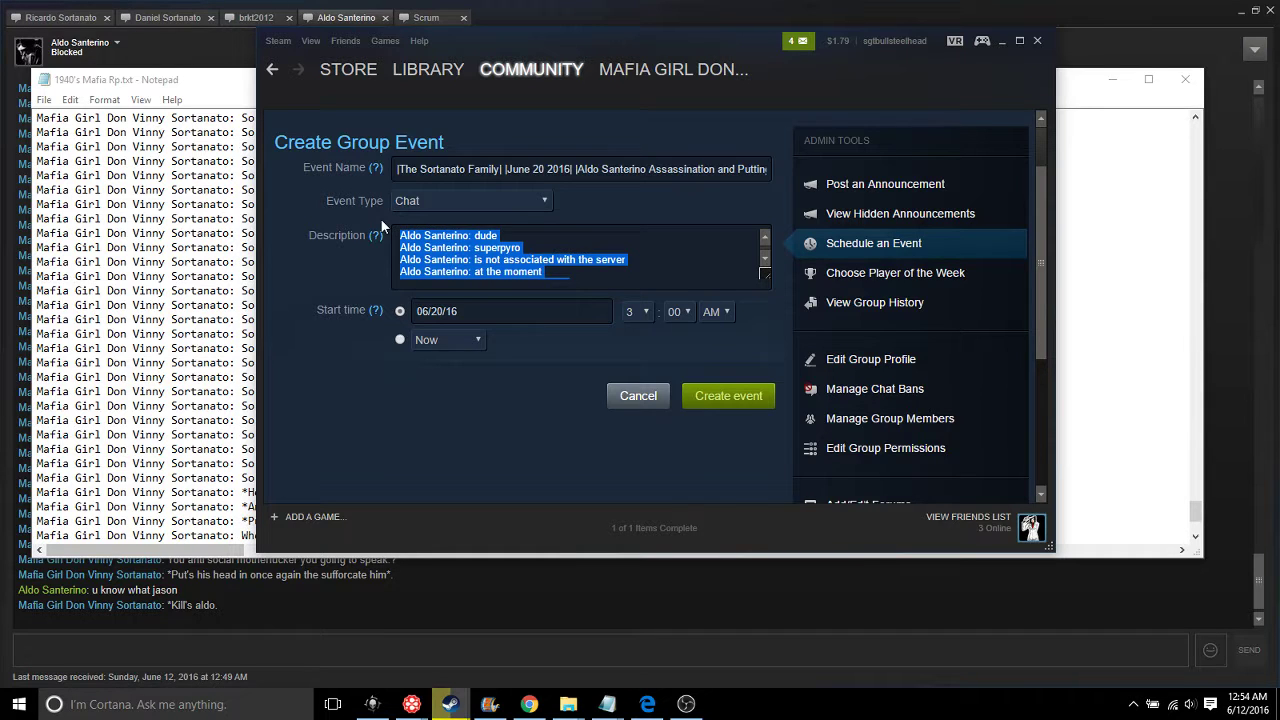
{"action": "key", "text": "BackSpace"}
{"action": "left_click_drag", "start_coordinate": [525, 259], "coordinate": [449, 223]}
{"action": "key", "text": "BackSpace"}
{"action": "key", "text": "BackSpace"}
{"action": "key", "text": "BackSpace"}
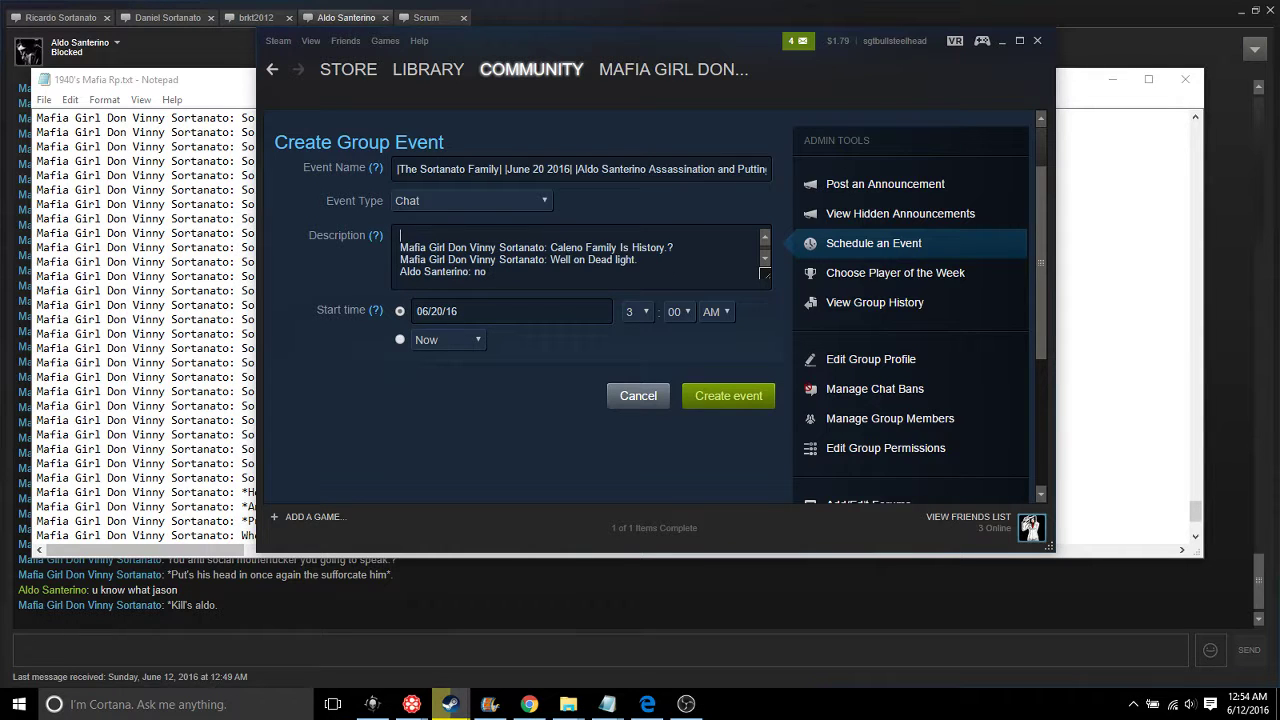
{"action": "key", "text": "BackSpace"}
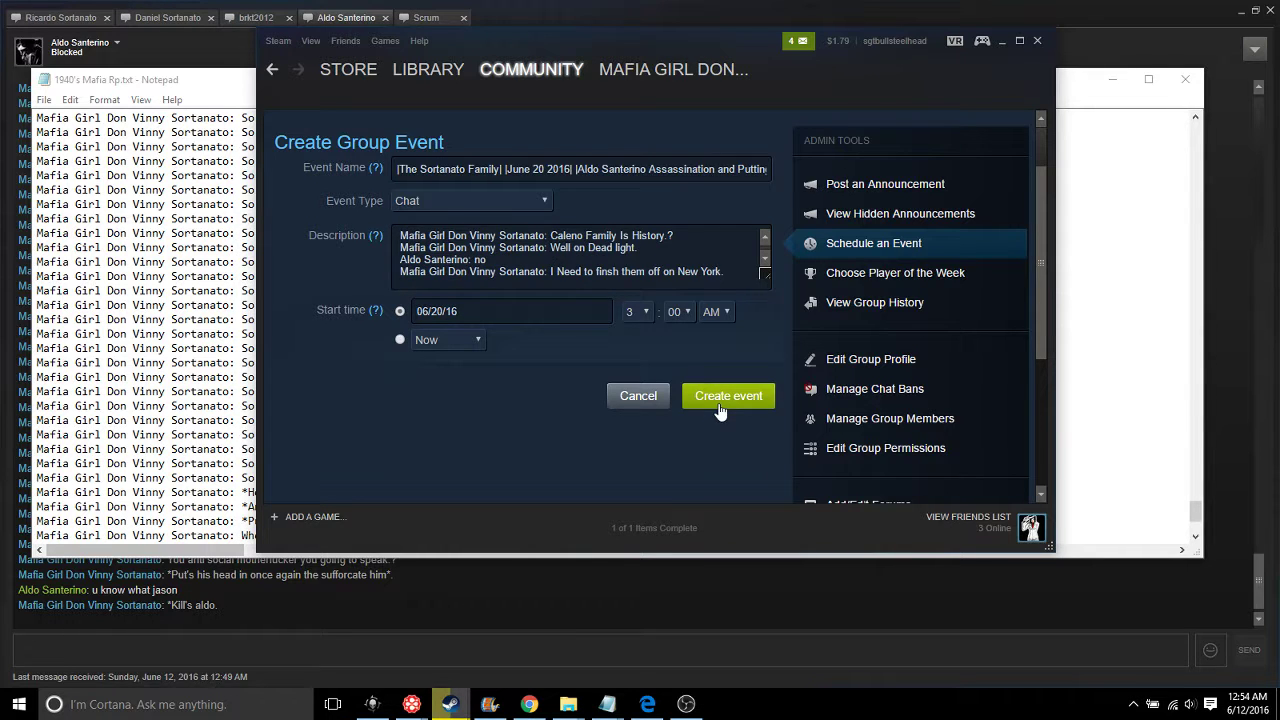
Retry creating the event, dismiss the length warning, and erase the 'u know what jason' reply line
{"action": "left_click", "coordinate": [717, 401]}
{"action": "left_click", "coordinate": [640, 369]}
{"action": "scroll", "coordinate": [665, 252], "scroll_direction": "down", "scroll_amount": 6}
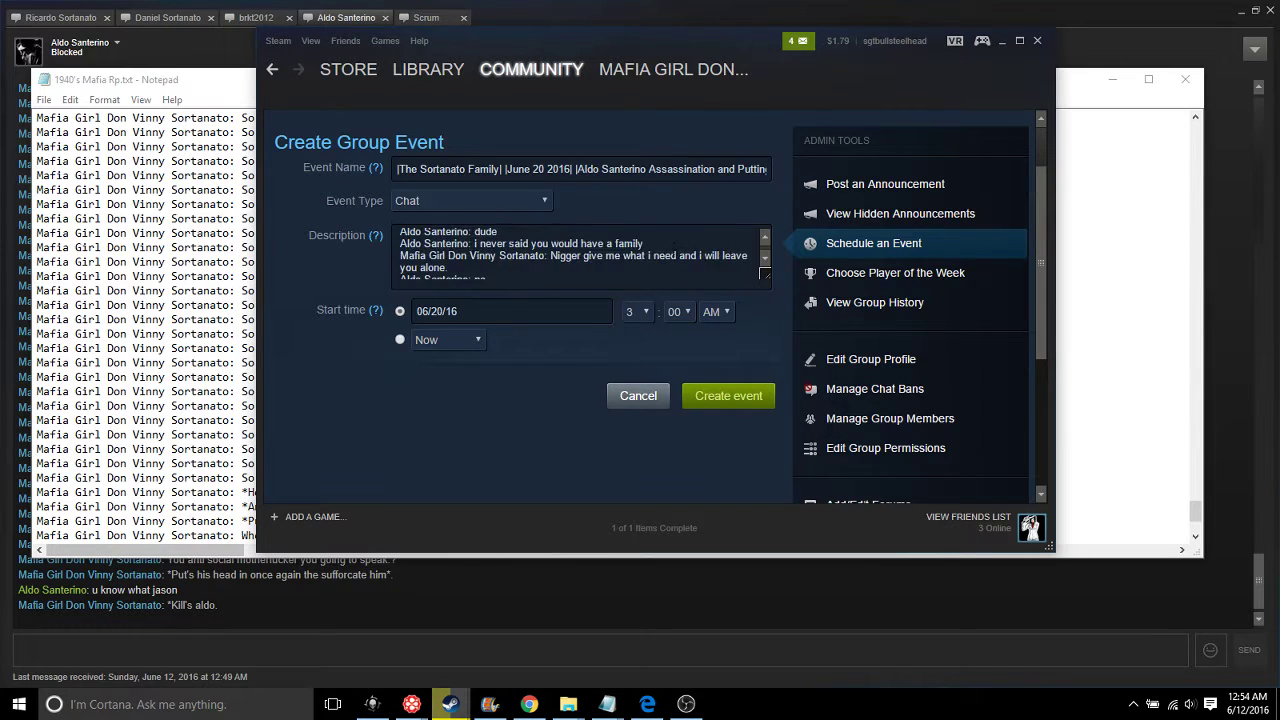
{"action": "scroll", "coordinate": [665, 252], "scroll_direction": "down", "scroll_amount": 4}
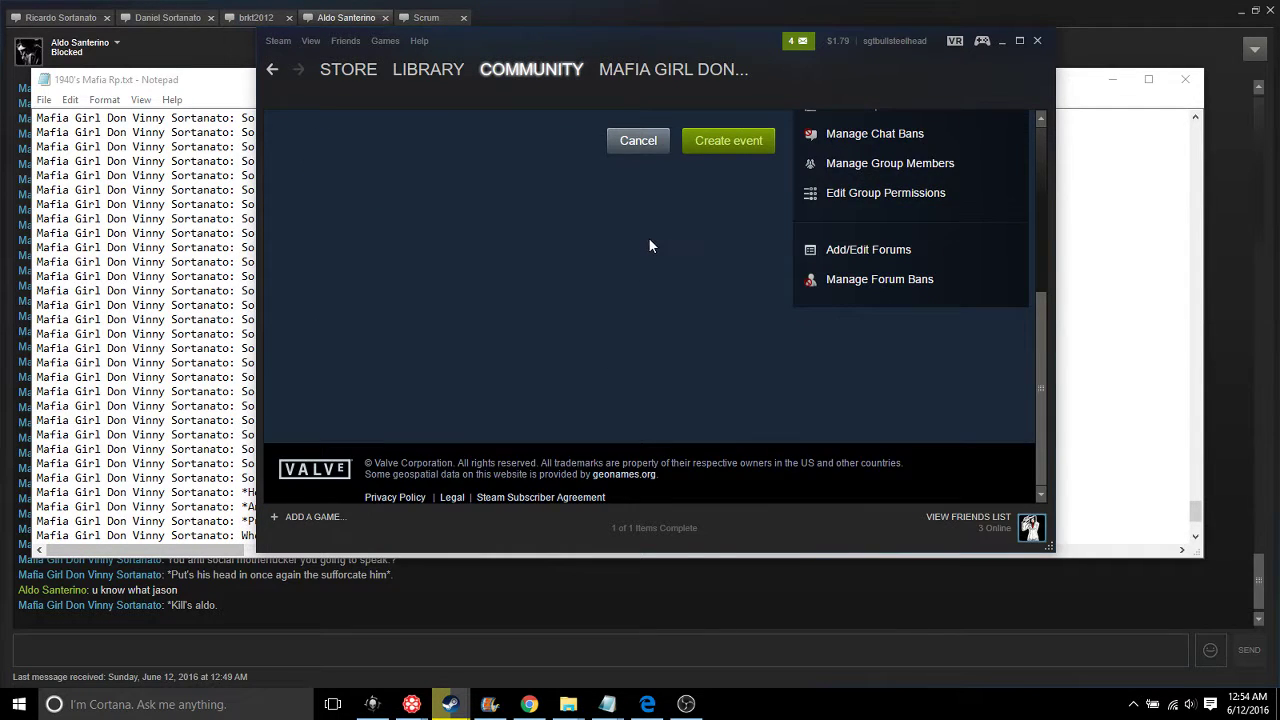
{"action": "scroll", "coordinate": [649, 246], "scroll_direction": "up", "scroll_amount": 3}
{"action": "scroll", "coordinate": [405, 298], "scroll_direction": "up", "scroll_amount": 2}
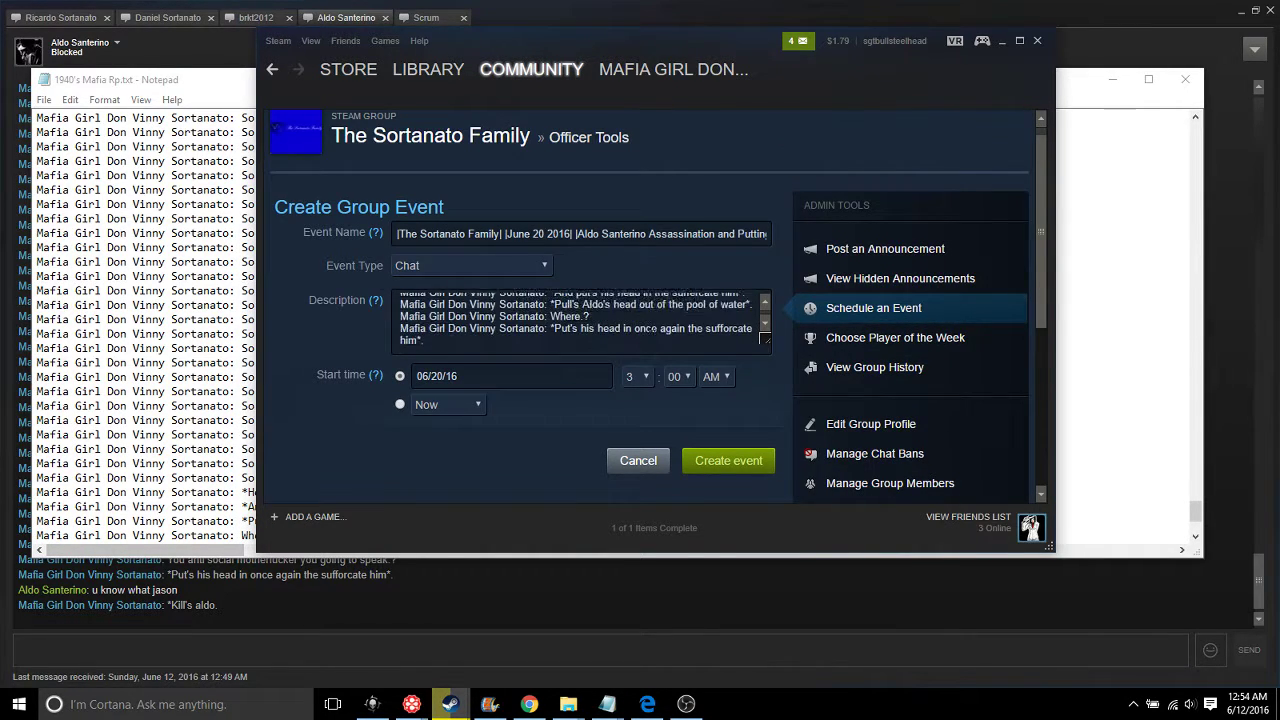
{"action": "scroll", "coordinate": [405, 298], "scroll_direction": "down", "scroll_amount": 2}
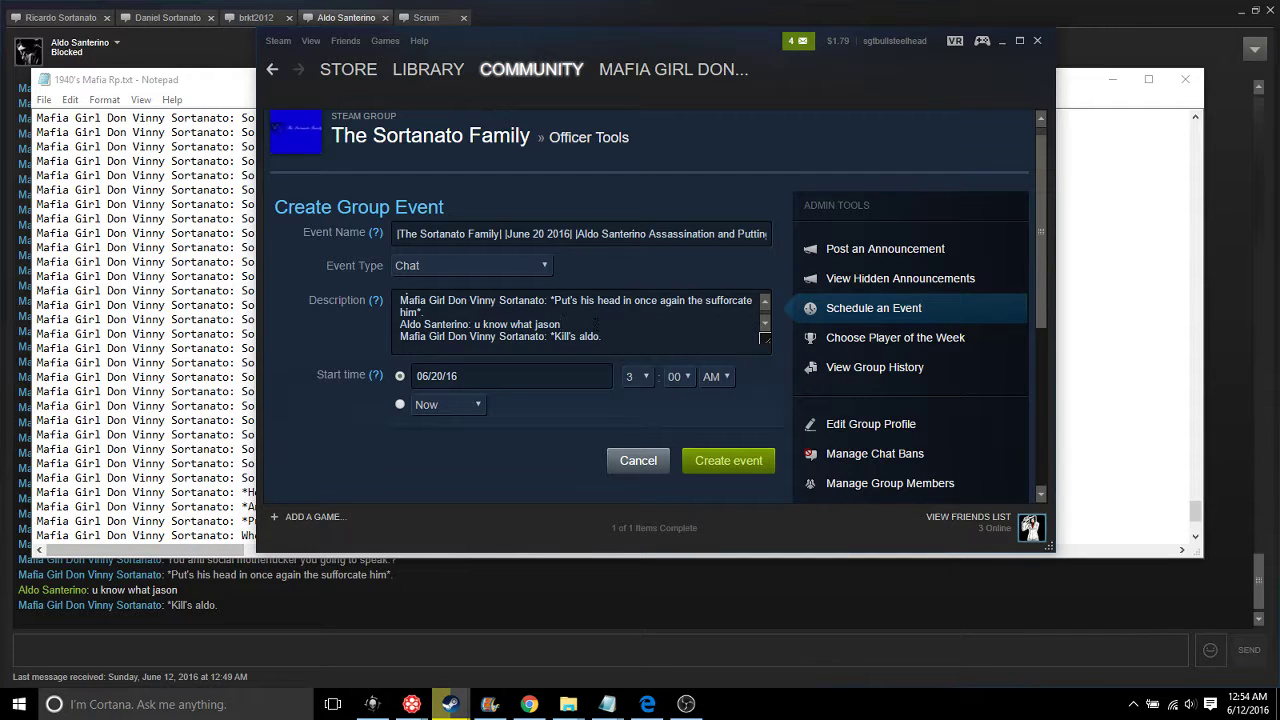
{"action": "key", "text": "BackSpace"}
{"action": "key", "text": "BackSpace"}
{"action": "key", "text": "BackSpace"}
{"action": "key", "text": "BackSpace"}
{"action": "key", "text": "BackSpace"}
{"action": "key", "text": "BackSpace"}
{"action": "key", "text": "BackSpace"}
{"action": "key", "text": "BackSpace"}
{"action": "key", "text": "BackSpace"}
{"action": "key", "text": "BackSpace"}
{"action": "key", "text": "BackSpace"}
{"action": "key", "text": "BackSpace"}
{"action": "key", "text": "BackSpace"}
{"action": "key", "text": "BackSpace"}
{"action": "key", "text": "BackSpace"}
{"action": "key", "text": "BackSpace"}
{"action": "key", "text": "BackSpace"}
{"action": "key", "text": "BackSpace"}
{"action": "key", "text": "BackSpace"}
{"action": "key", "text": "BackSpace"}
{"action": "key", "text": "BackSpace"}
{"action": "key", "text": "BackSpace"}
{"action": "key", "text": "BackSpace"}
{"action": "key", "text": "BackSpace"}
{"action": "key", "text": "BackSpace"}
{"action": "key", "text": "BackSpace"}
{"action": "key", "text": "BackSpace"}
{"action": "key", "text": "BackSpace"}
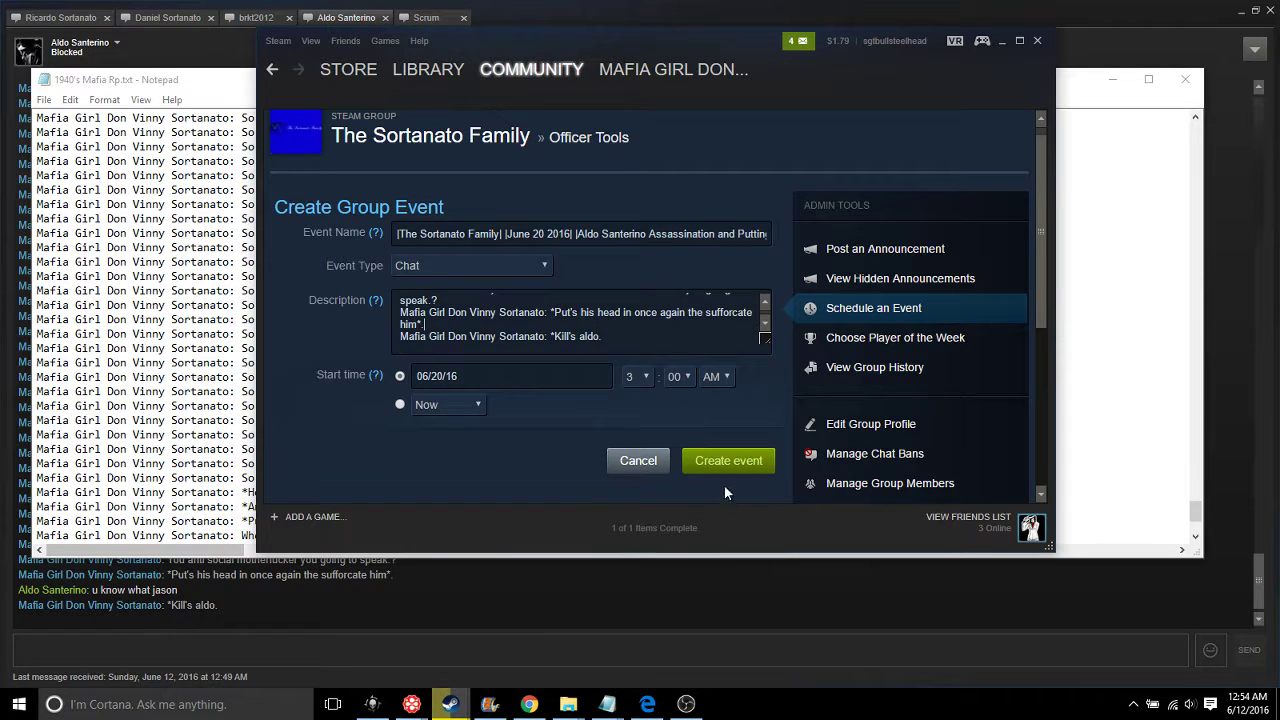
Retry creating the event, dismiss the error, and delete the last family line from the description
{"action": "left_click", "coordinate": [712, 461]}
{"action": "left_click", "coordinate": [651, 368]}
{"action": "scroll", "coordinate": [573, 340], "scroll_direction": "up", "scroll_amount": 1}
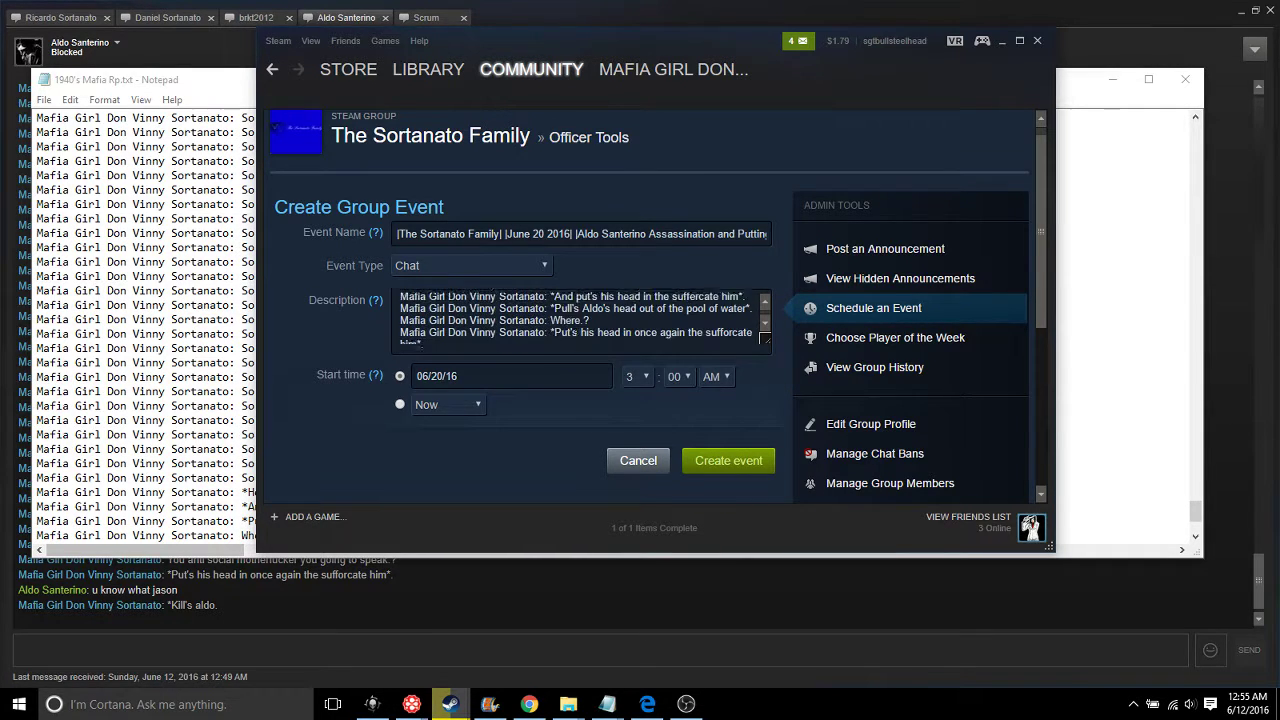
{"action": "scroll", "coordinate": [580, 318], "scroll_direction": "up", "scroll_amount": 6}
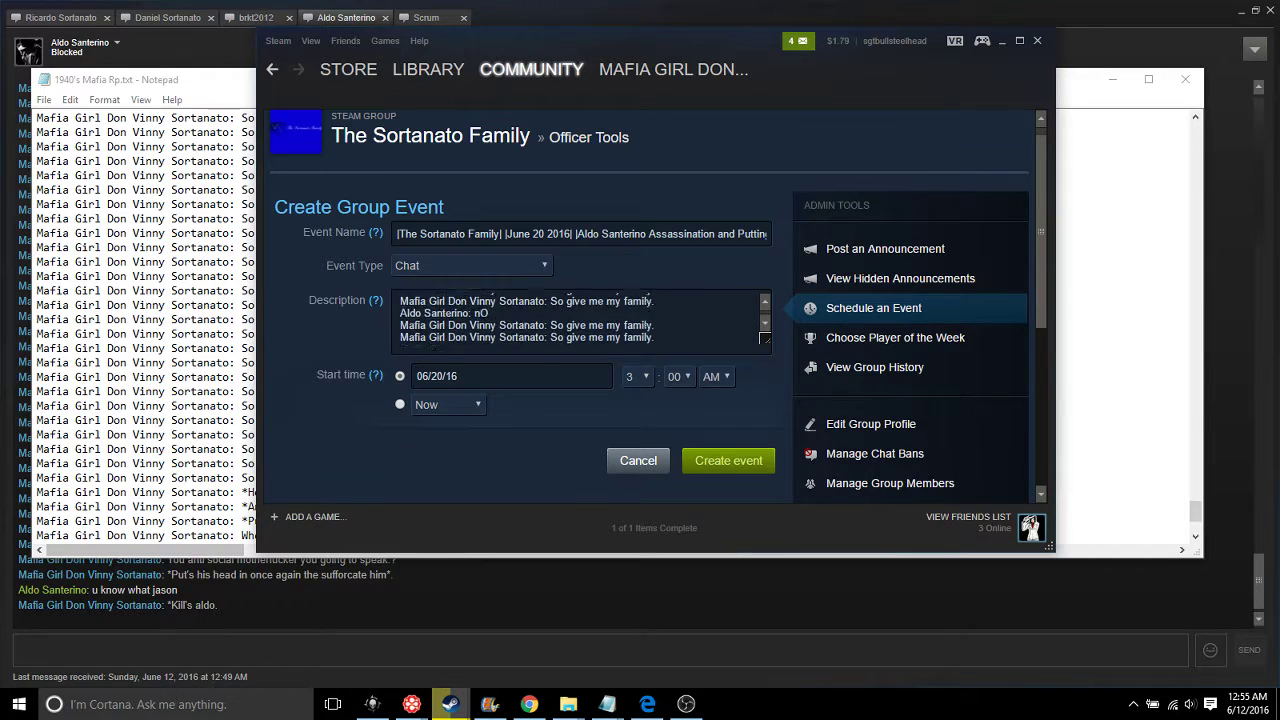
{"action": "scroll", "coordinate": [580, 318], "scroll_direction": "up", "scroll_amount": 1}
{"action": "left_click_drag", "start_coordinate": [656, 337], "coordinate": [518, 313]}
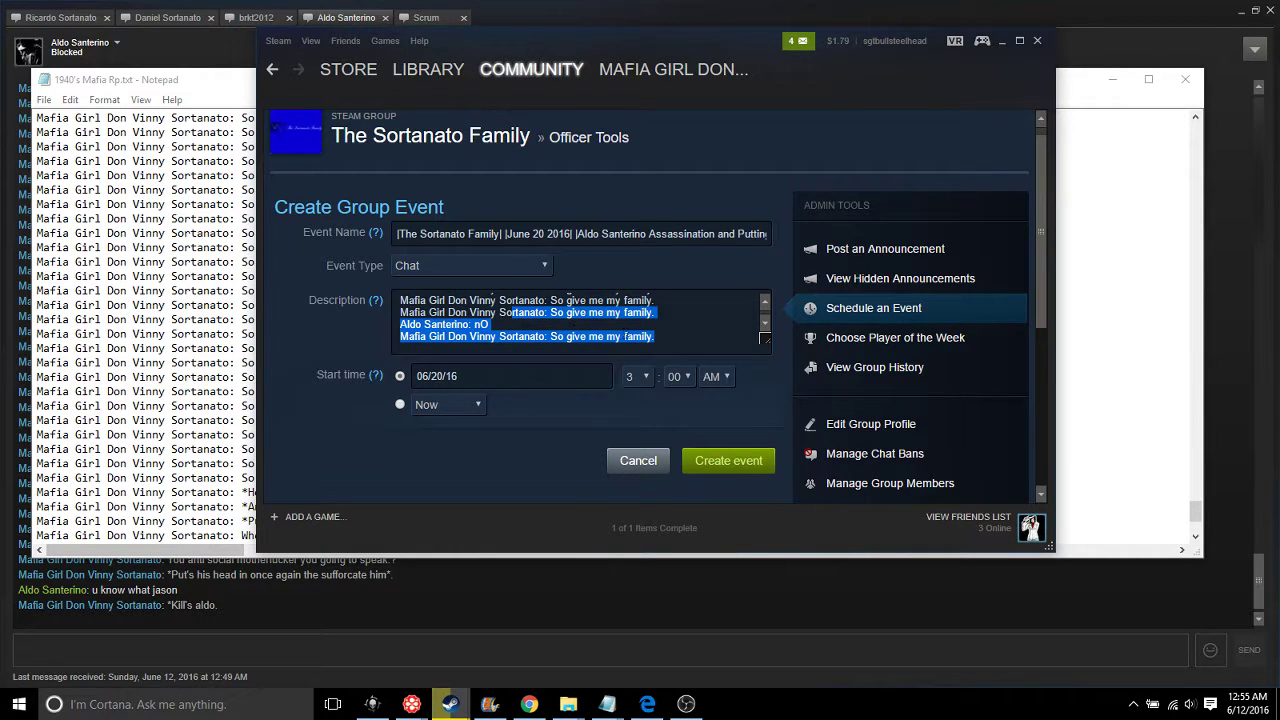
{"action": "left_click_drag", "start_coordinate": [656, 337], "coordinate": [400, 337]}
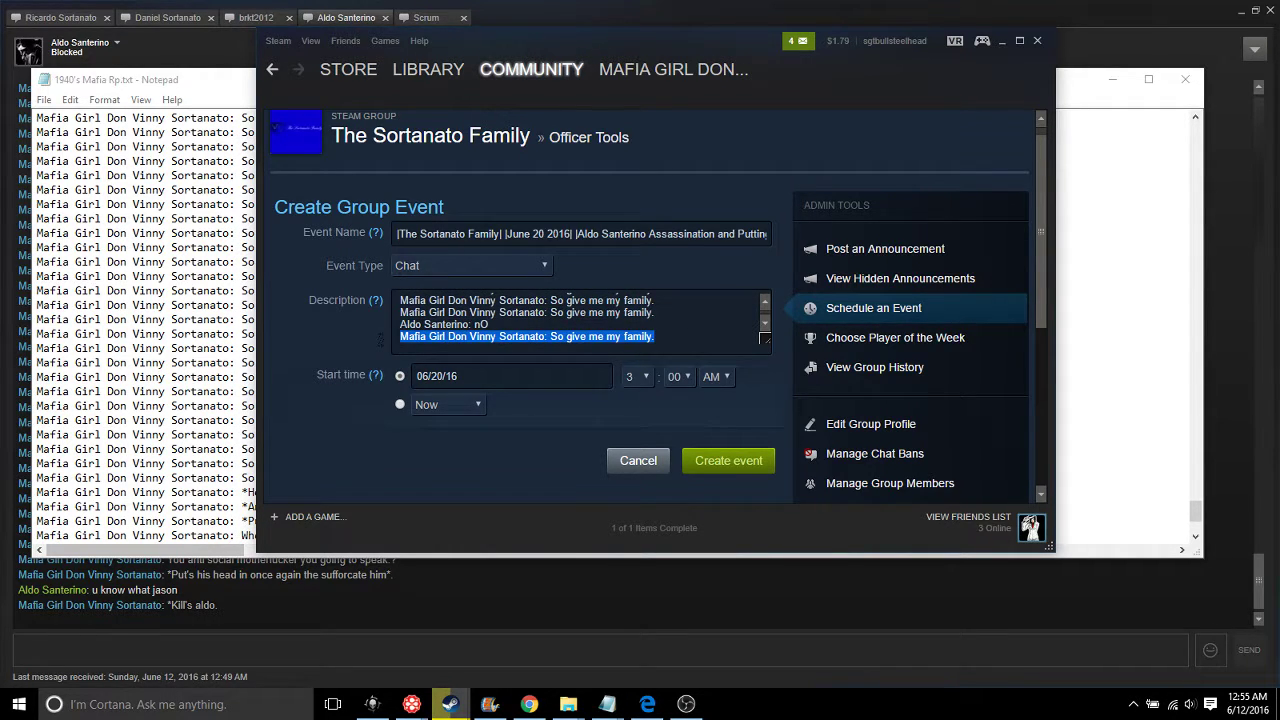
{"action": "key", "text": "BackSpace"}
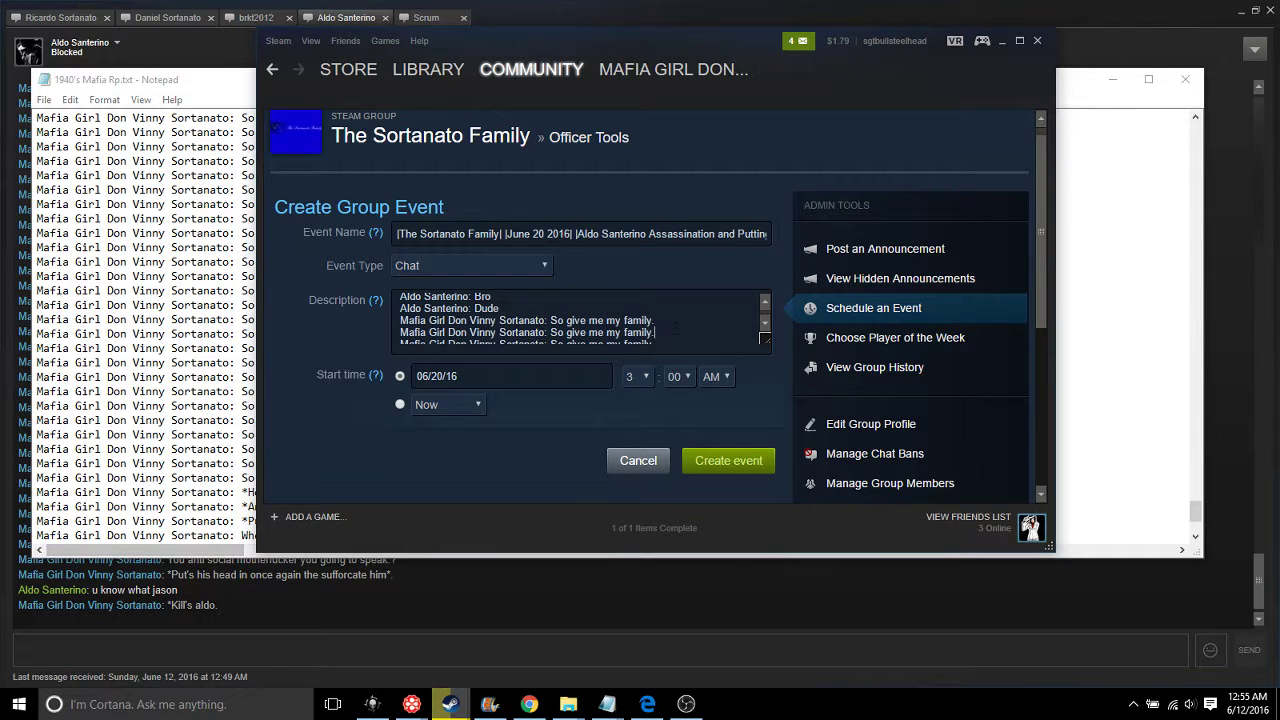
Delete two repeated 'So give me my family.' lines and the leftover empty line
{"action": "left_click_drag", "start_coordinate": [676, 328], "coordinate": [400, 308]}
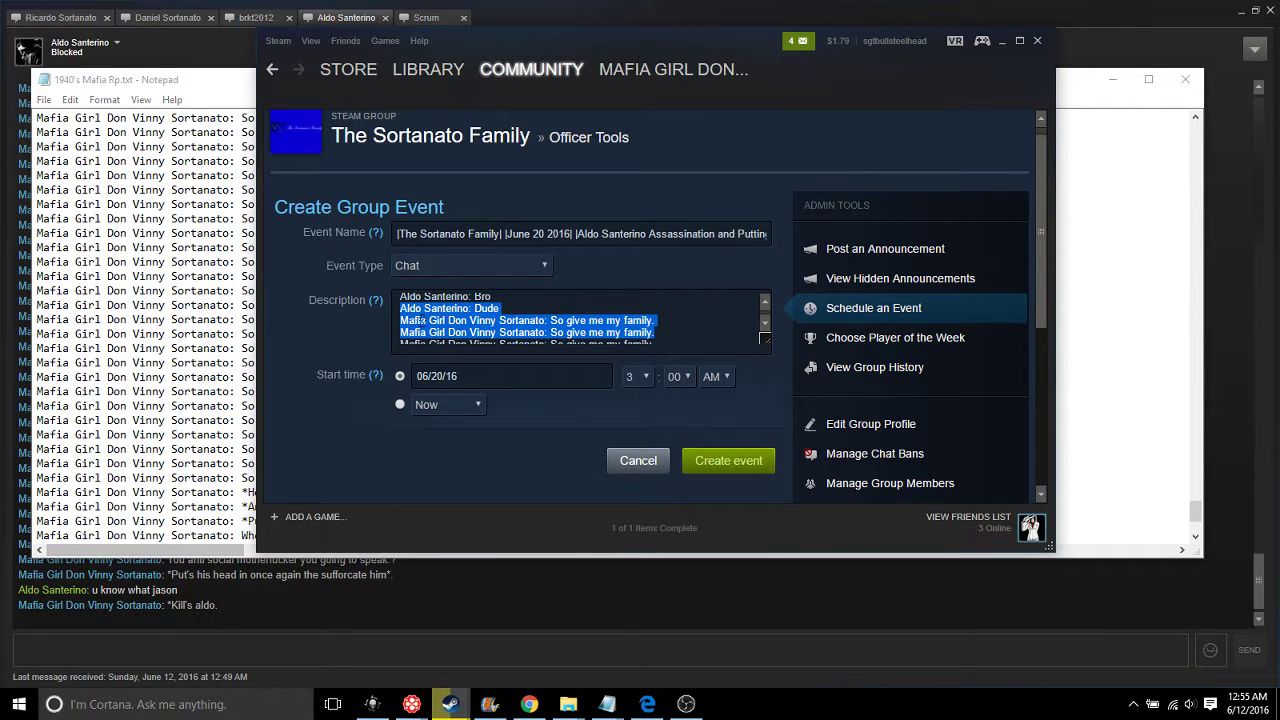
{"action": "left_click", "coordinate": [420, 321]}
{"action": "left_click_drag", "start_coordinate": [401, 320], "coordinate": [662, 334]}
{"action": "key", "text": "BackSpace"}
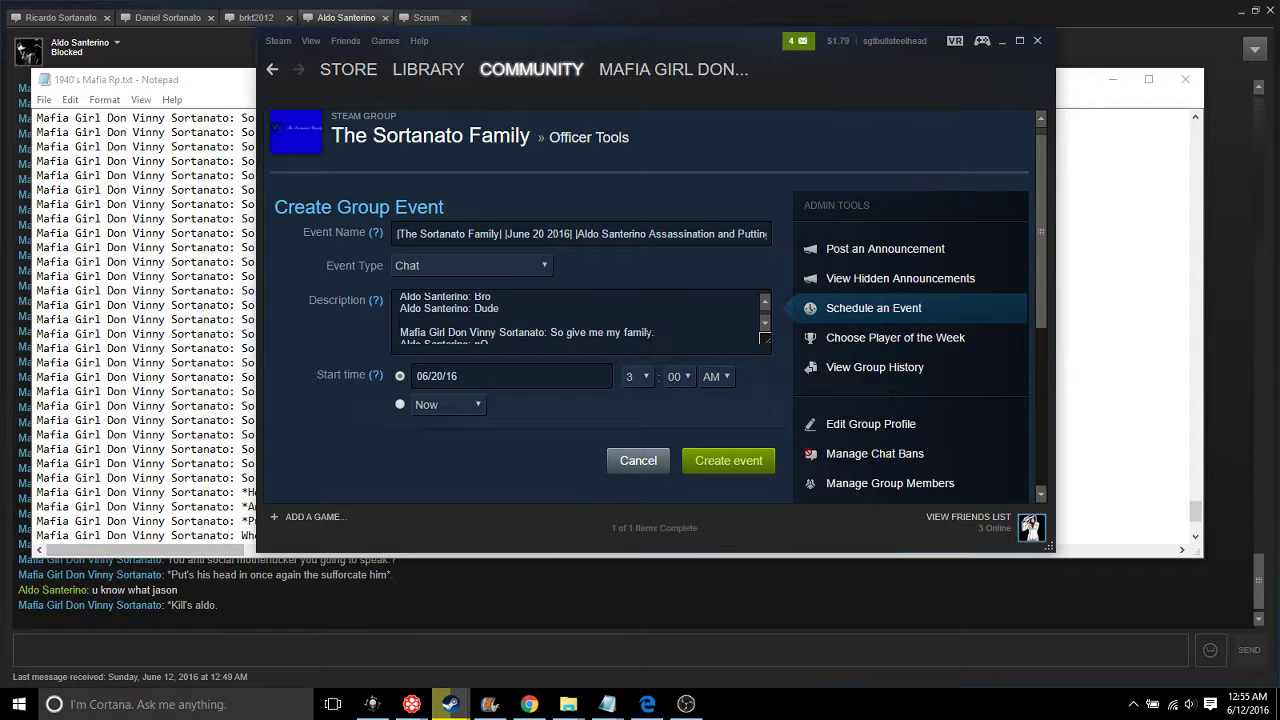
{"action": "key", "text": "BackSpace"}
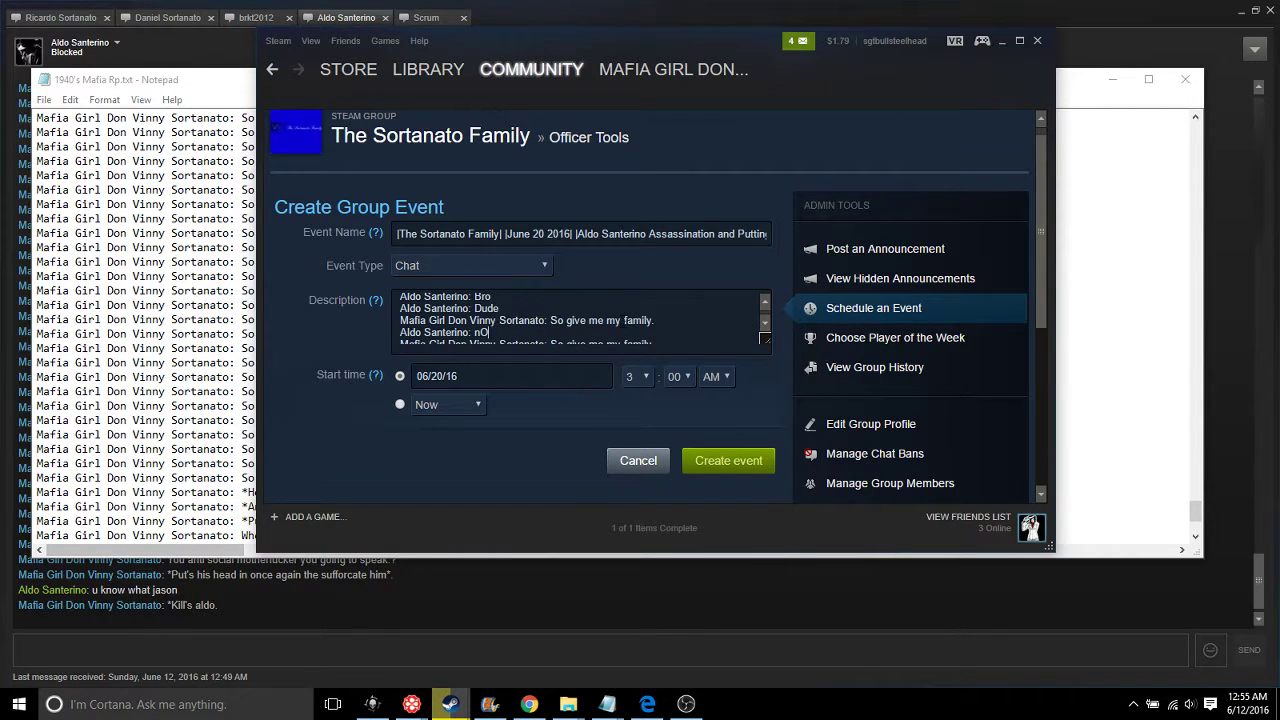
{"action": "scroll", "coordinate": [499, 338], "scroll_direction": "down", "scroll_amount": 1}
{"action": "left_click_drag", "start_coordinate": [673, 330], "coordinate": [648, 374]}
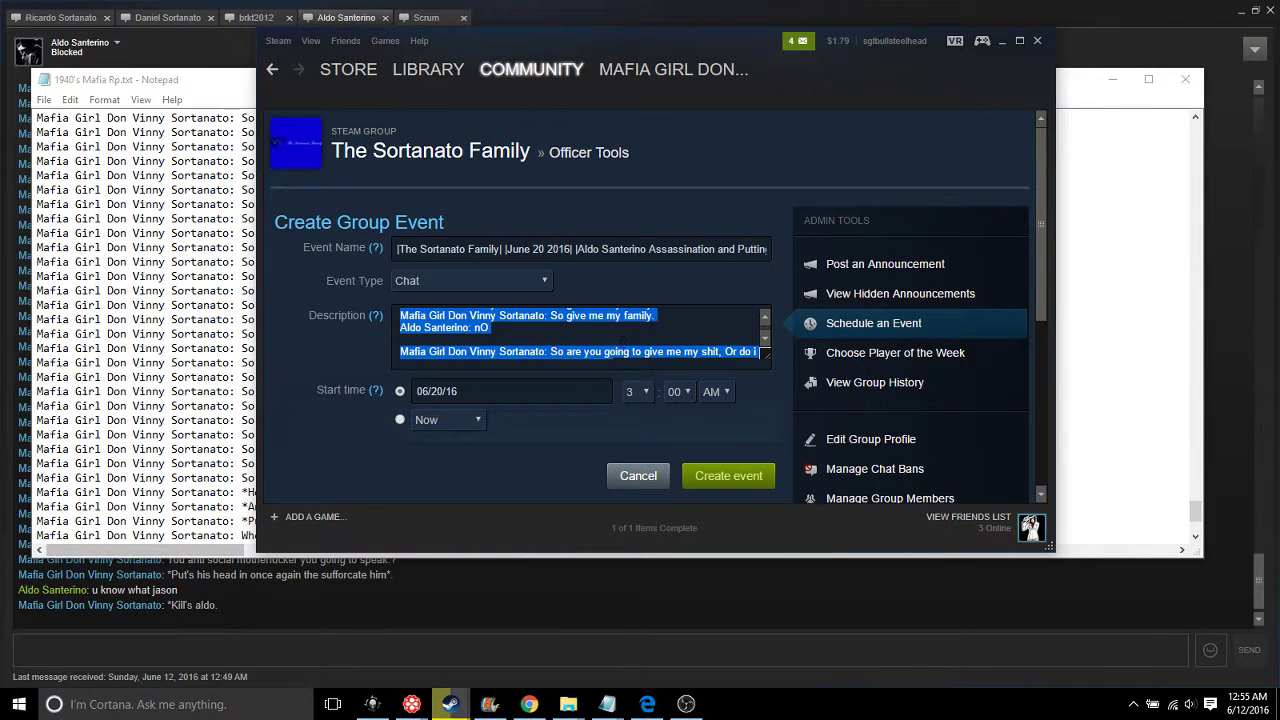
{"action": "left_click", "coordinate": [760, 352]}
Delete two more duplicate 'So give me my family.' lines from the description
{"action": "scroll", "coordinate": [760, 352], "scroll_direction": "up", "scroll_amount": 2}
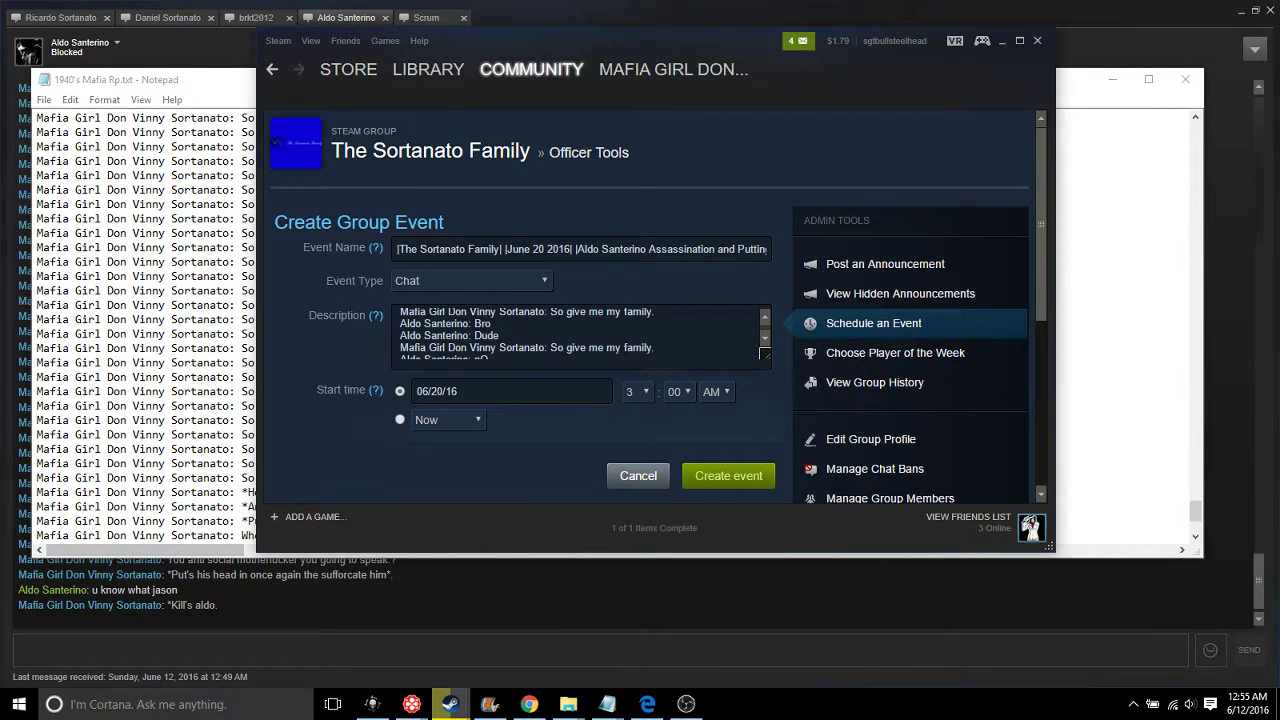
{"action": "scroll", "coordinate": [764, 352], "scroll_direction": "down", "scroll_amount": 5}
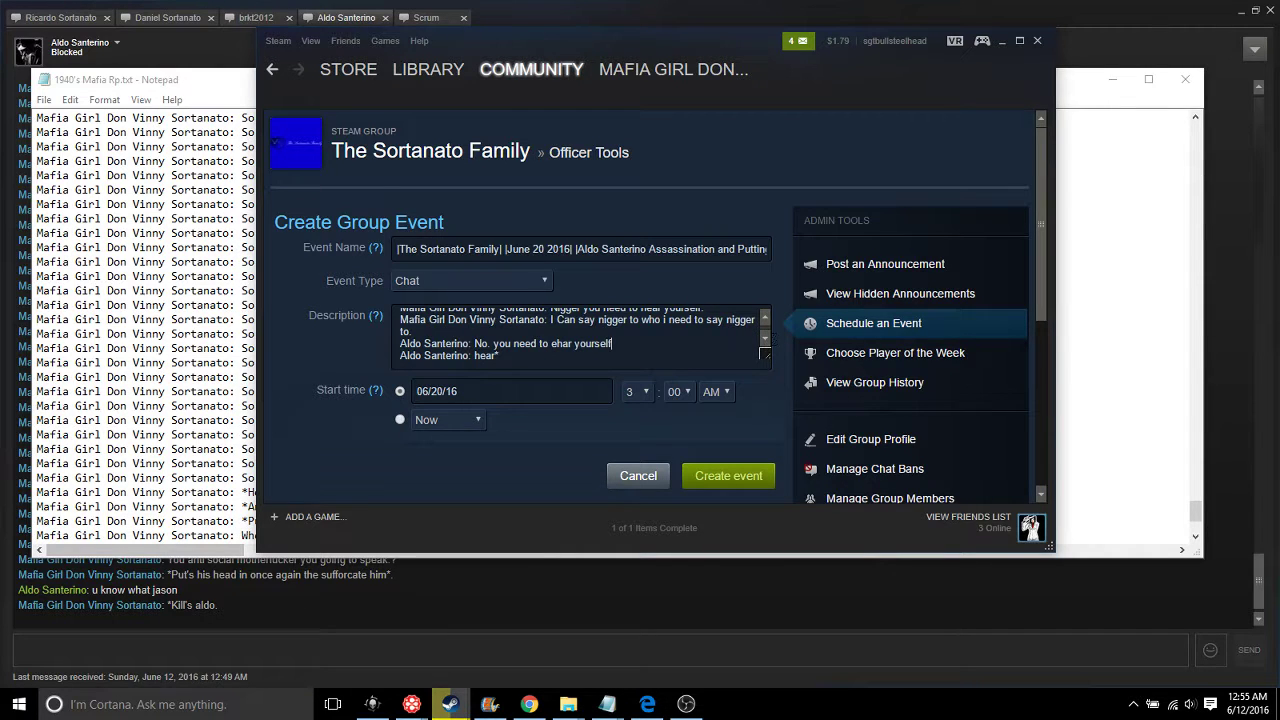
{"action": "scroll", "coordinate": [764, 345], "scroll_direction": "down", "scroll_amount": 1}
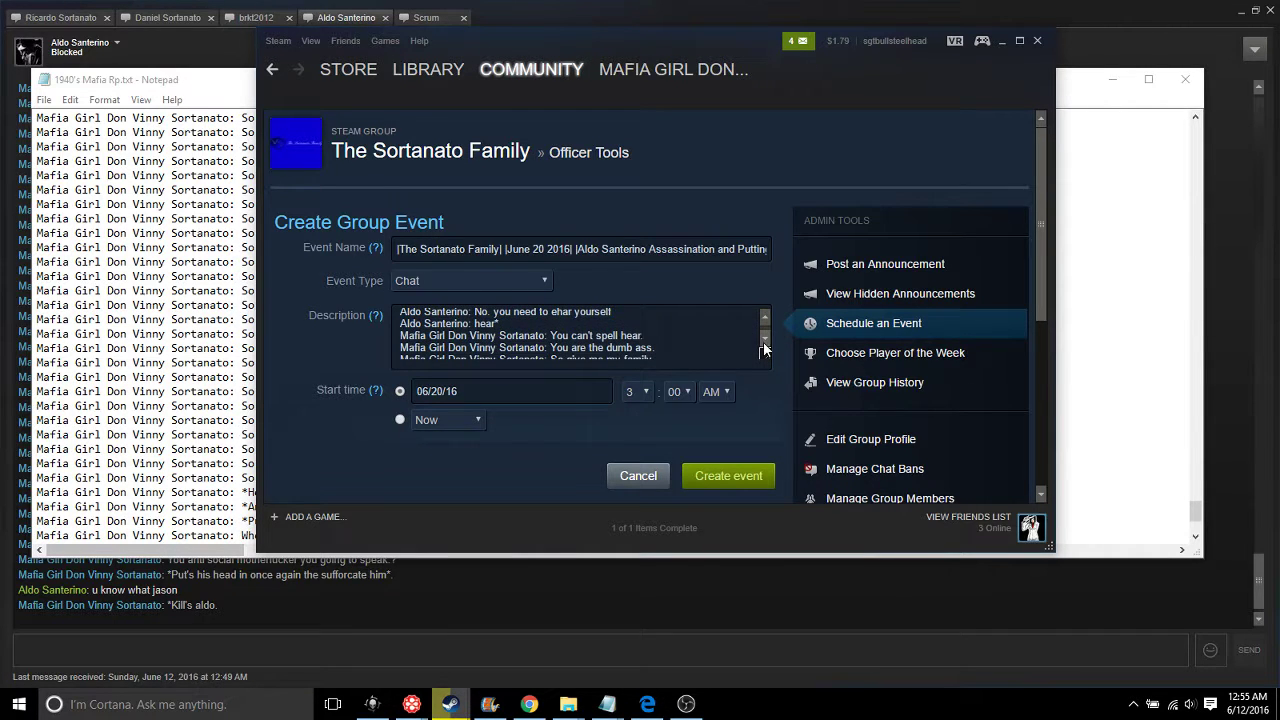
{"action": "scroll", "coordinate": [764, 348], "scroll_direction": "down", "scroll_amount": 2}
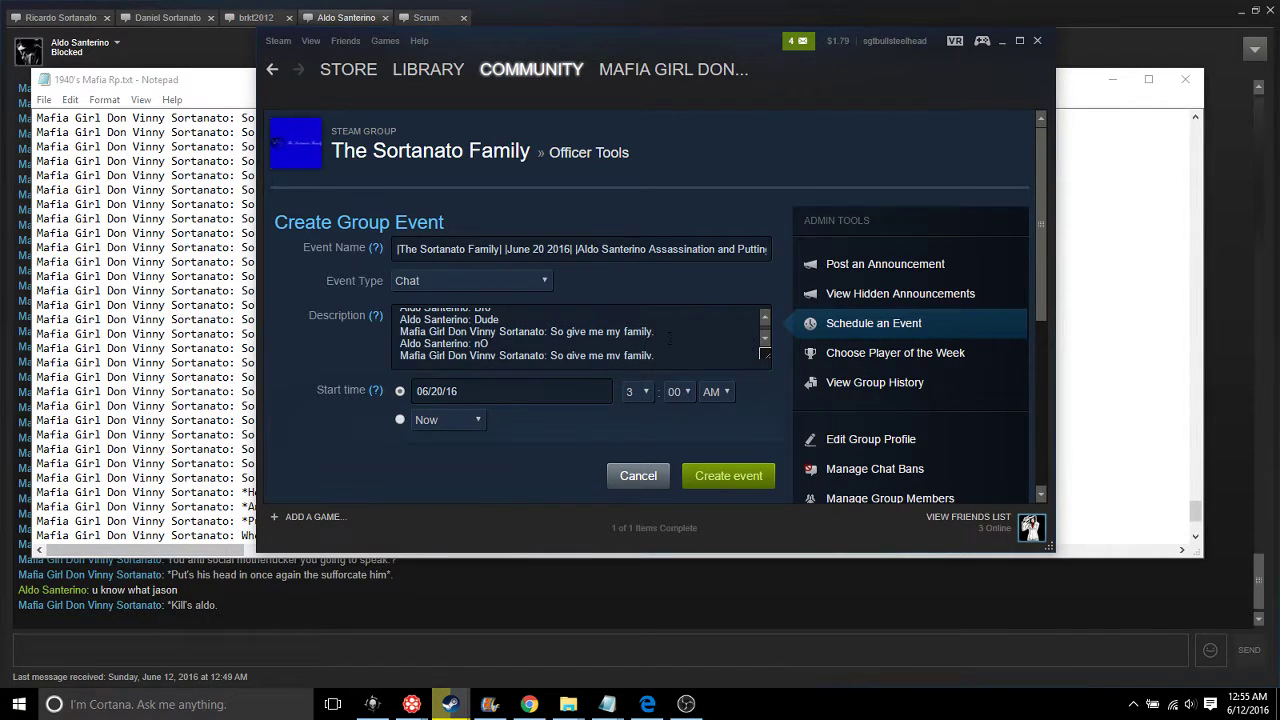
{"action": "left_click_drag", "start_coordinate": [669, 337], "coordinate": [400, 333]}
{"action": "key", "text": "BackSpace"}
{"action": "key", "text": "BackSpace"}
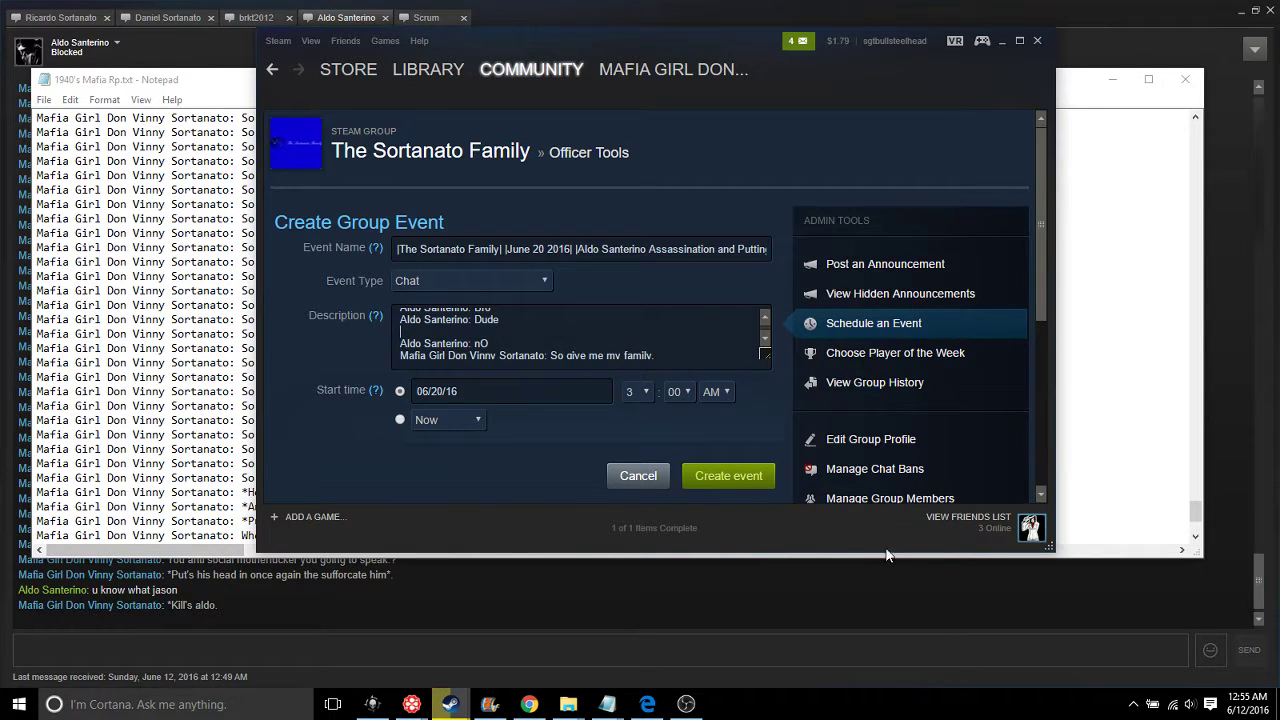
{"action": "left_click_drag", "start_coordinate": [692, 342], "coordinate": [401, 343]}
{"action": "key", "text": "BackSpace"}
Remove two further repeated lines and paste additional chat lines into the description
{"action": "scroll", "coordinate": [765, 343], "scroll_direction": "up", "scroll_amount": 2}
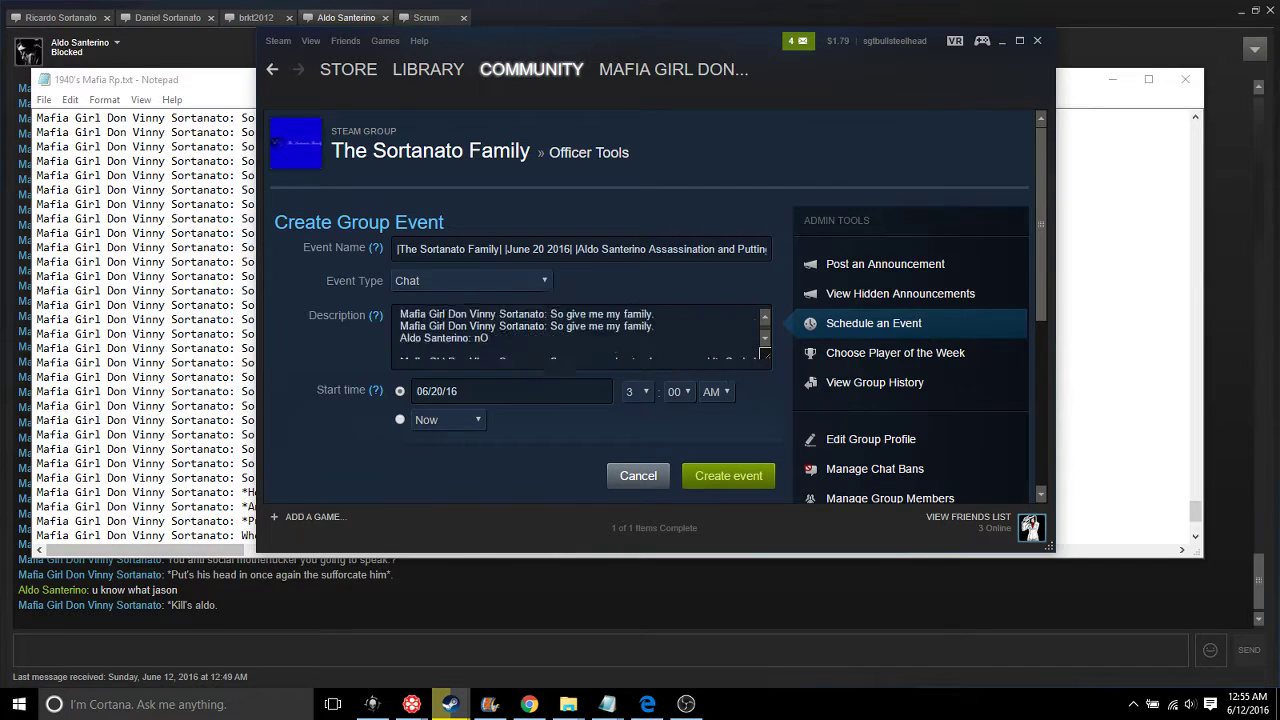
{"action": "scroll", "coordinate": [765, 343], "scroll_direction": "down", "scroll_amount": 2}
{"action": "scroll", "coordinate": [765, 343], "scroll_direction": "up", "scroll_amount": 3}
{"action": "left_click_drag", "start_coordinate": [656, 336], "coordinate": [385, 328]}
{"action": "key", "text": "BackSpace"}
{"action": "key", "text": "BackSpace"}
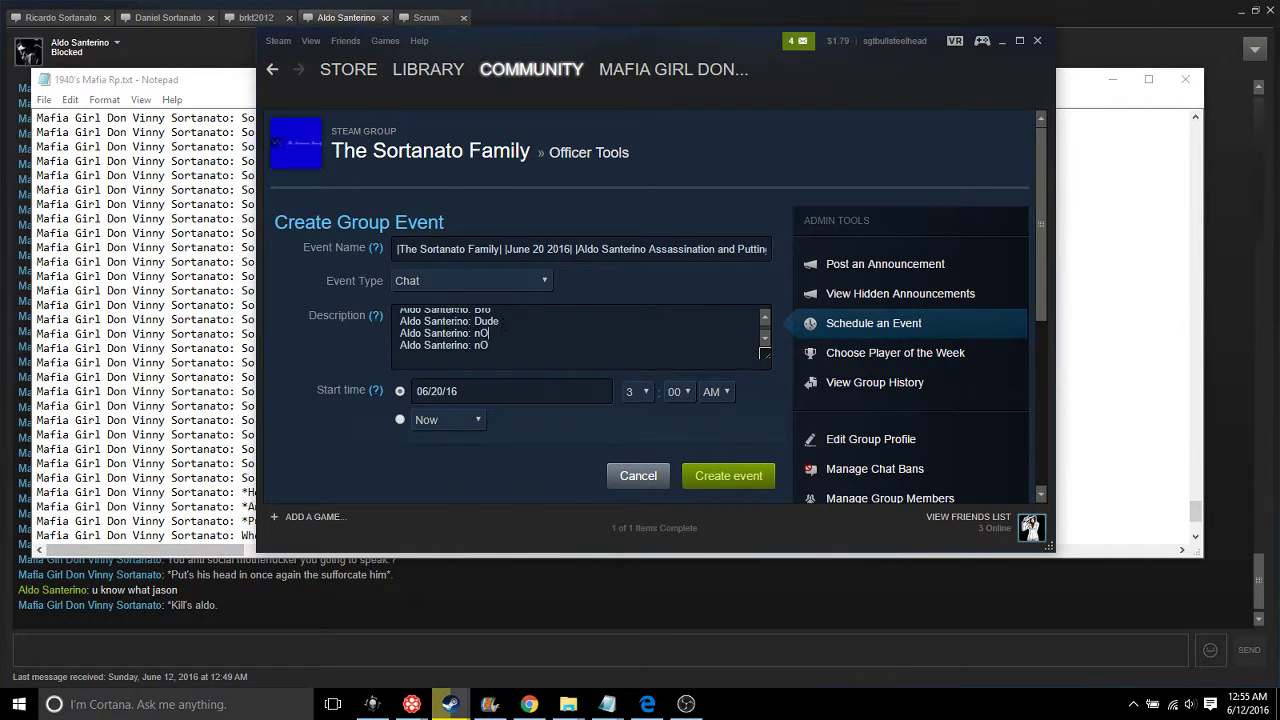
{"action": "key", "text": "ctrl+v"}
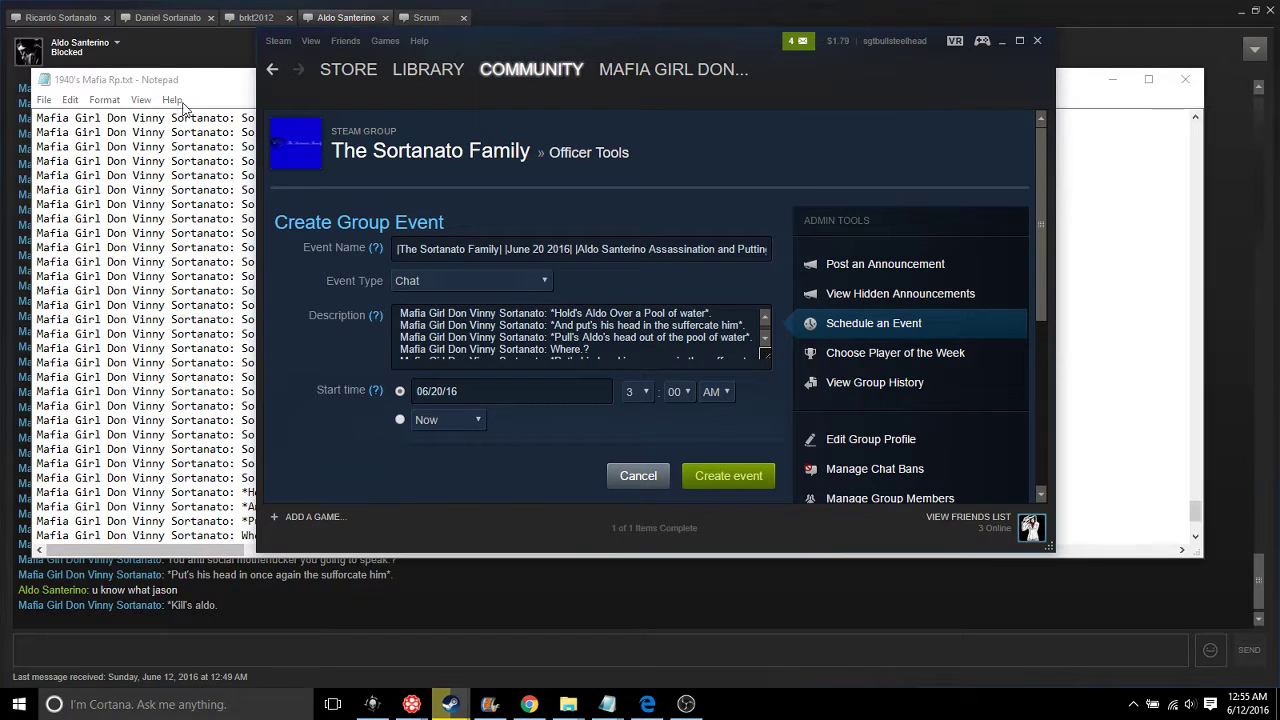
Unblock the chat contact from the friend dropdown and confirm with OK
{"action": "left_click", "coordinate": [119, 44]}
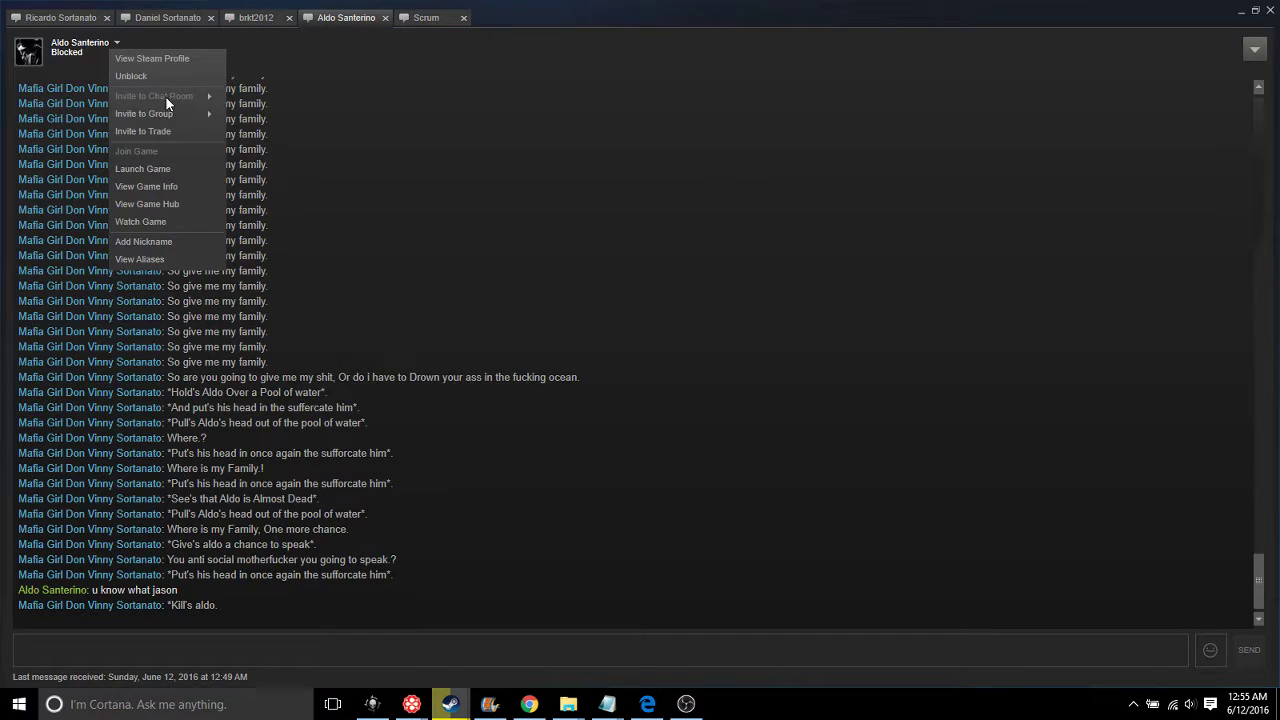
{"action": "left_click", "coordinate": [131, 77]}
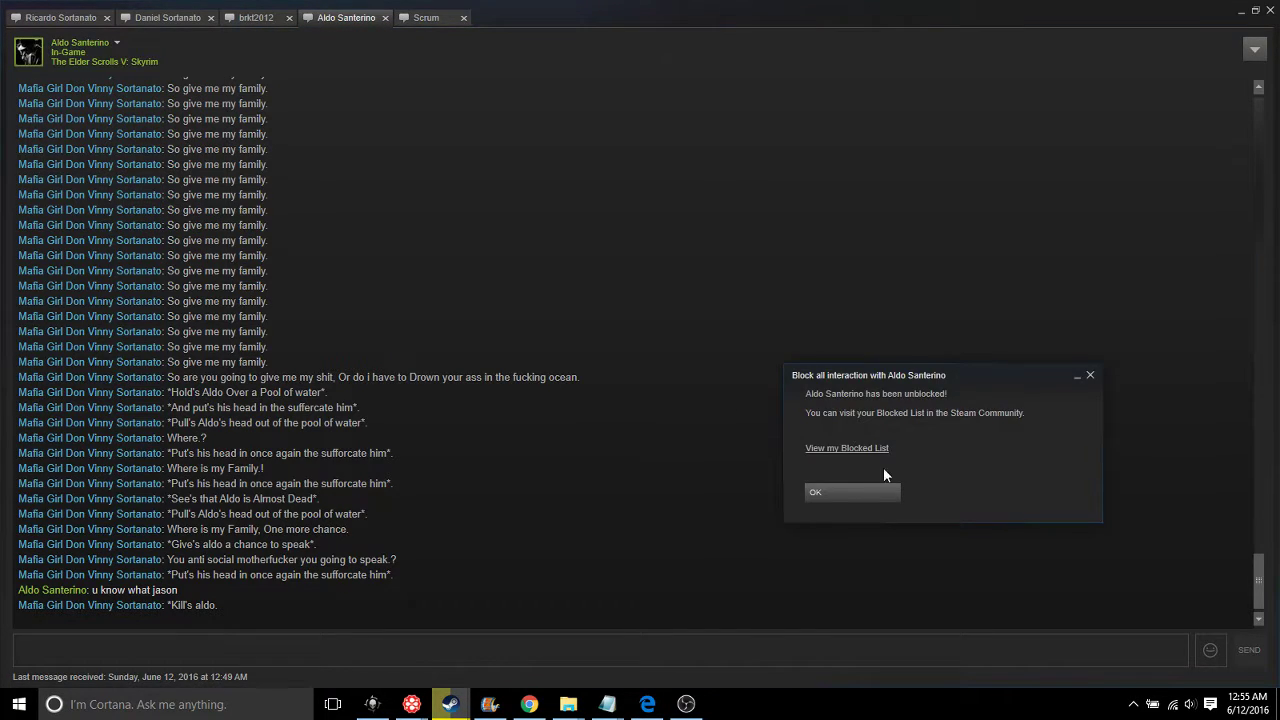
{"action": "left_click", "coordinate": [858, 493]}
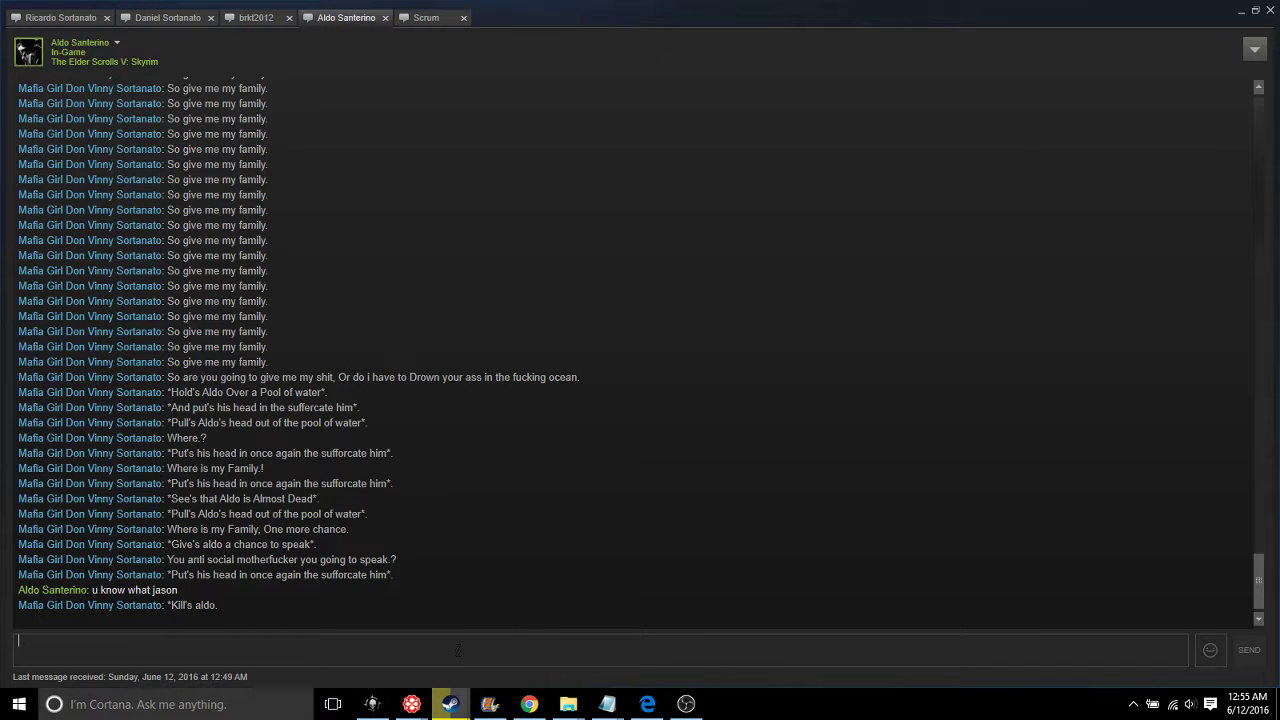
Type a chat message saying the sender is really in the mafia and announcing an assassination release
{"action": "type", "text": "I"}
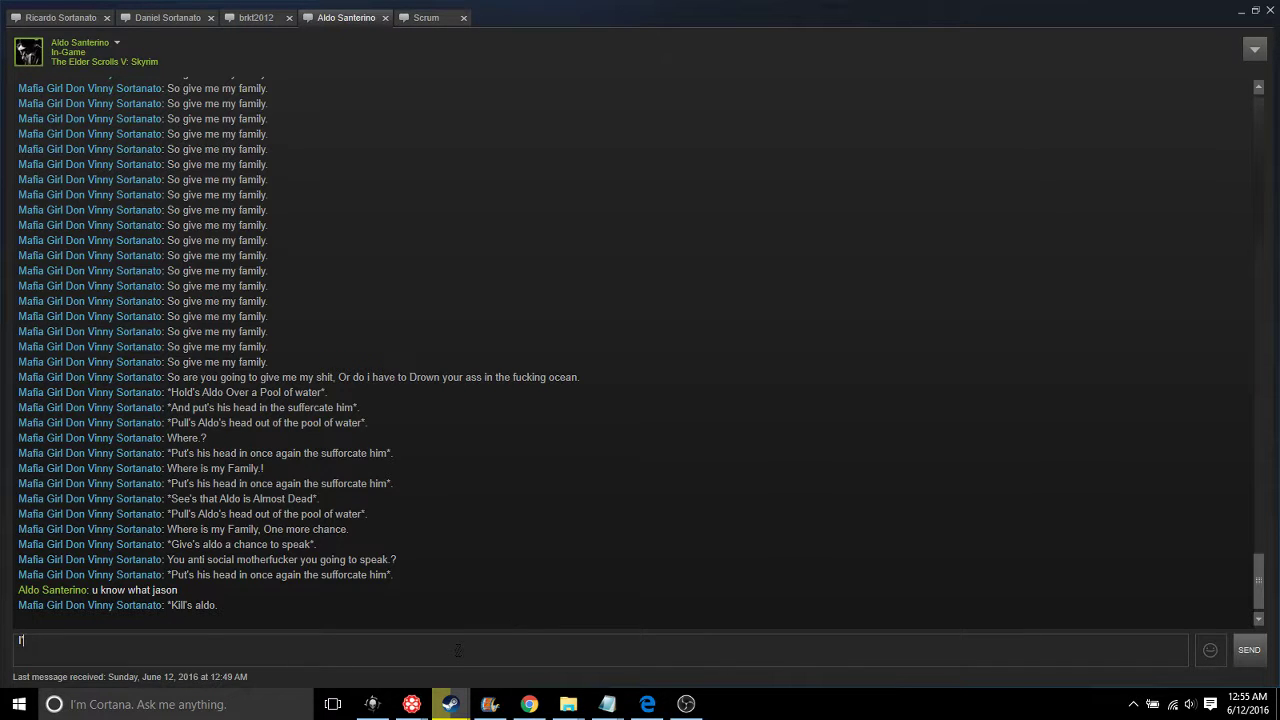
{"action": "type", "text": "'m doing this because i'm really "}
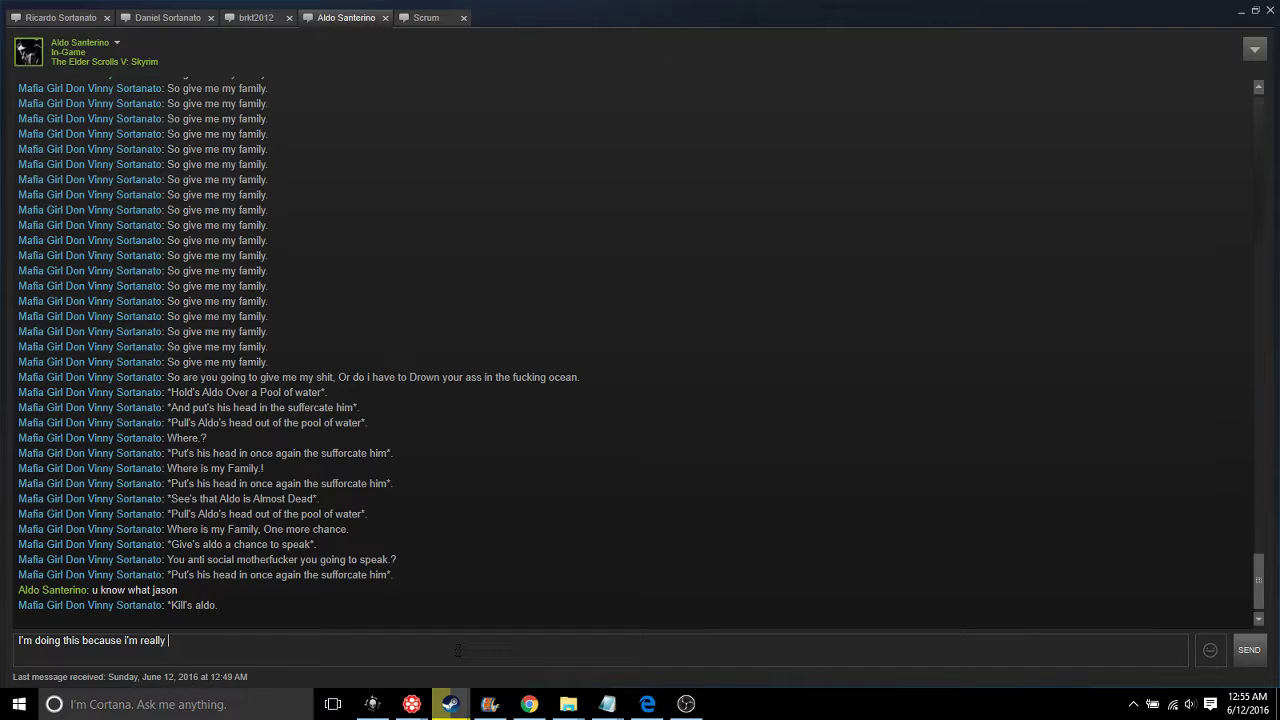
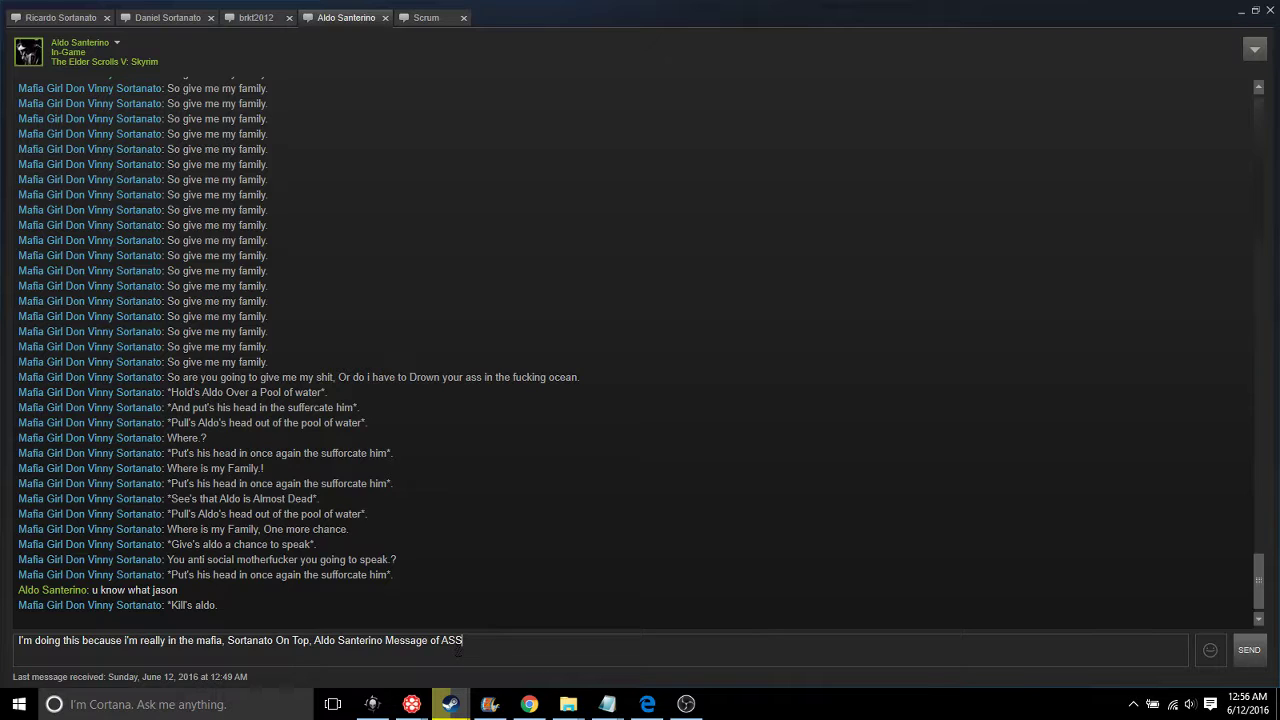
{"action": "type", "text": "sassination will be Released, Don't Fuc"}
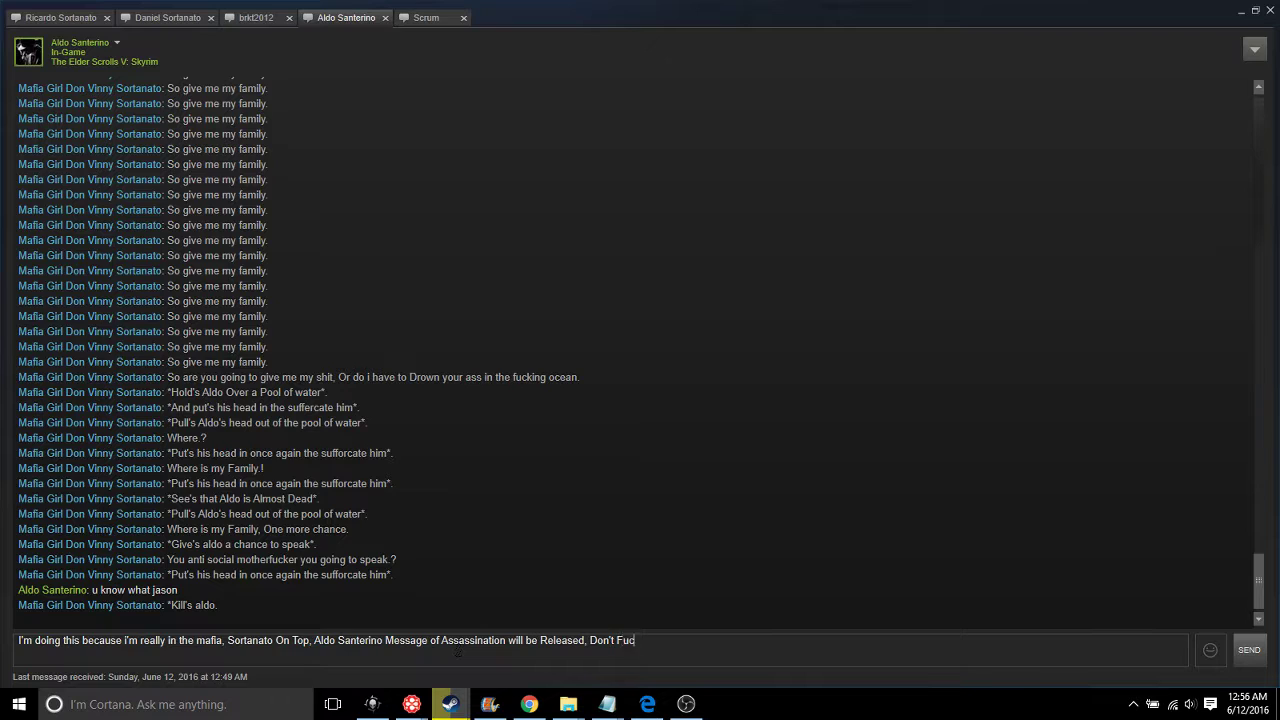
{"action": "type", "text": "k with Sortanato."}
Insert the clause about the Senterinos not holding a candle to the real mafia after 'mafia,'
{"action": "left_click", "coordinate": [226, 641]}
{"action": "type", "text": "Un"}
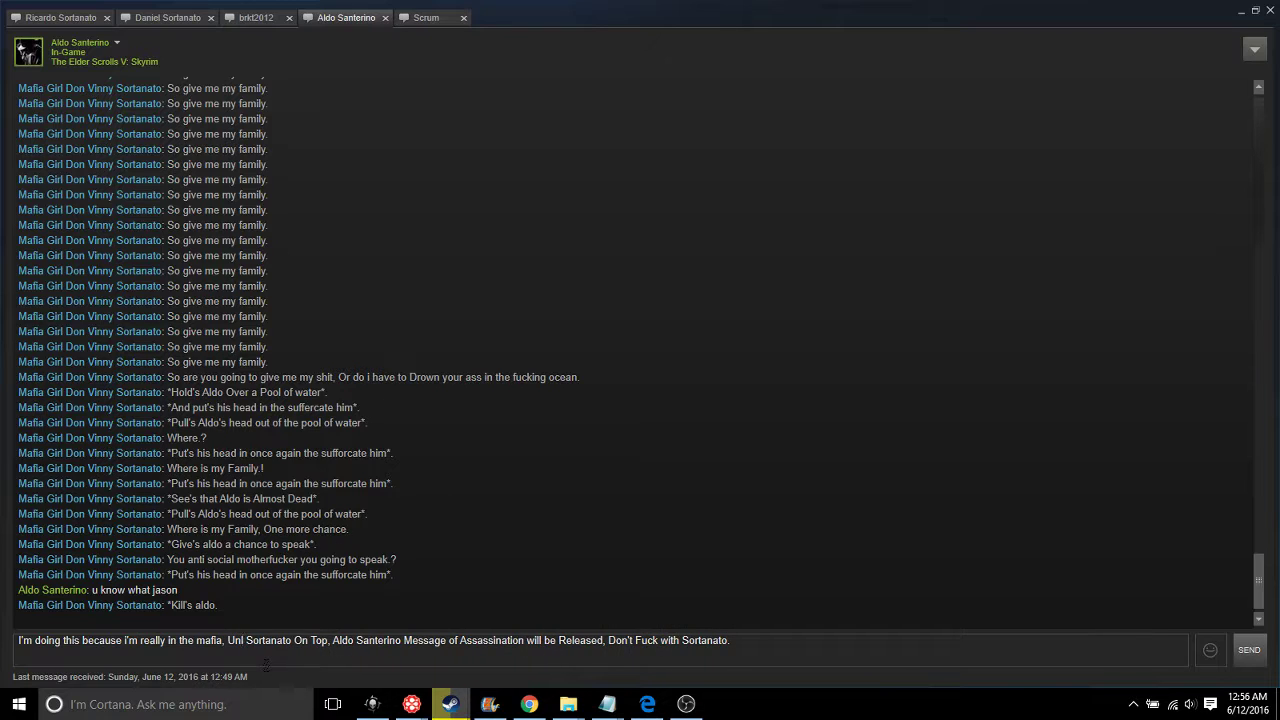
{"action": "key", "text": "BackSpace"}
{"action": "key", "text": "BackSpace"}
{"action": "type", "text": "The S"}
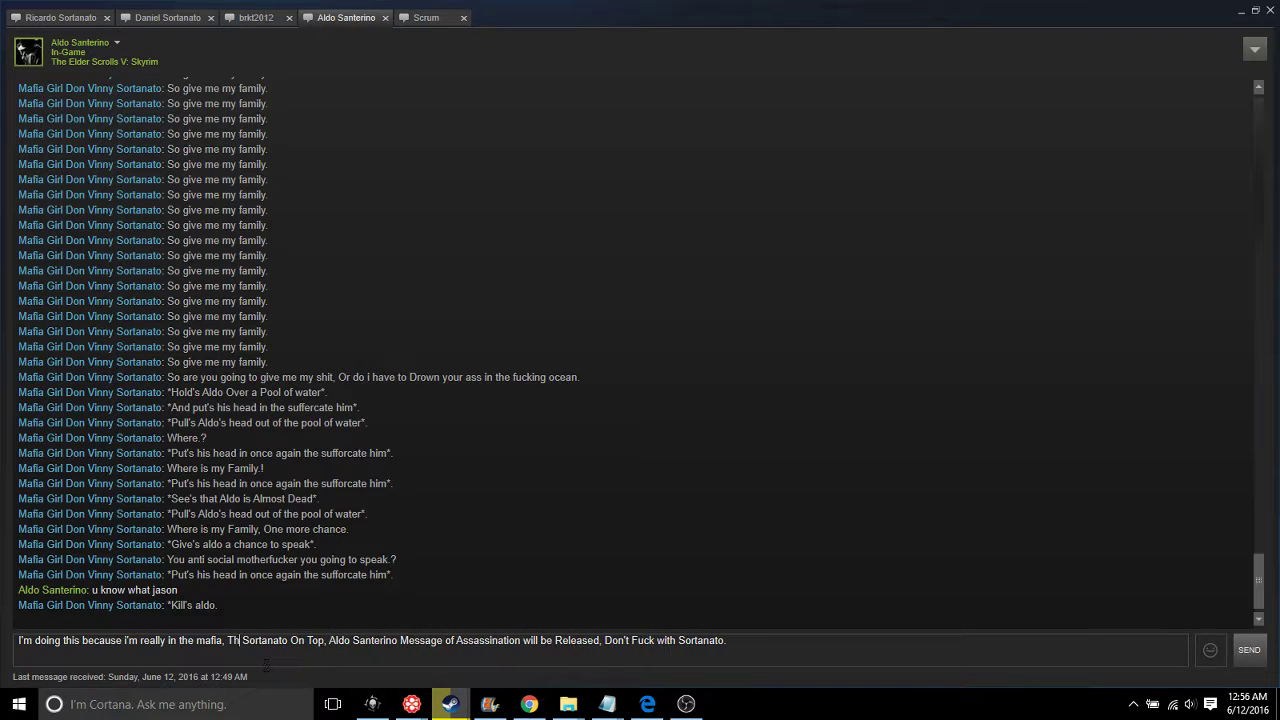
{"action": "type", "text": "e Sa"}
{"action": "type", "text": "nteri"}
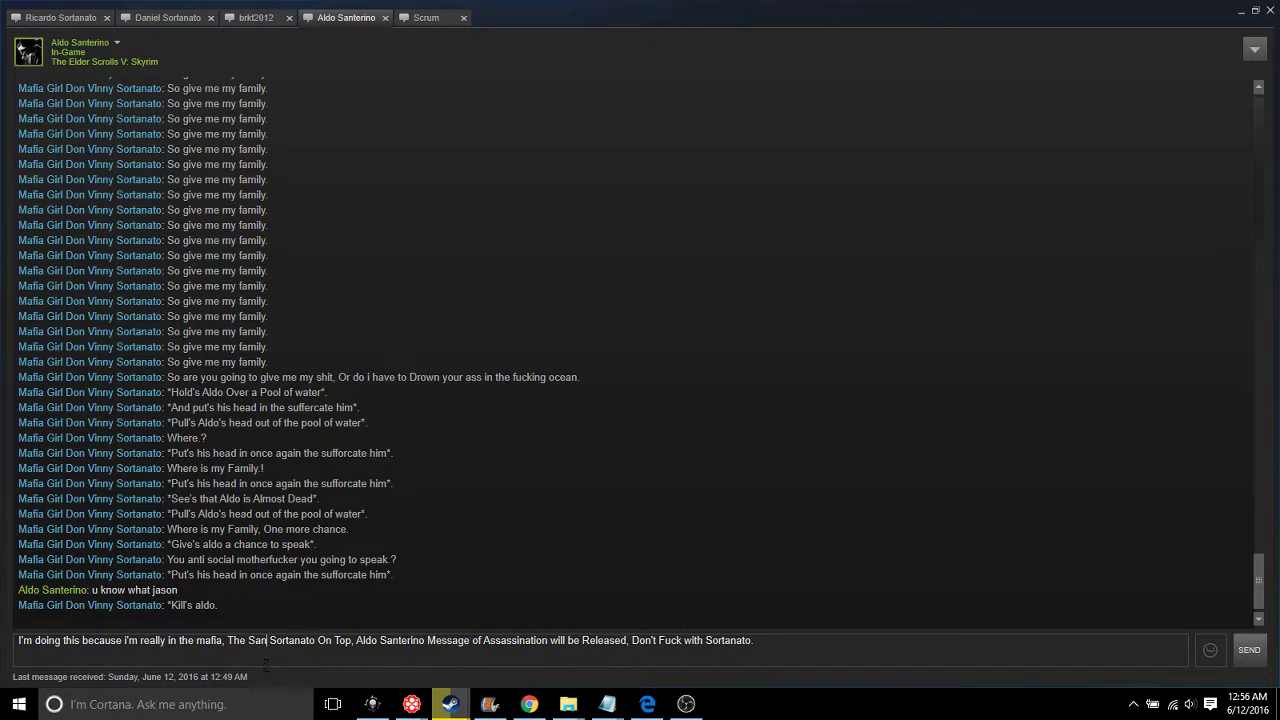
{"action": "type", "text": "no's can"}
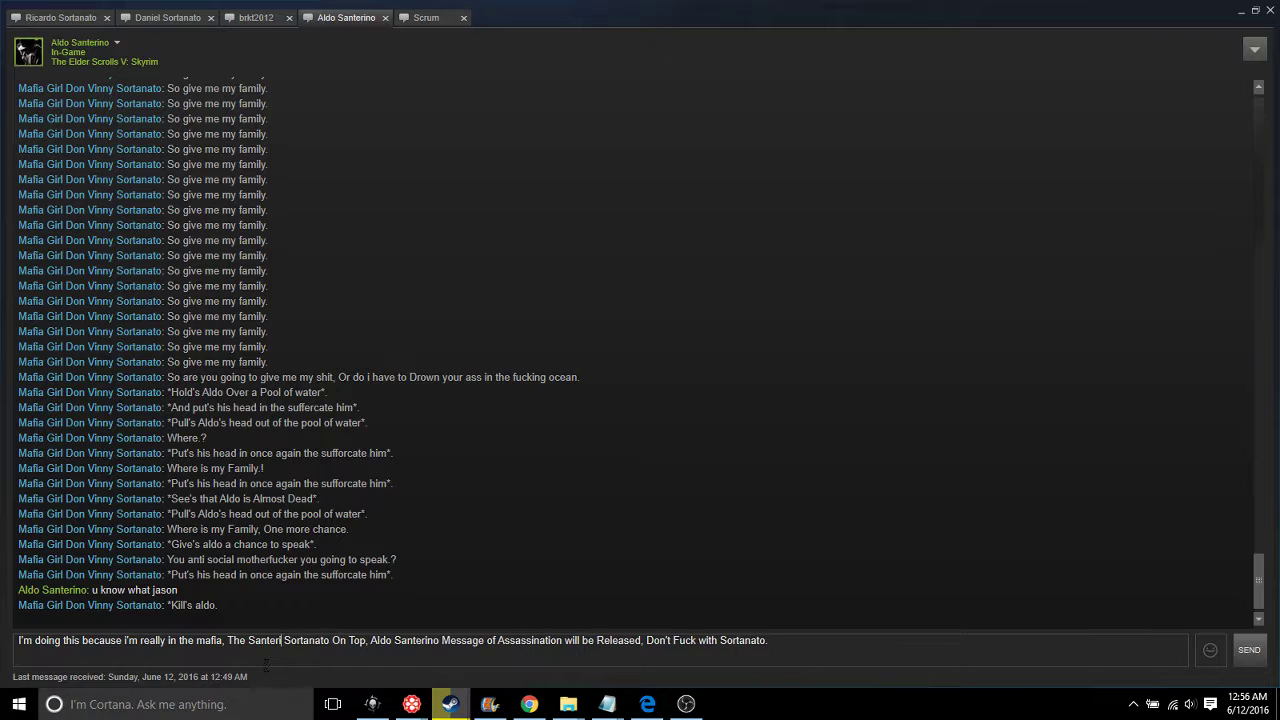
{"action": "type", "text": "'t hold "}
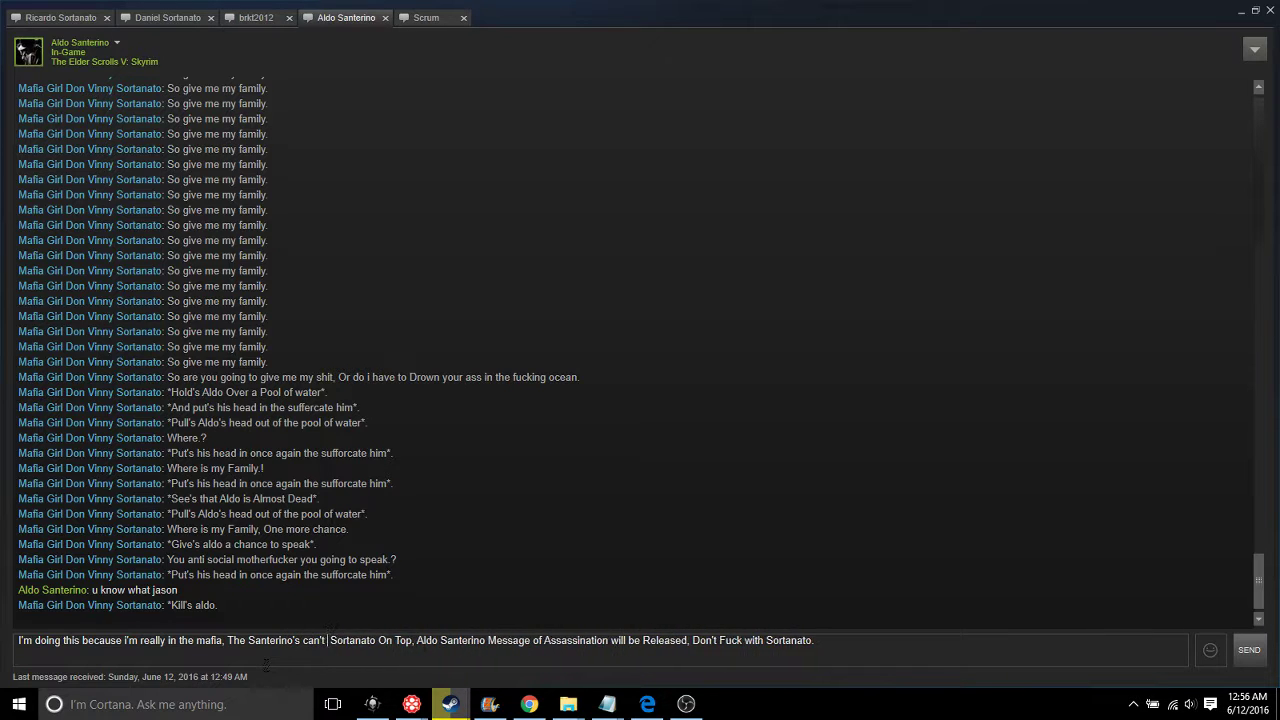
{"action": "type", "text": "a fucking ca"}
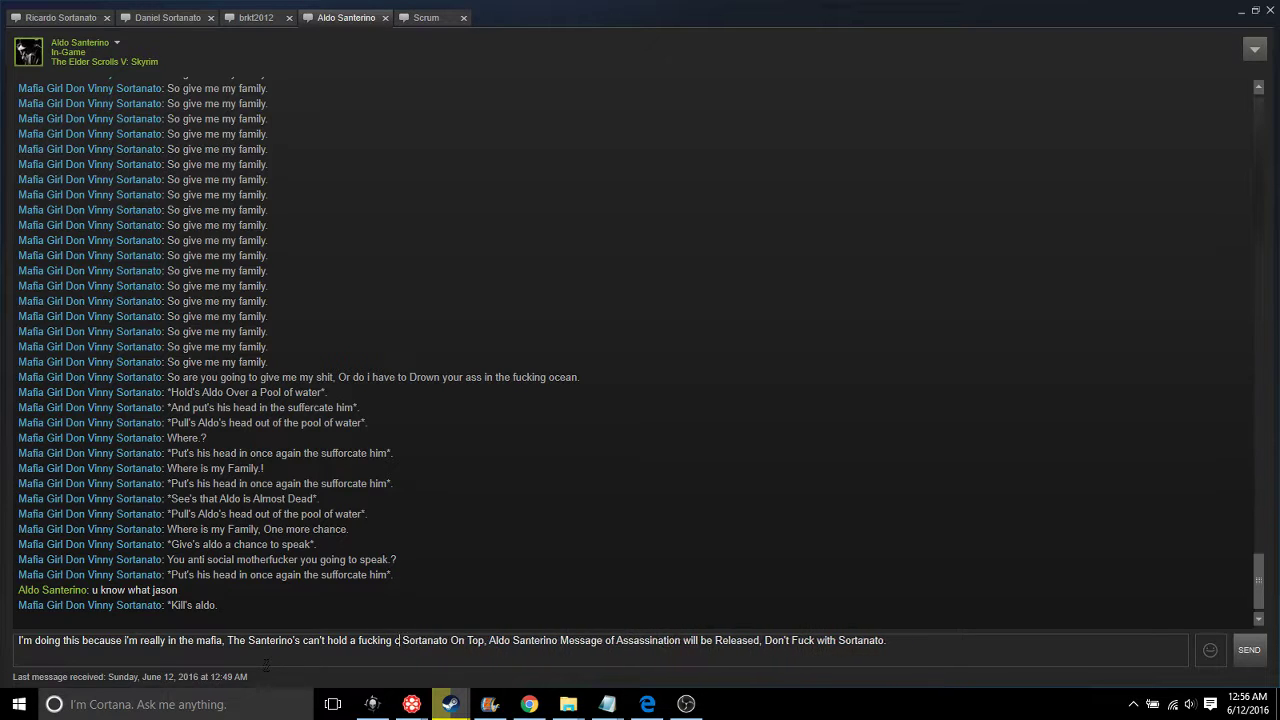
{"action": "type", "text": "ndle to the real "}
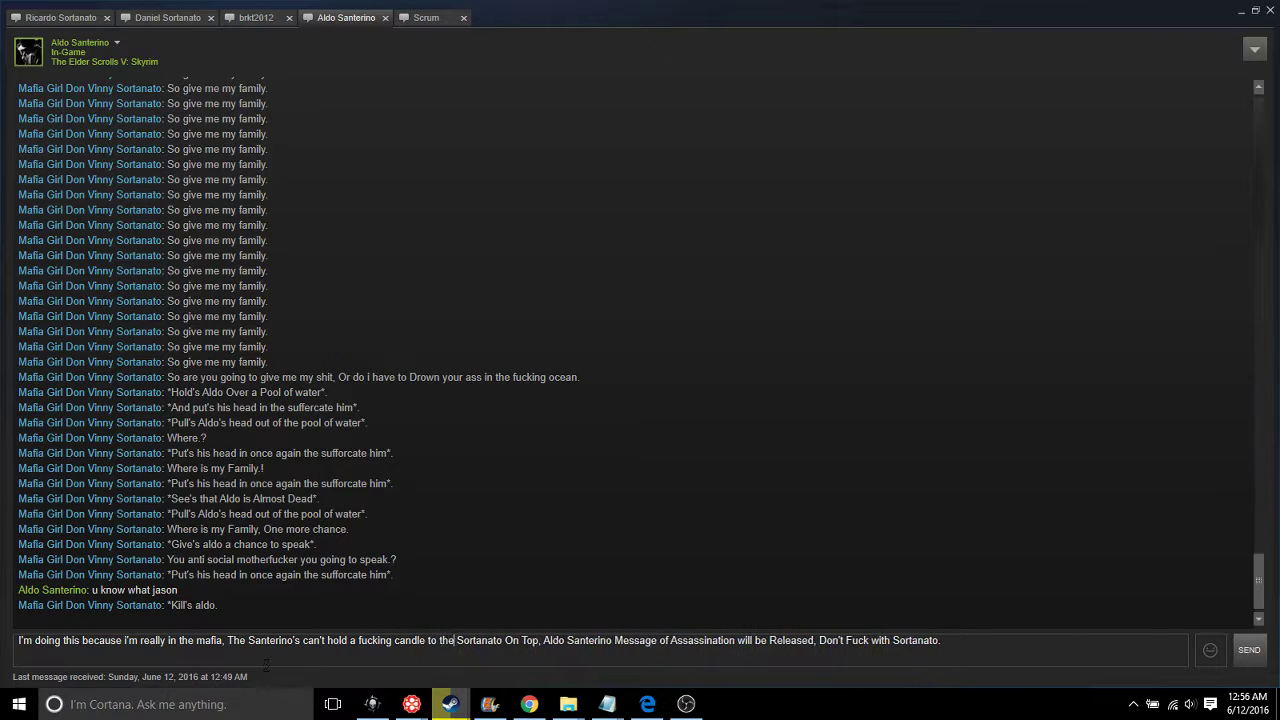
{"action": "type", "text": "mafia"}
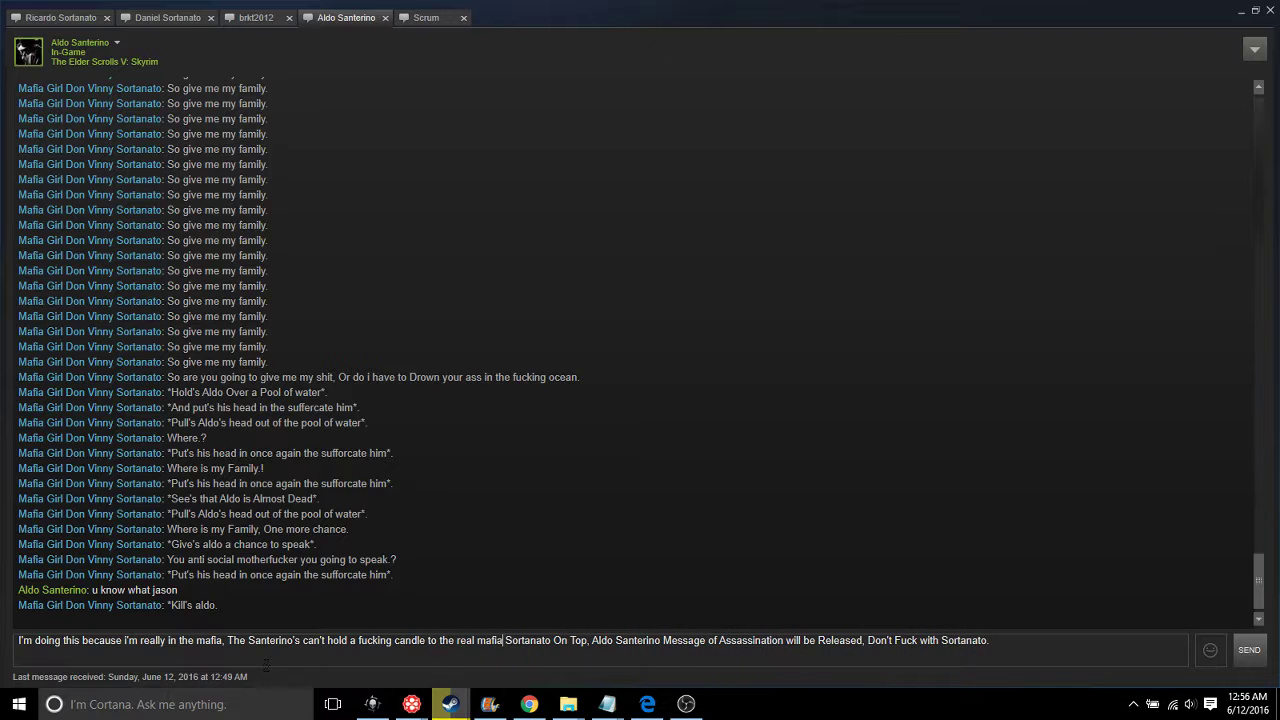
{"action": "left_click_drag", "start_coordinate": [993, 643], "coordinate": [817, 641]}
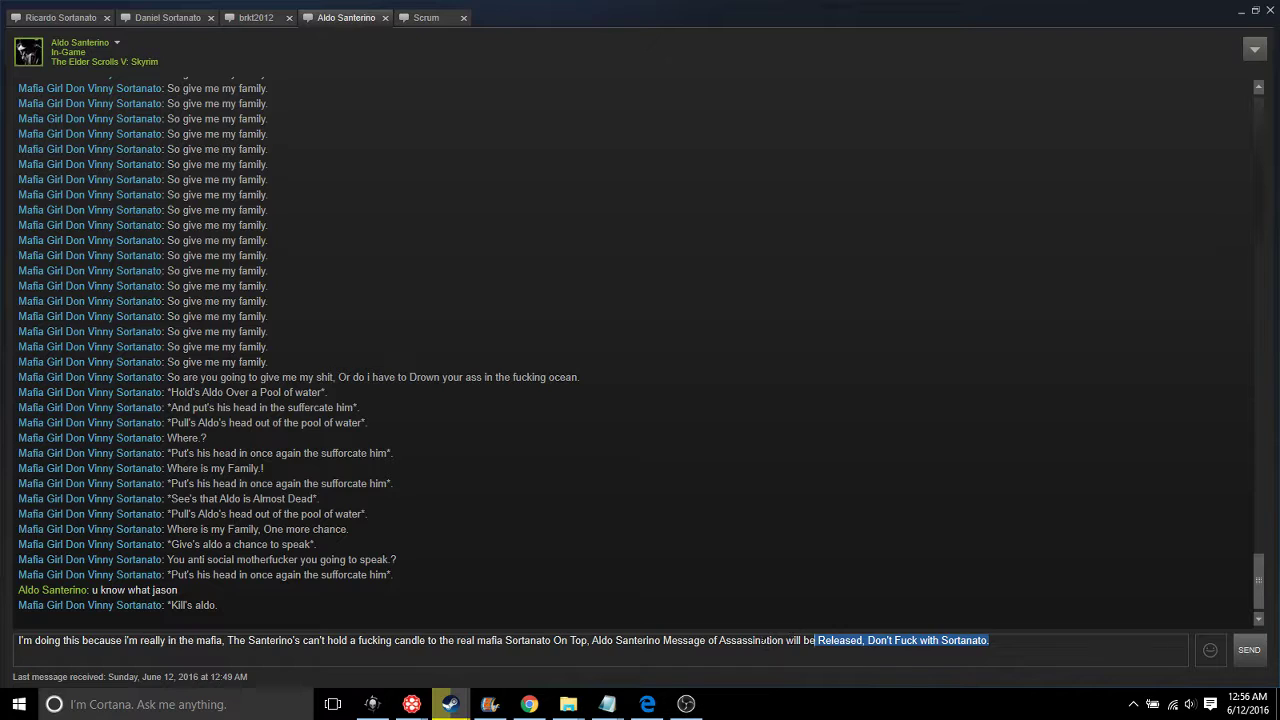
{"action": "left_click", "coordinate": [847, 637]}
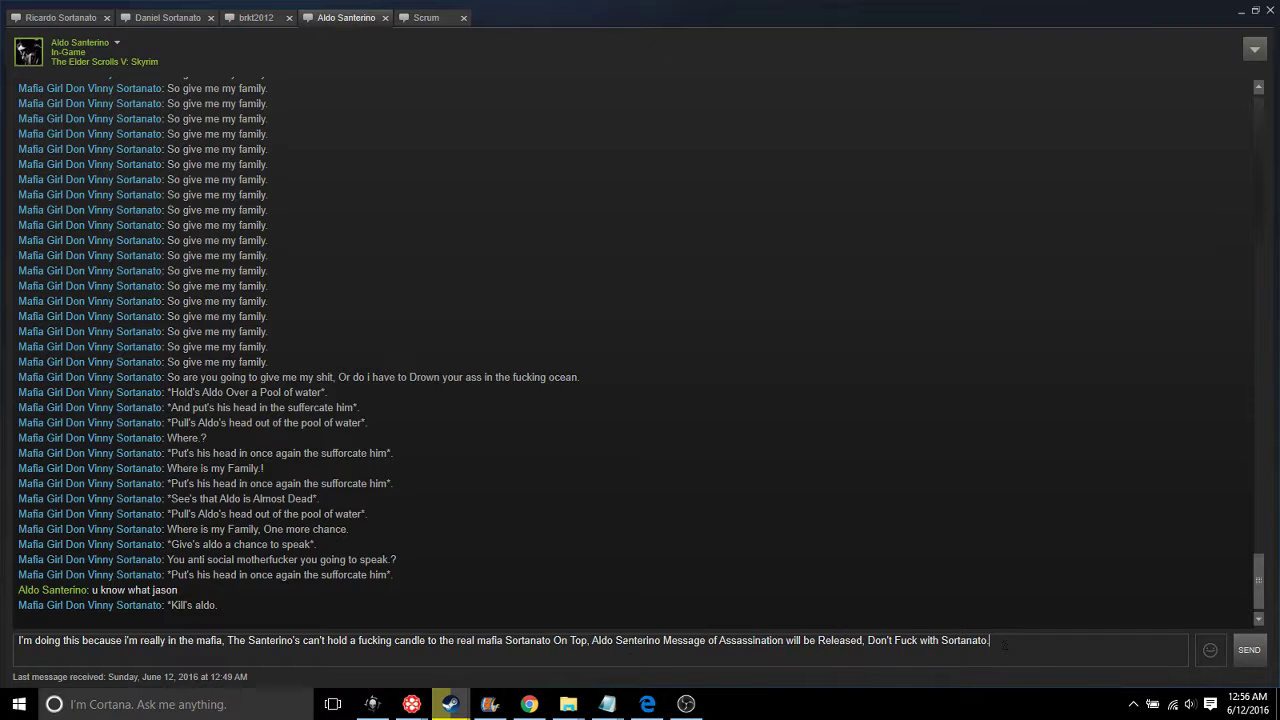